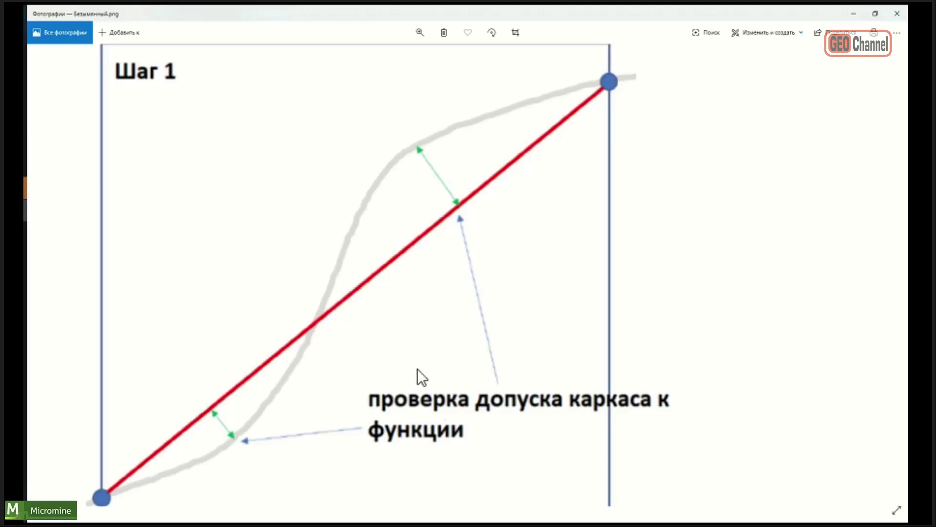
Step: Examine the wireframe tolerance diagrams from step 1 through level 4, and close the image
scroll(417, 400, down, 8)
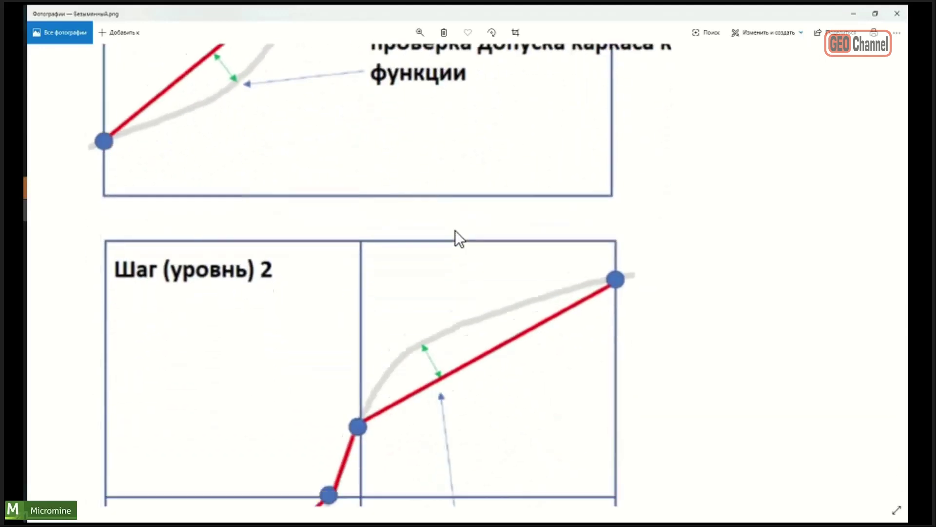
drag(454, 413, 454, 236)
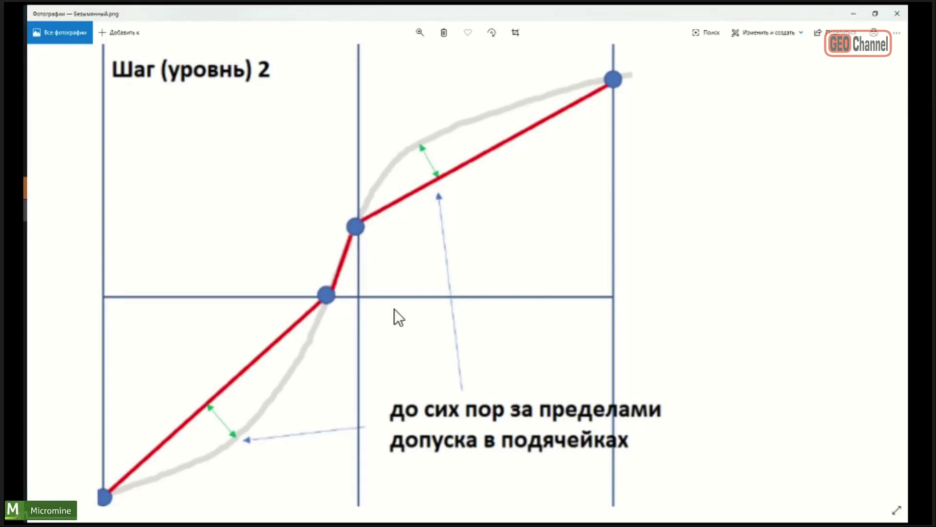
drag(418, 391, 439, 253)
drag(467, 361, 466, 206)
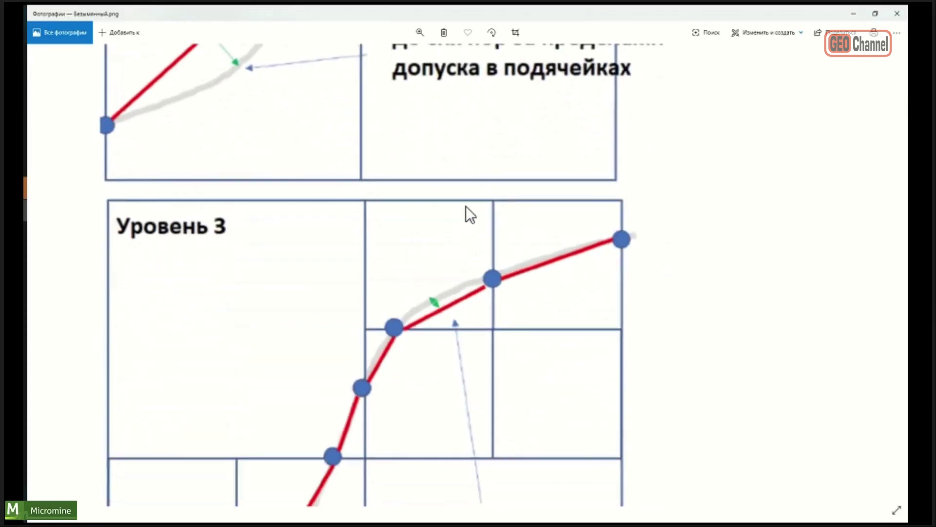
drag(460, 397, 459, 251)
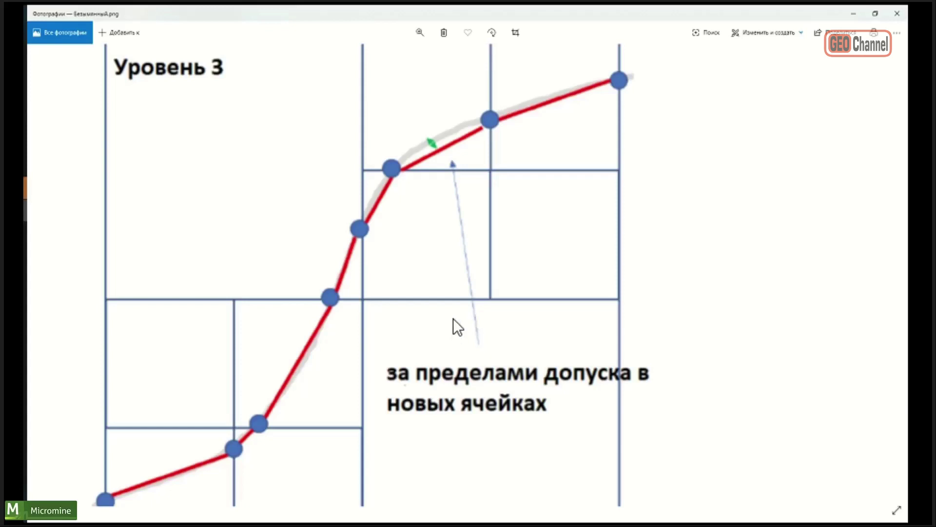
scroll(459, 309, down, 10)
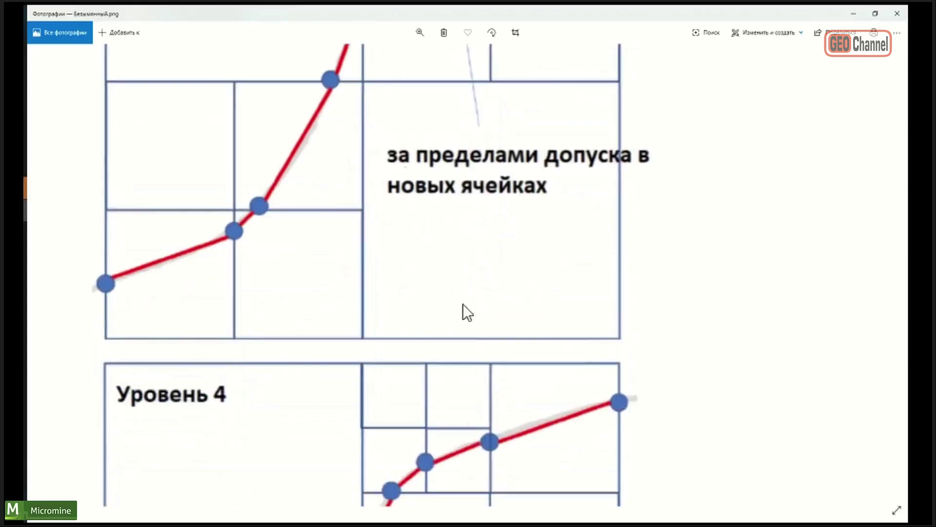
scroll(502, 410, down, 2)
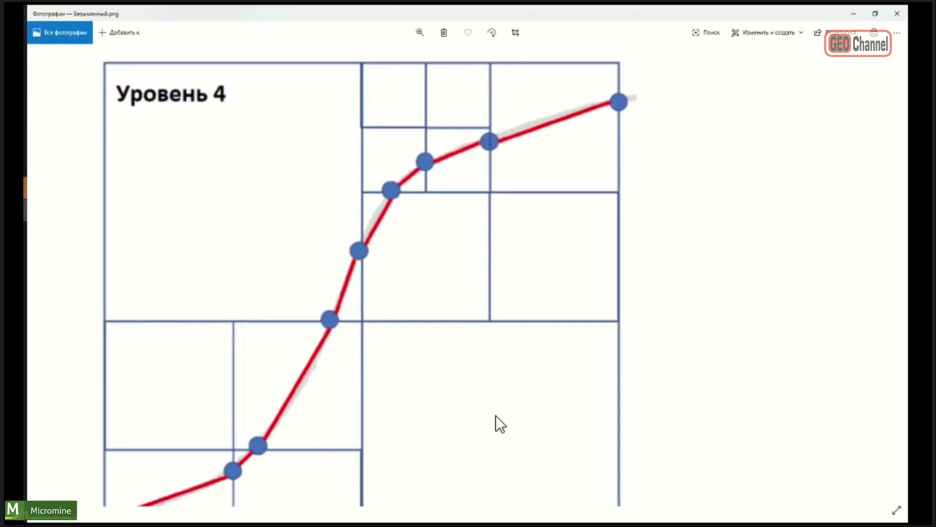
scroll(497, 463, down, 4)
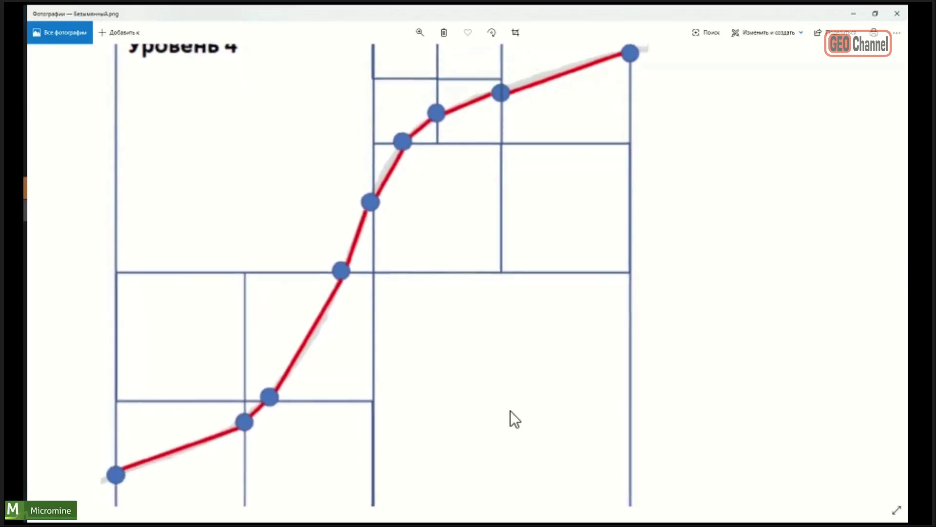
scroll(507, 360, down, 3)
scroll(506, 439, up, 11)
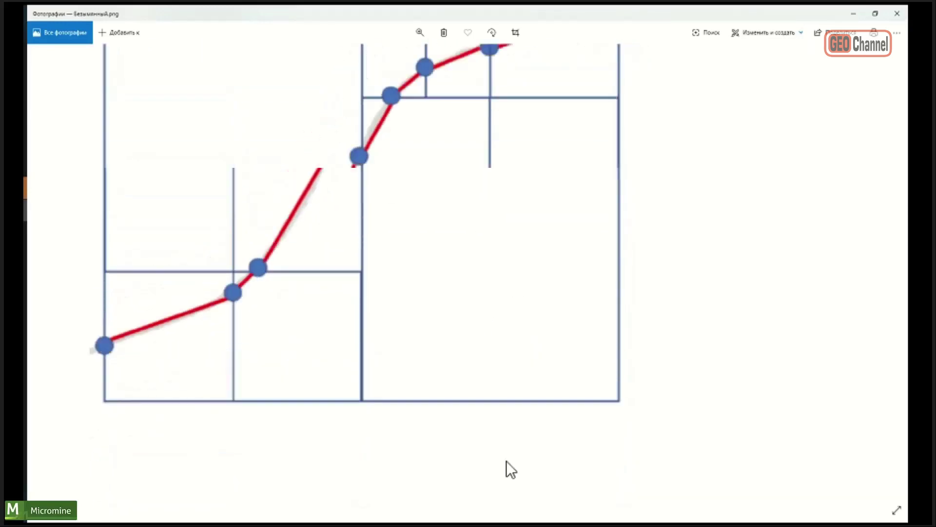
scroll(524, 363, up, 15)
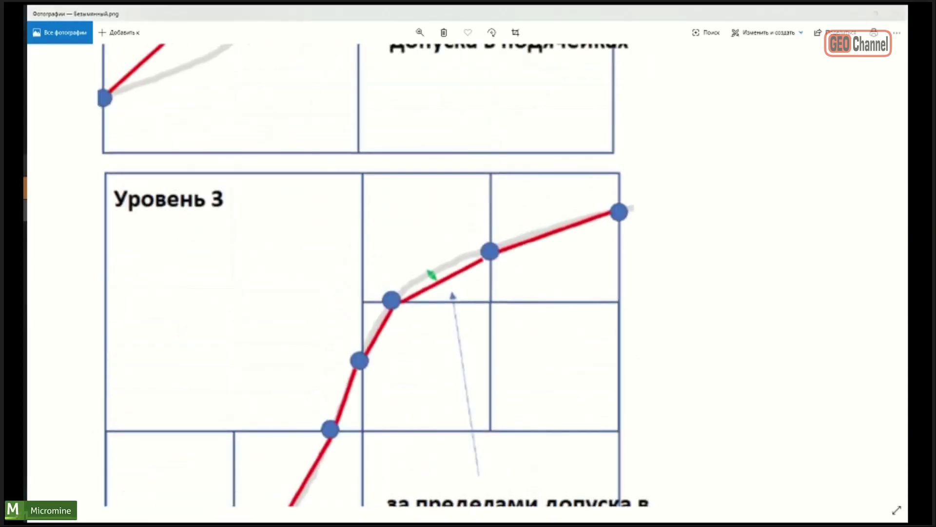
click(896, 13)
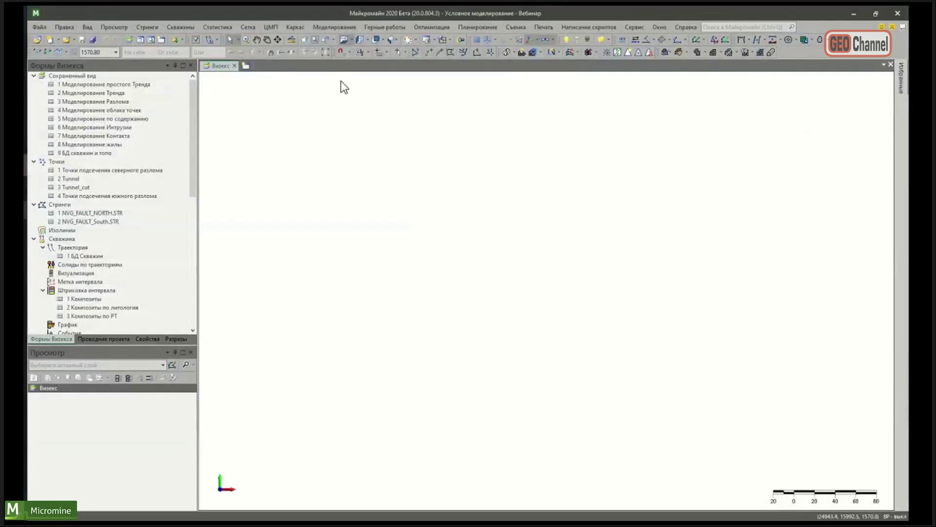
click(344, 28)
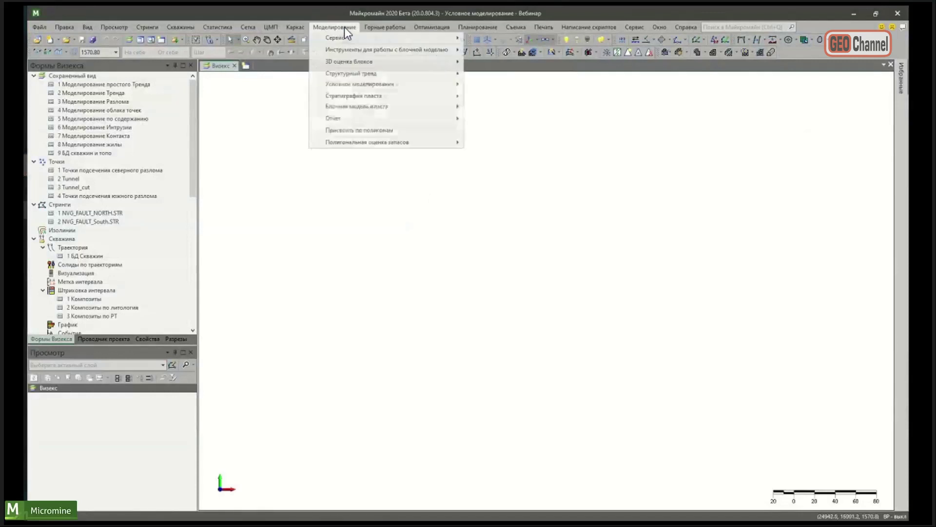
mouse_move(407, 84)
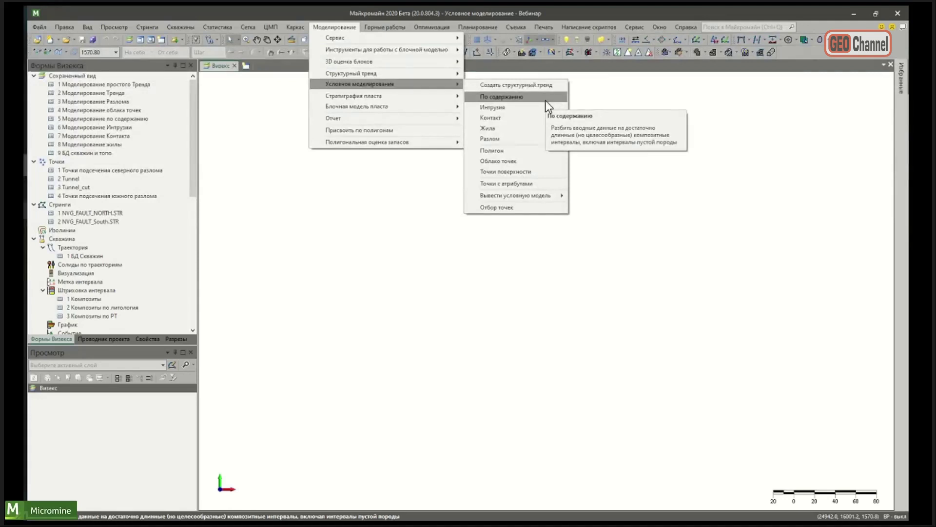
click(490, 87)
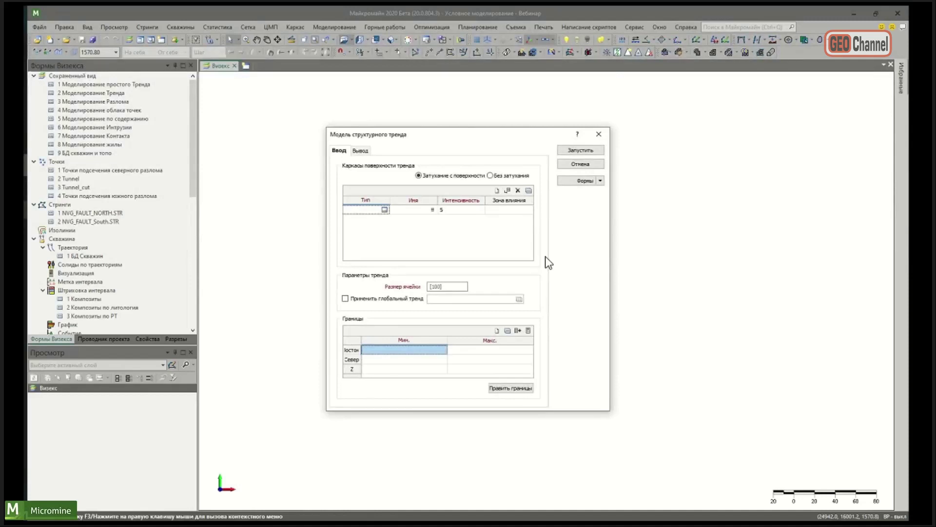
click(599, 139)
Step: Load the saved view "Моделирование простого Тренда" and examine the curved trend surface from several angles
double_click(117, 84)
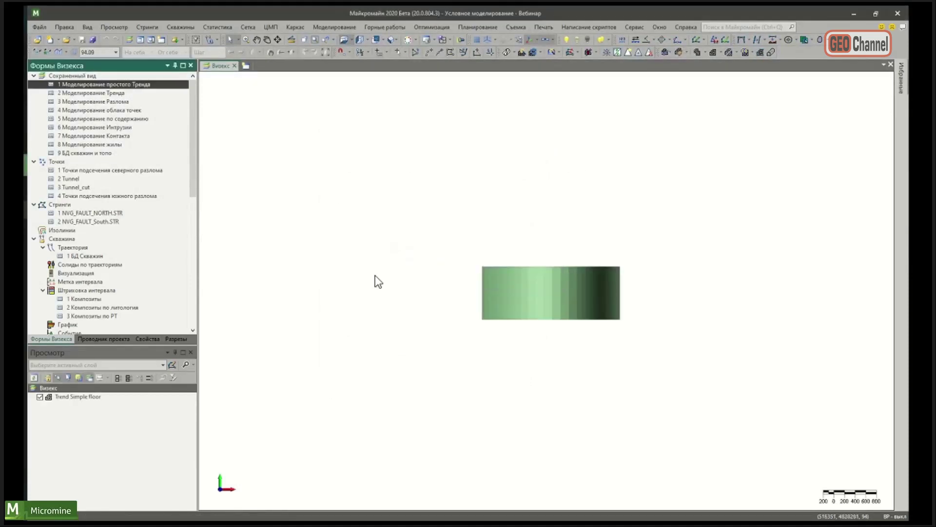
drag(585, 260, 476, 280)
scroll(571, 241, up, 2)
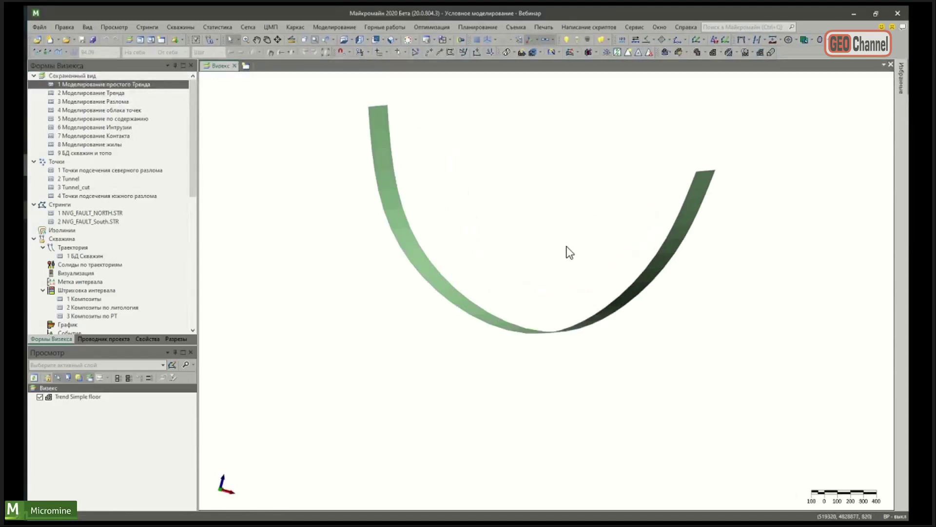
drag(544, 264, 544, 321)
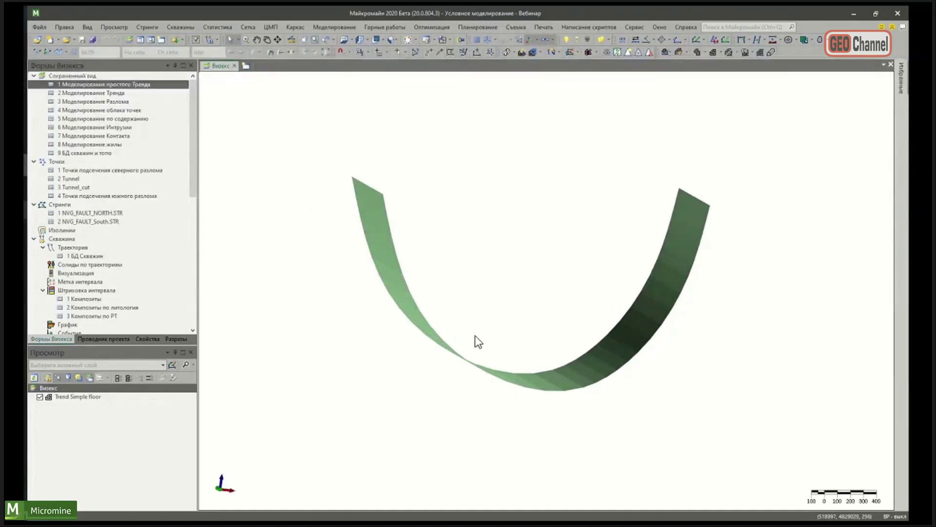
drag(602, 298, 544, 302)
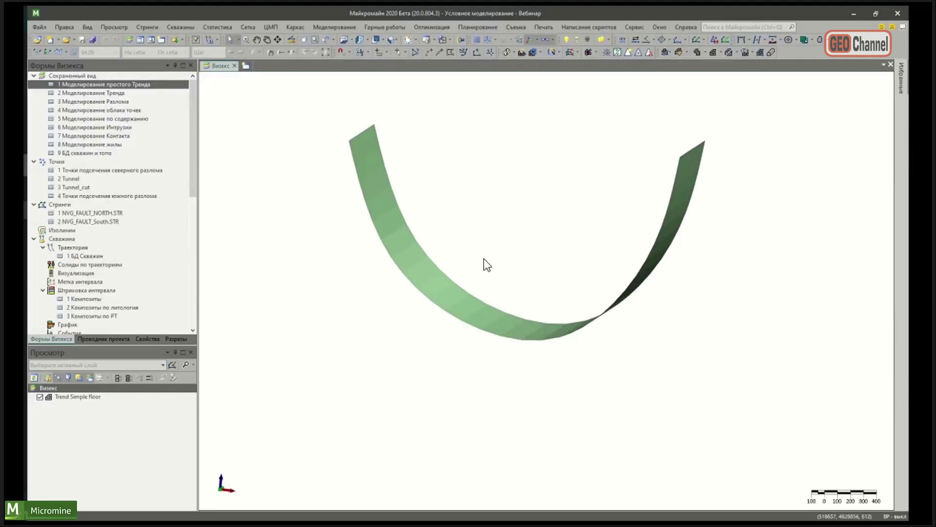
drag(437, 218, 589, 310)
Step: Start creating a structural trend under conditional modelling and load the saved form Trend Simple
click(338, 25)
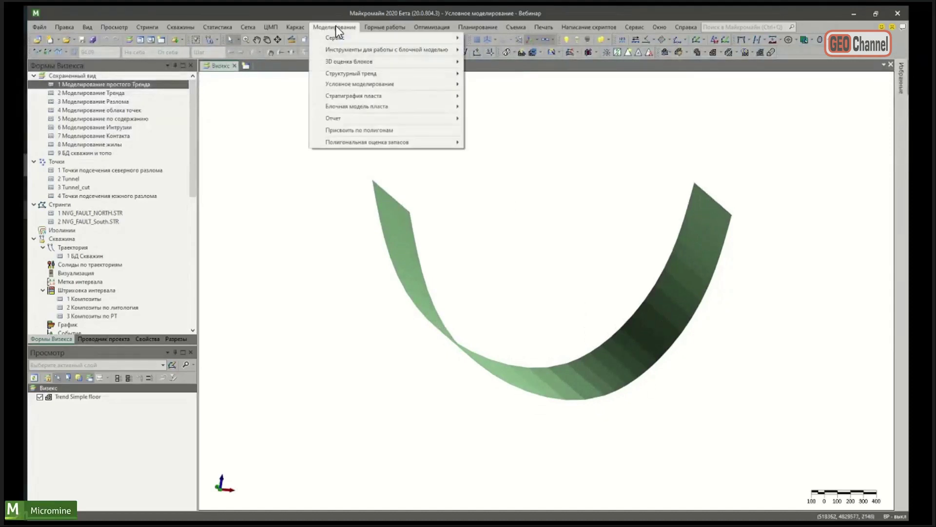
mouse_move(370, 85)
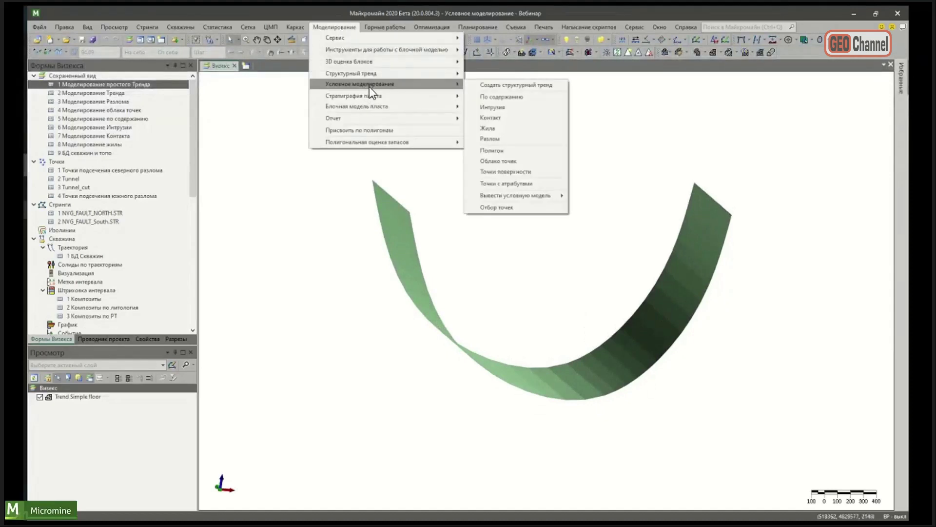
click(519, 86)
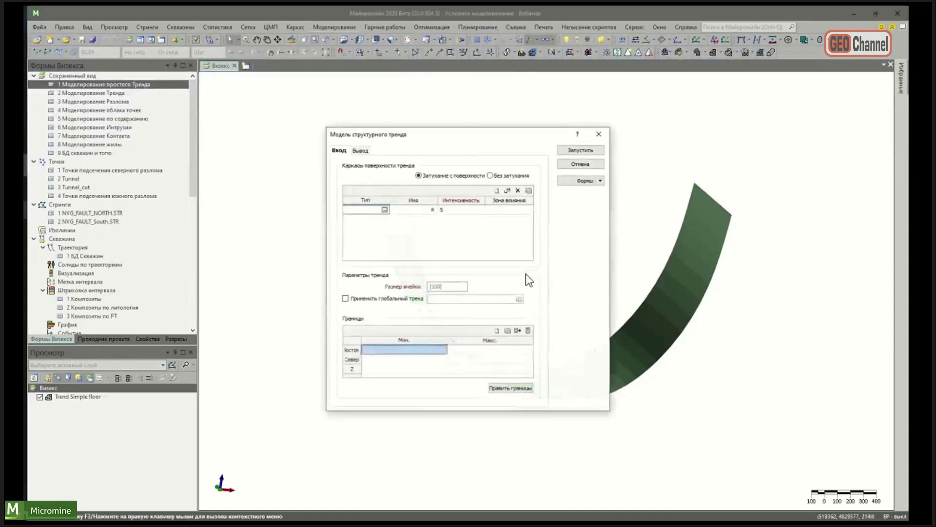
click(578, 180)
click(110, 82)
double_click(110, 82)
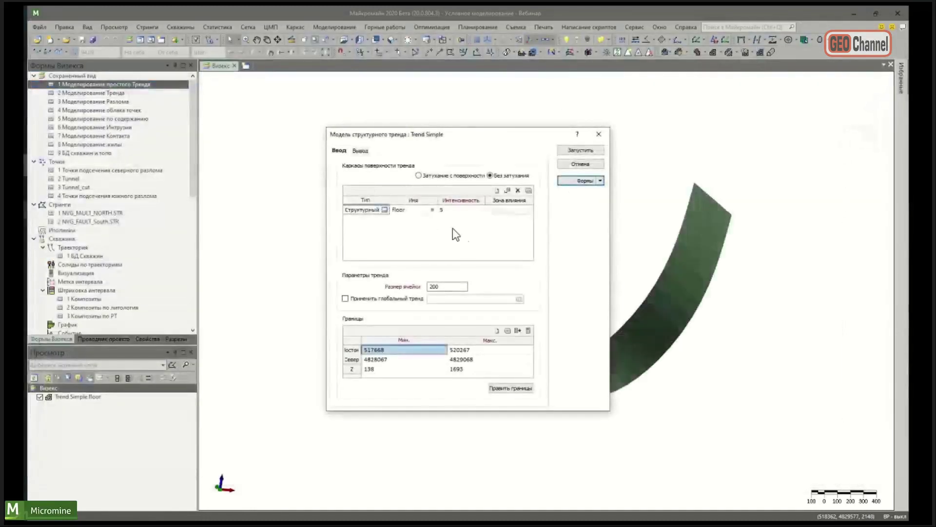
Step: Review the trend surface, intensity, cell size and output settings, and run the Trend Simple structural trend model
click(360, 209)
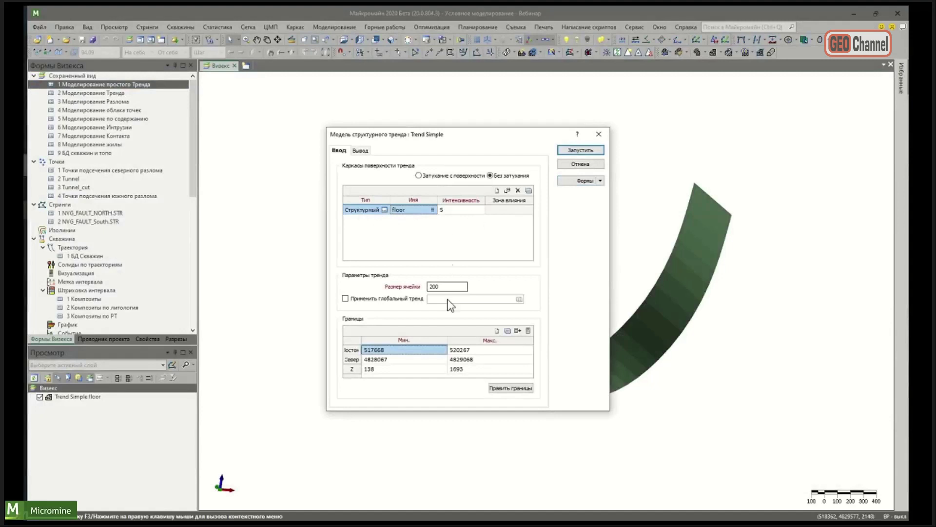
click(455, 212)
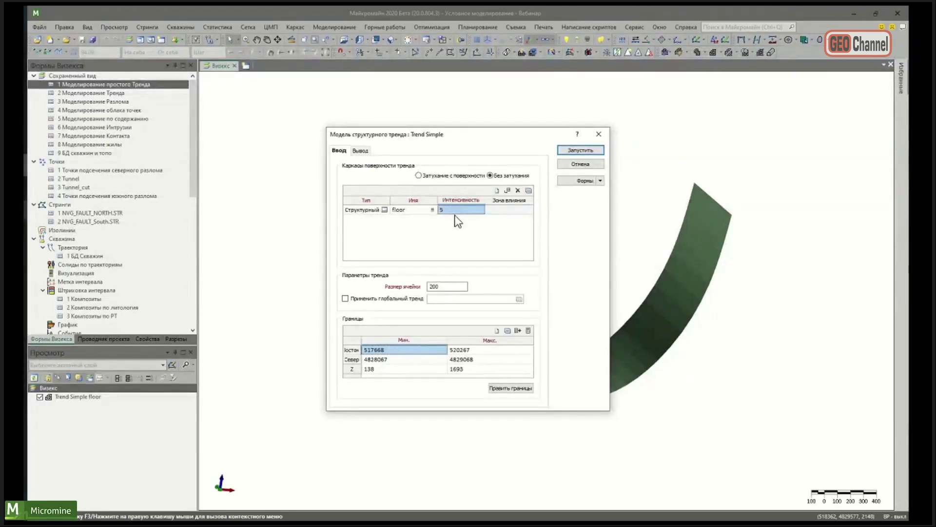
double_click(456, 286)
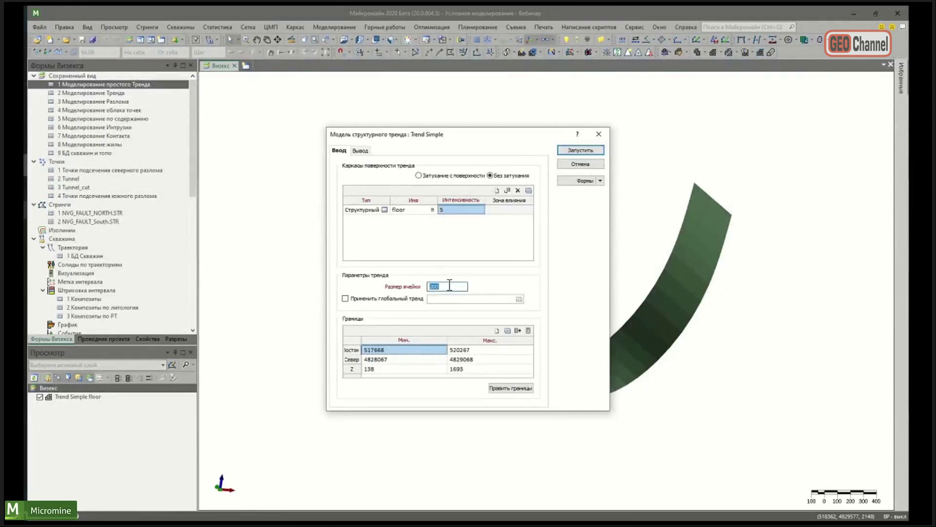
click(431, 281)
double_click(432, 281)
click(360, 151)
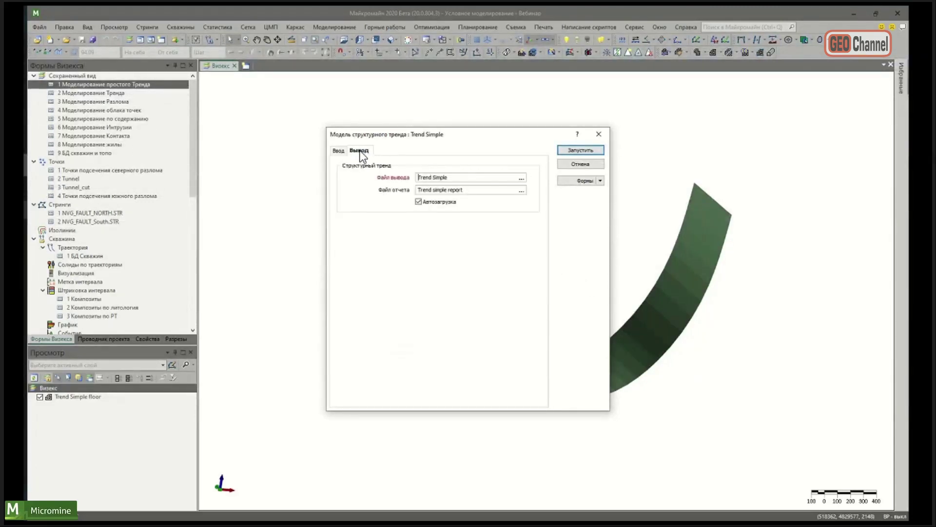
click(581, 151)
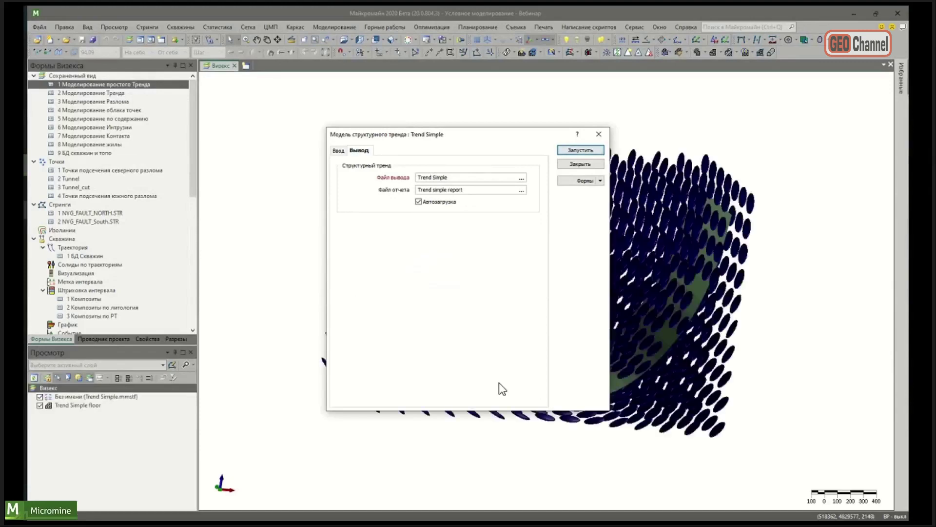
click(599, 135)
Step: Examine how the generated trend ellipsoids are oriented along the curved floor surface
scroll(602, 235, up, 3)
drag(572, 238, 451, 336)
scroll(561, 241, up, 2)
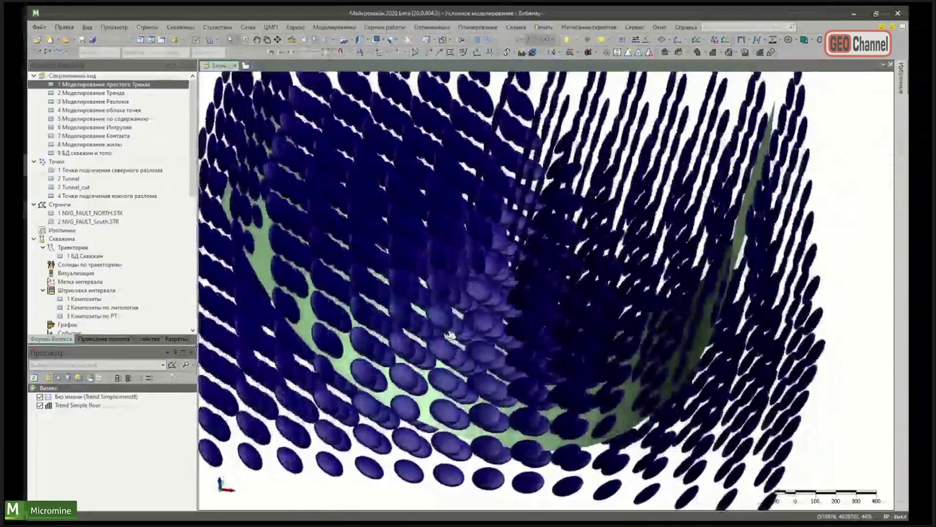
scroll(447, 302, up, 6)
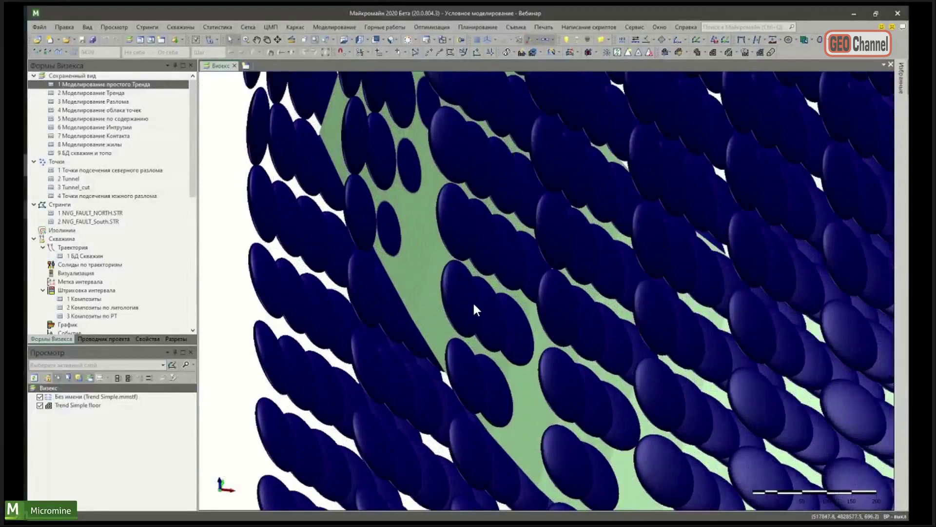
drag(507, 303, 590, 303)
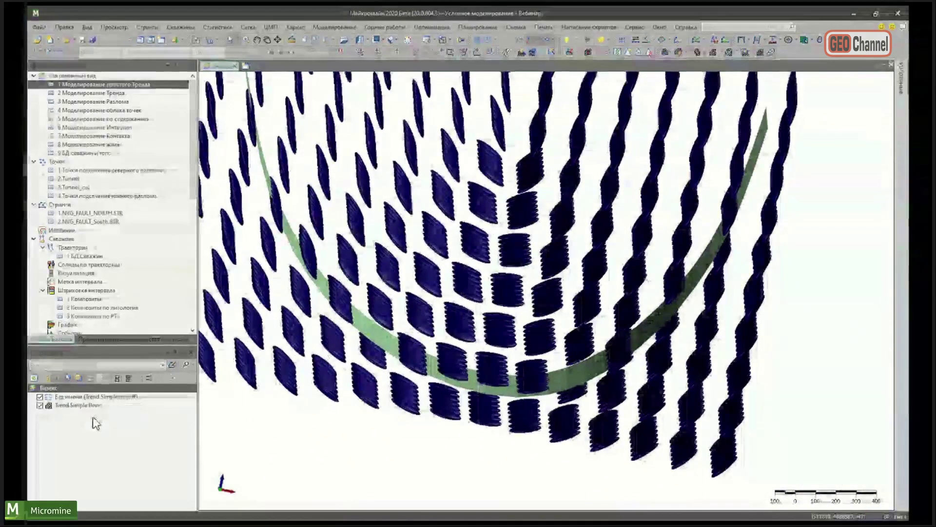
Step: Hide both Trend Simple layers and display the whole saved view "Моделирование Тренда"
click(40, 397)
click(40, 405)
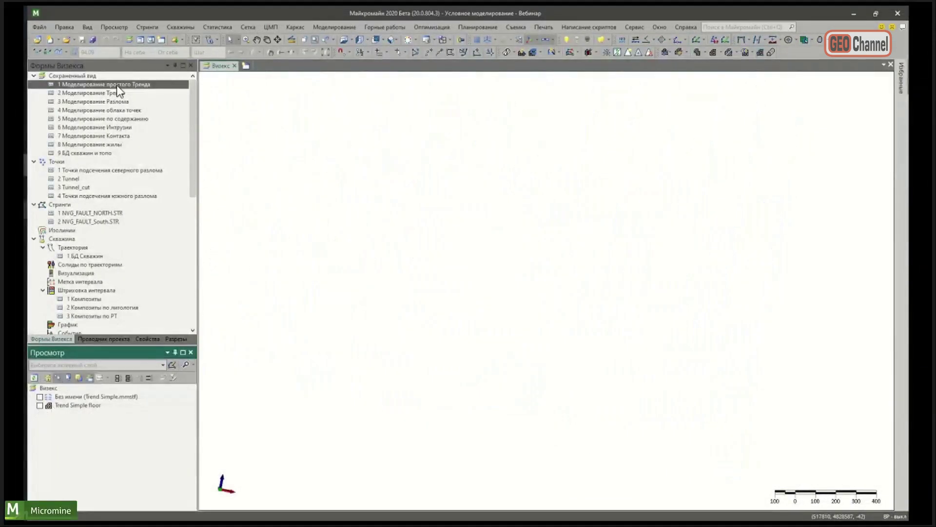
click(118, 93)
double_click(122, 93)
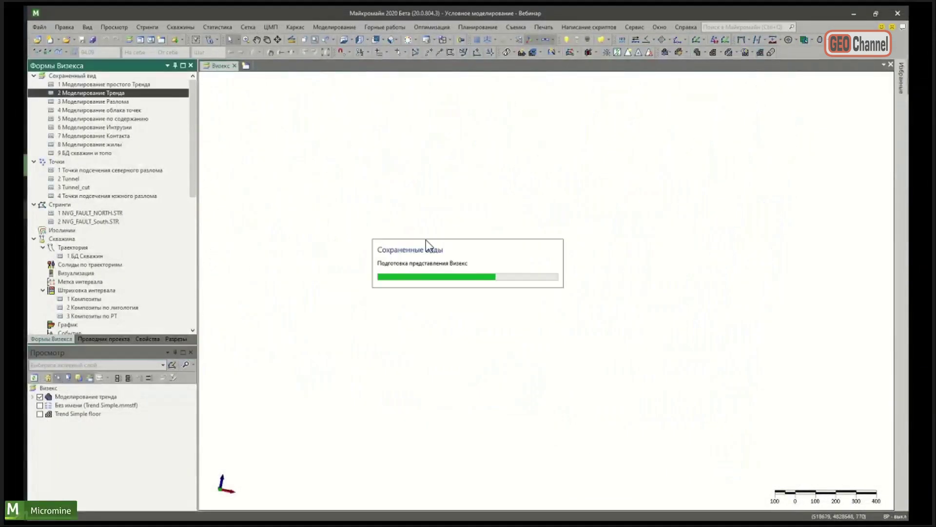
right_click(81, 397)
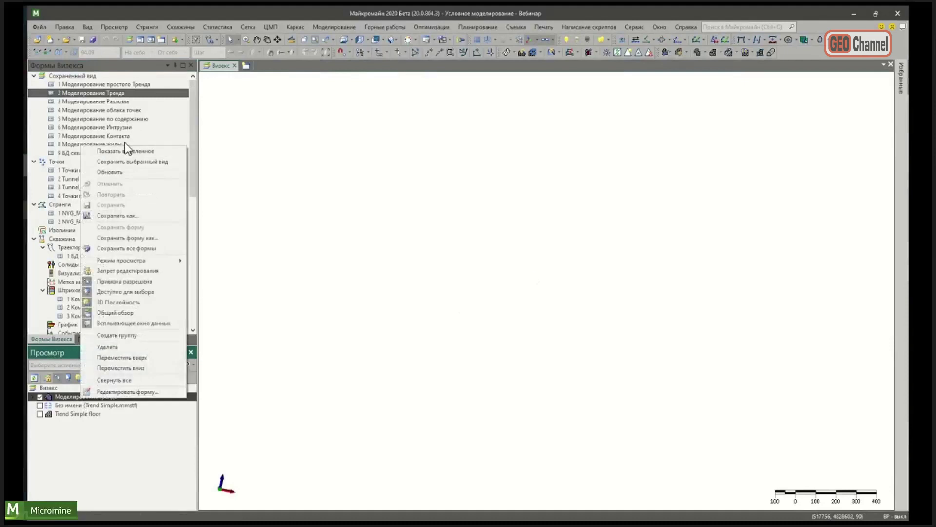
click(127, 151)
drag(737, 281, 561, 286)
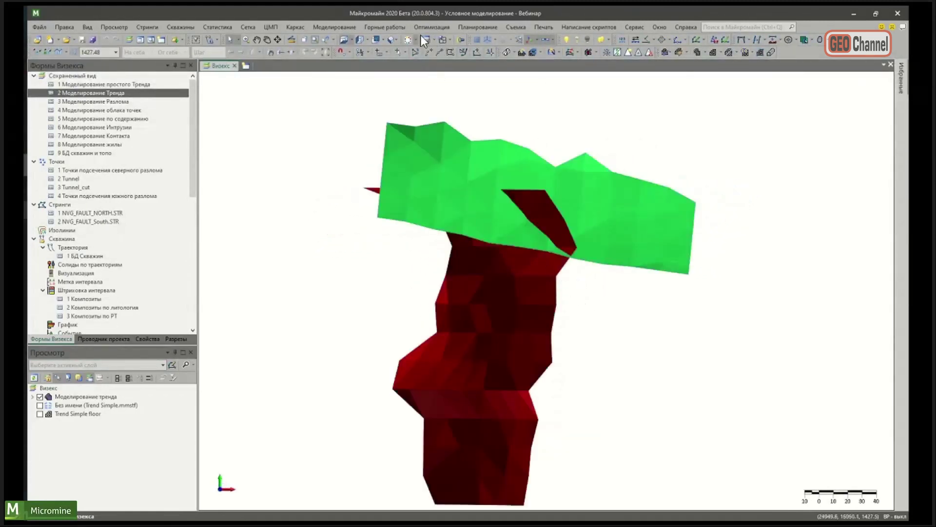
Step: Load the saved form Trend for creating a structural trend under conditional modelling, run it, and close the dialog
click(344, 26)
mouse_move(361, 86)
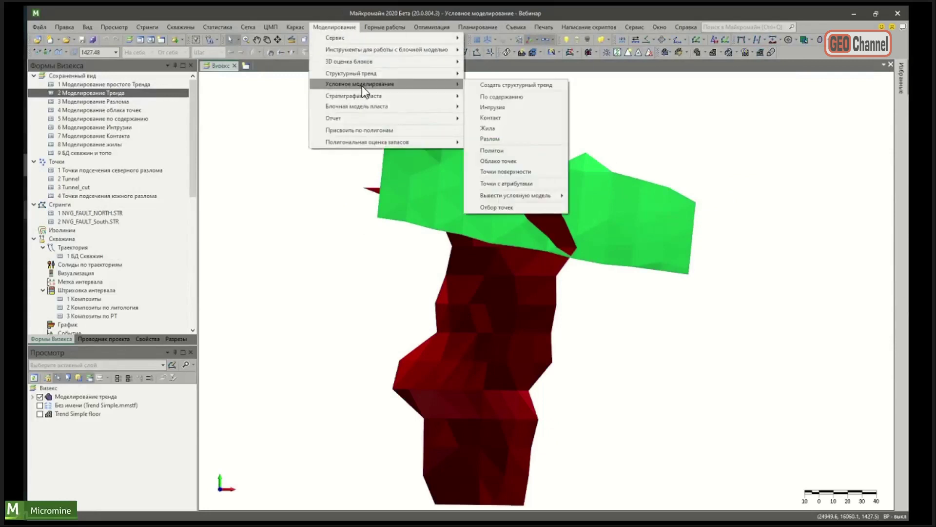
click(517, 87)
click(574, 182)
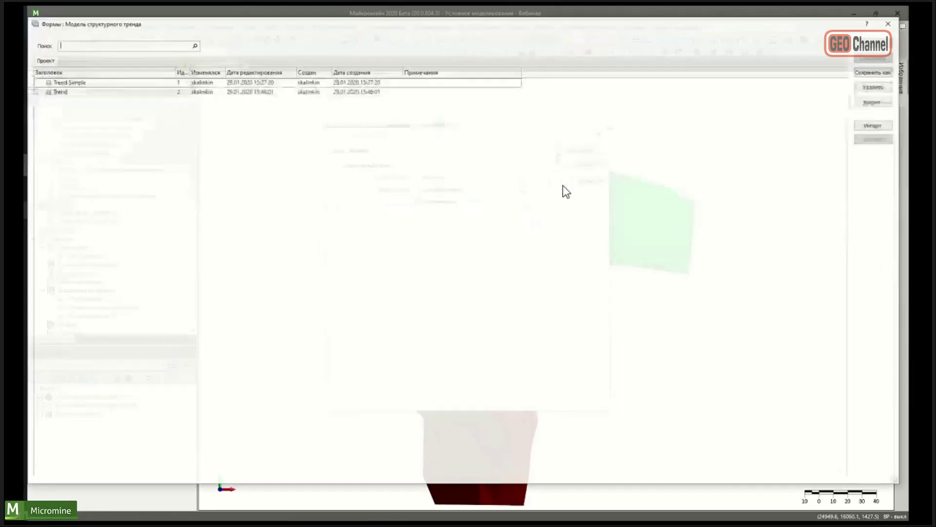
click(173, 91)
double_click(171, 91)
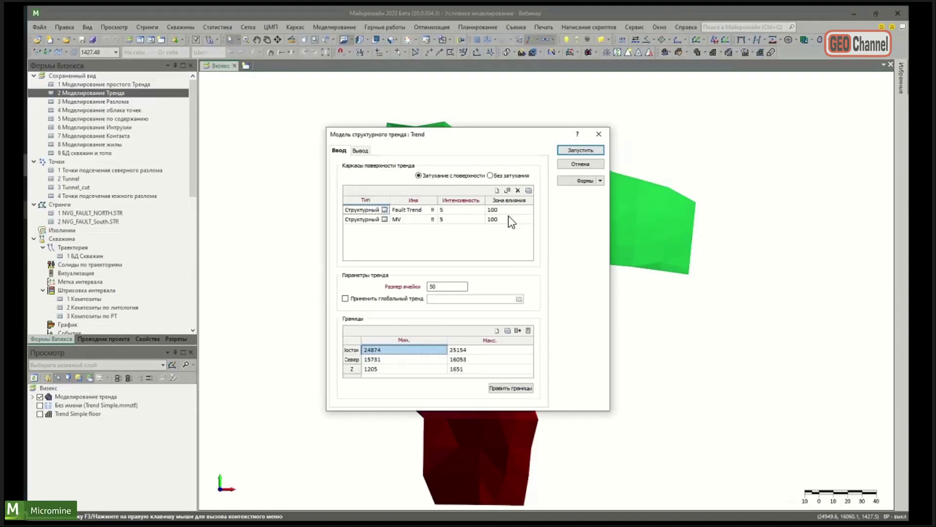
click(578, 151)
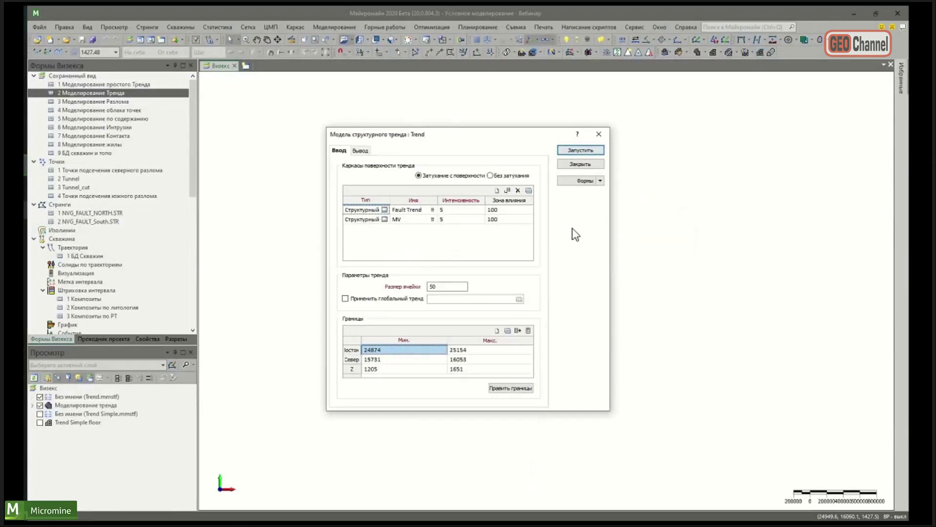
click(599, 133)
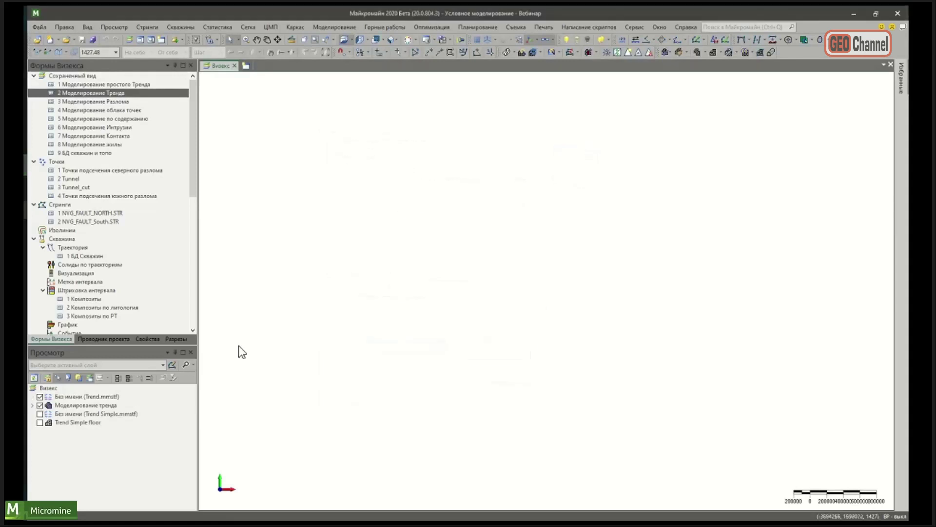
Step: Zoom to the new Trend layer and examine how its ellipsoids are oriented around the green and red trend surfaces
right_click(100, 396)
click(171, 178)
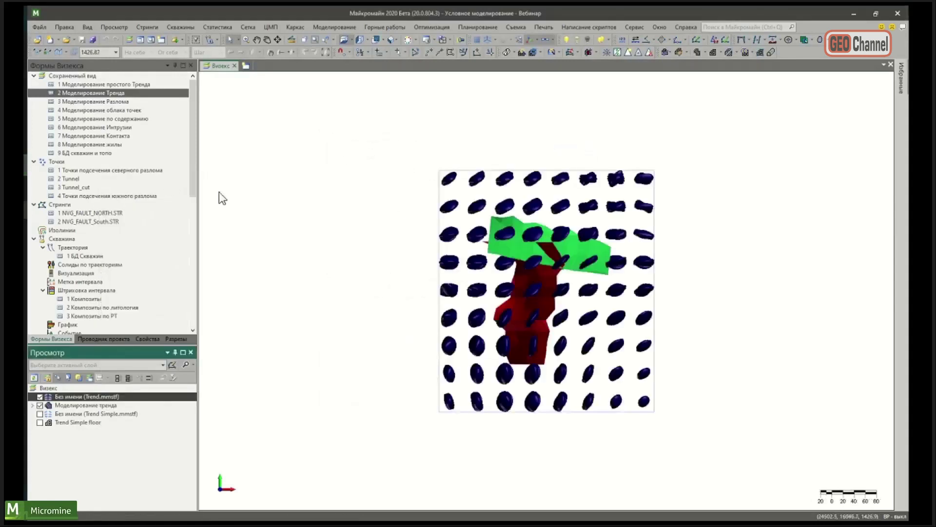
scroll(599, 313, up, 5)
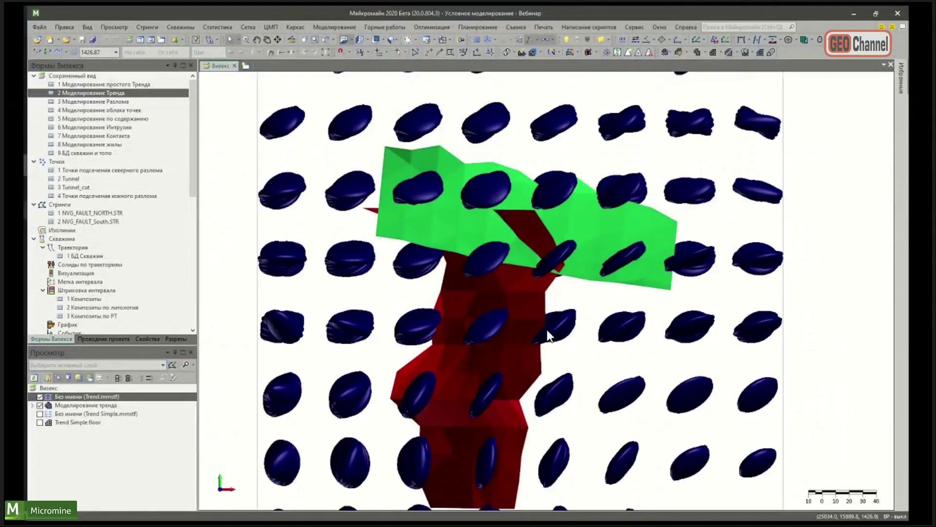
mouse_move(551, 325)
mouse_down()
mouse_move(591, 281)
mouse_move(557, 308)
mouse_move(514, 291)
mouse_move(662, 335)
mouse_move(672, 368)
mouse_move(483, 294)
mouse_move(536, 322)
mouse_up()
scroll(511, 327, down, 5)
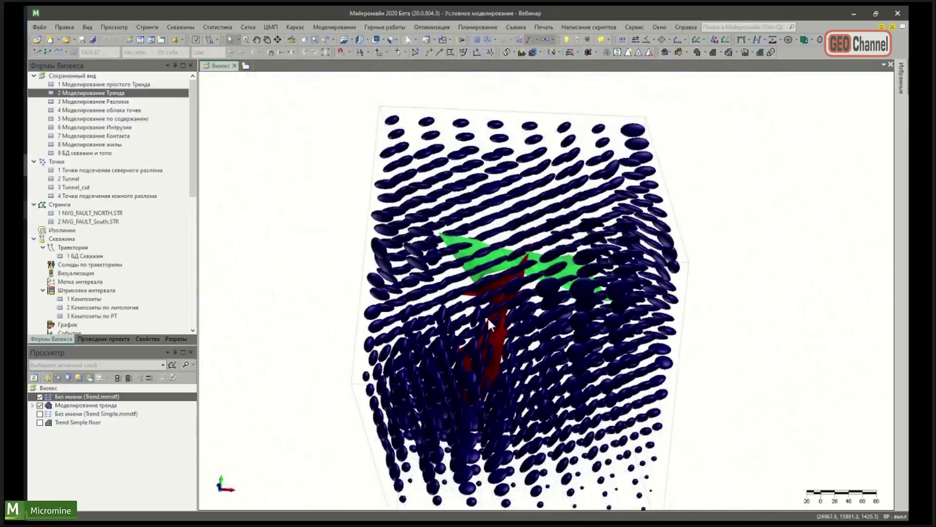
scroll(513, 315, up, 4)
drag(511, 323, 502, 256)
scroll(537, 347, up, 3)
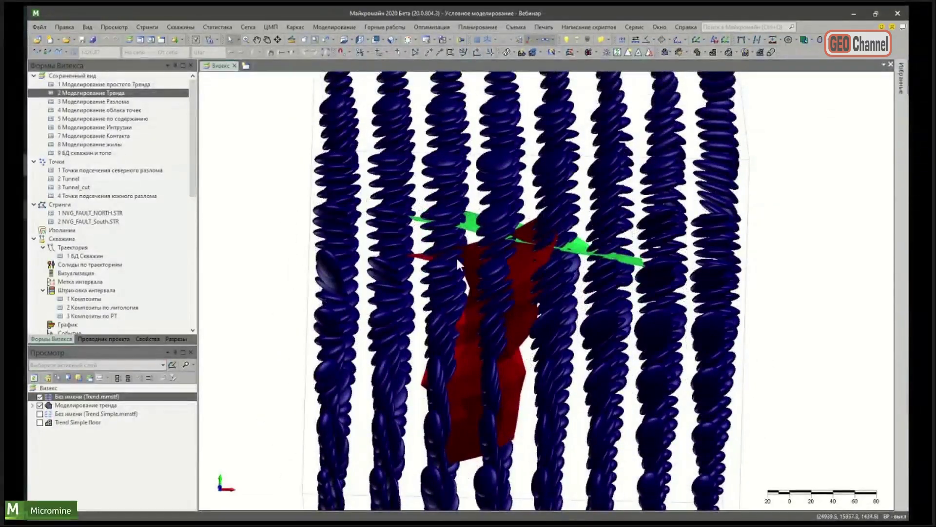
drag(505, 344, 520, 305)
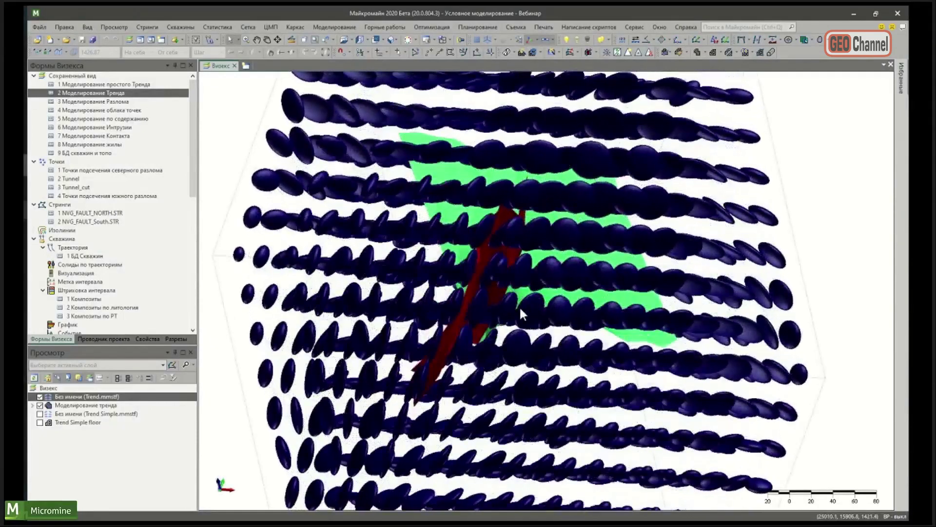
key(Home)
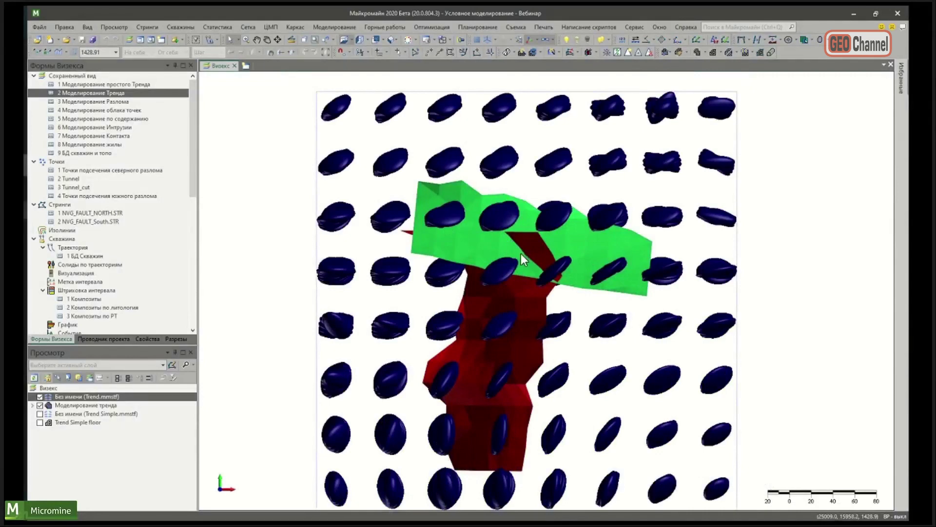
click(299, 265)
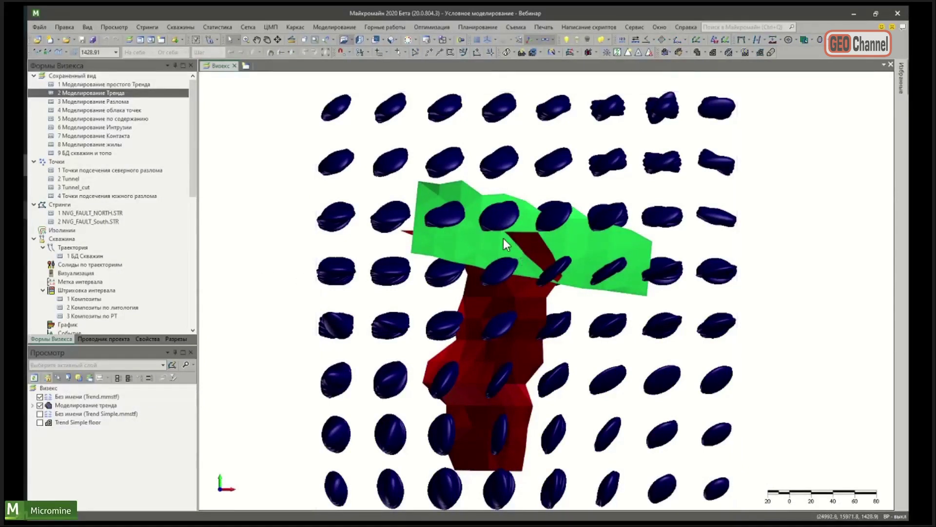
mouse_move(503, 238)
Step: Inspect the dynamic search trend option in the kriging modelling parameters, and close the dialog without running it
click(342, 27)
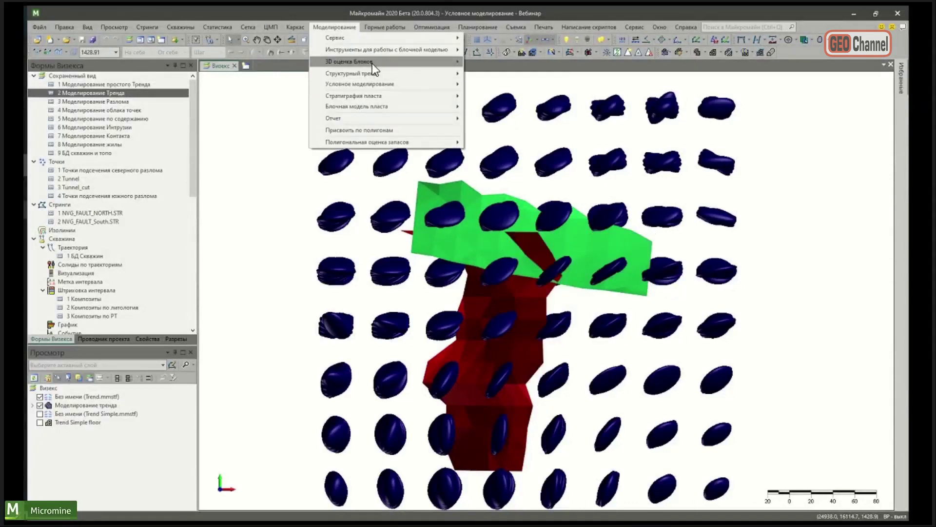
mouse_move(373, 64)
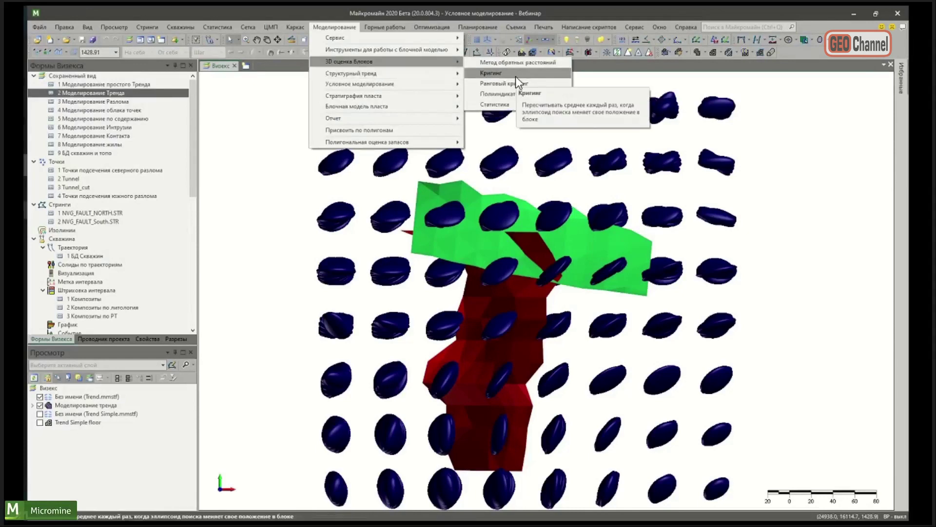
click(516, 74)
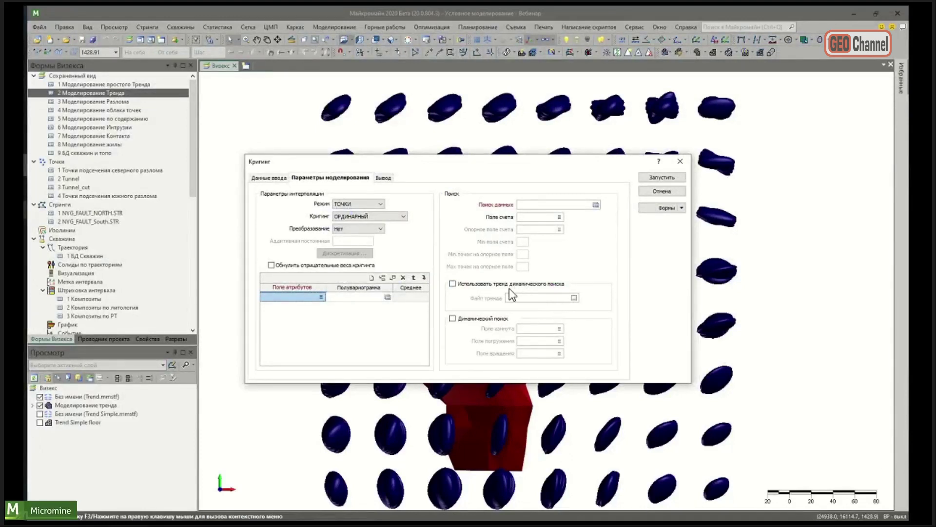
click(680, 161)
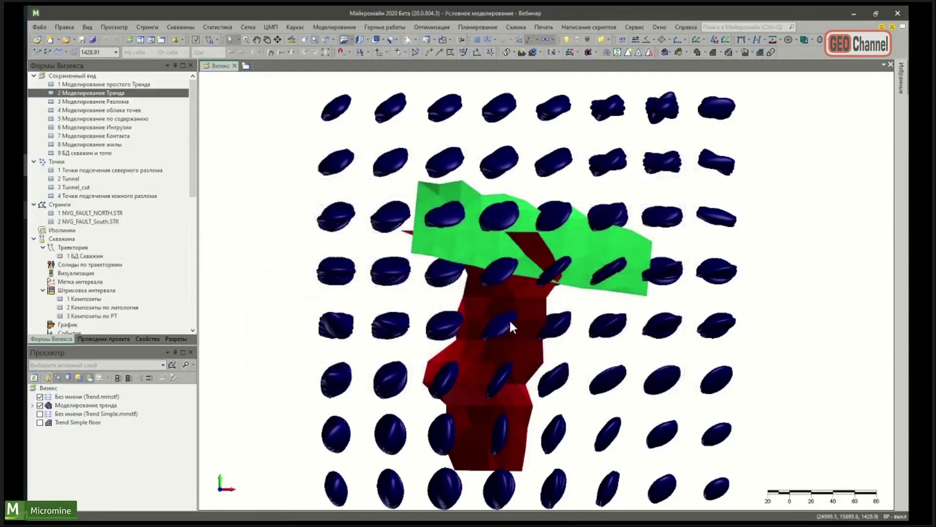
Step: Inspect the settings for filling a block model from a structural trend, and close the form without running it
click(344, 27)
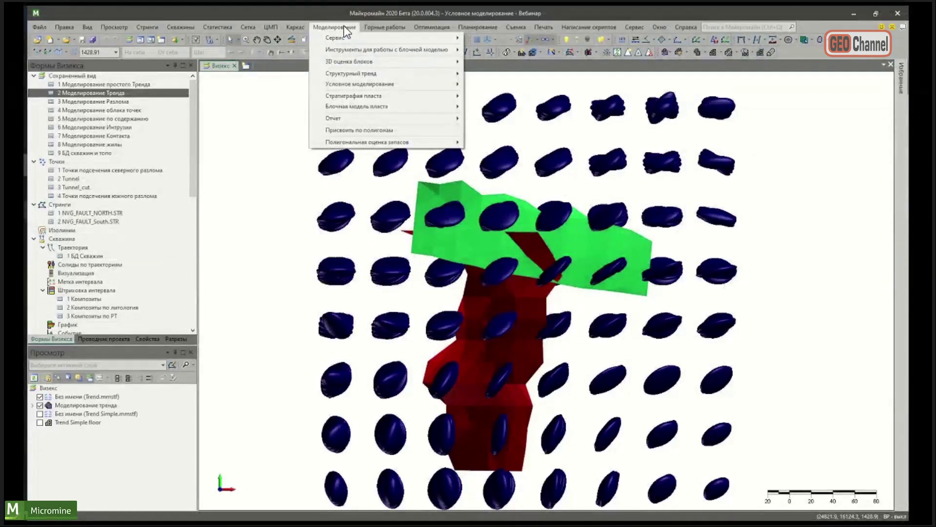
mouse_move(356, 73)
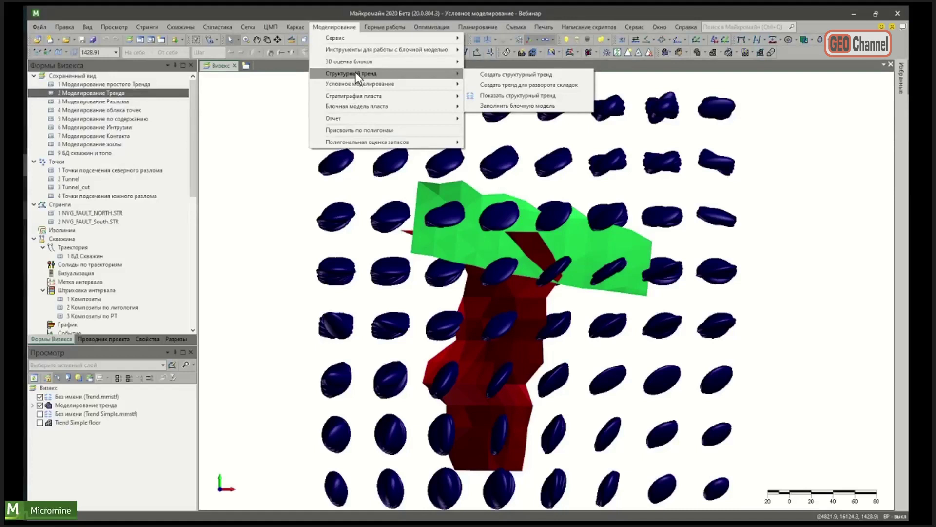
click(513, 107)
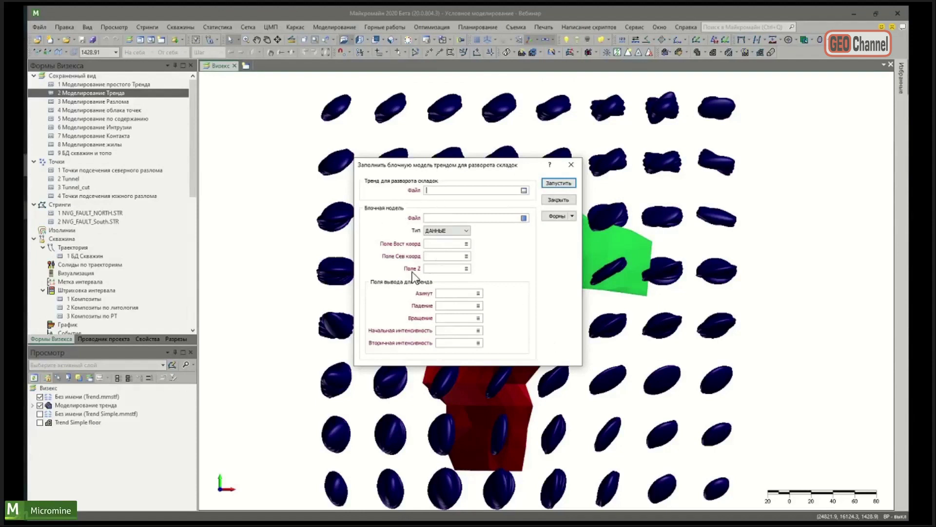
click(569, 165)
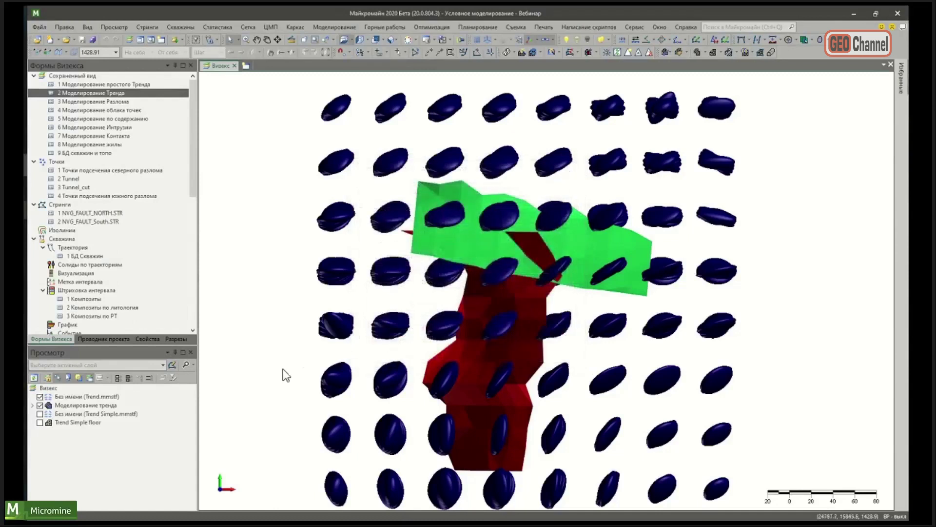
Step: Remove all trend layers from the display and load the saved view "Моделирование Разлома" with the Северный разлом layer hidden
drag(89, 433, 75, 399)
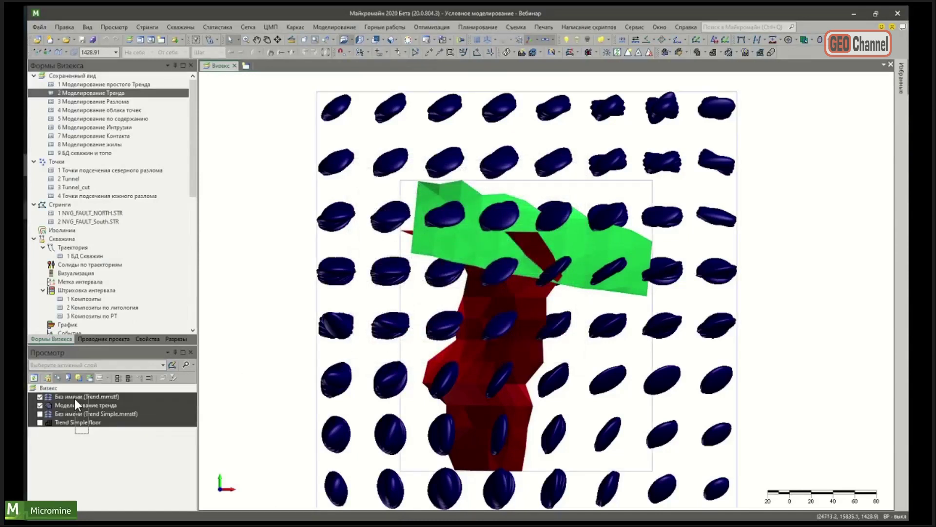
key(Delete)
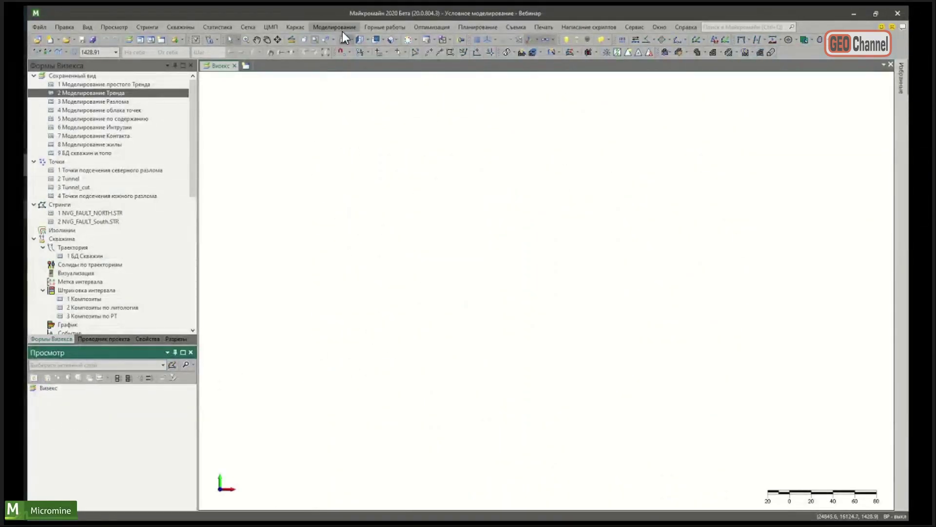
click(342, 29)
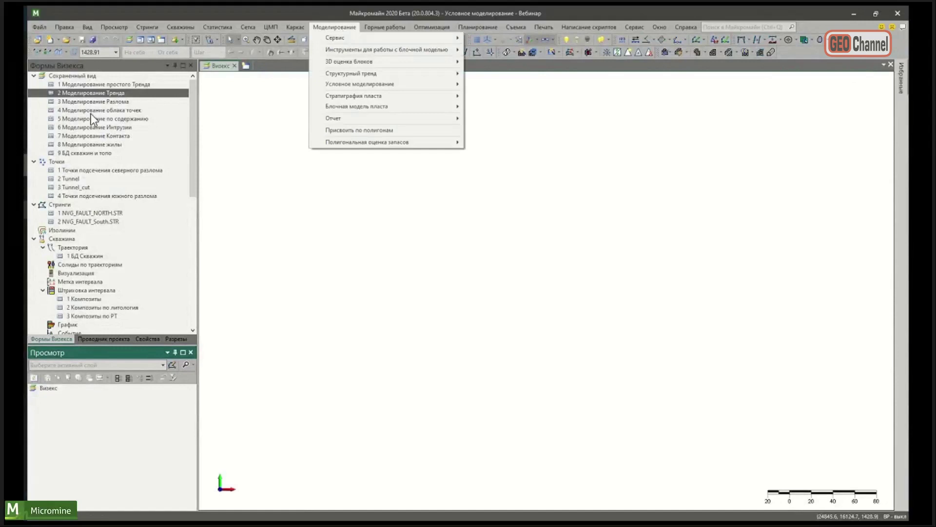
double_click(103, 102)
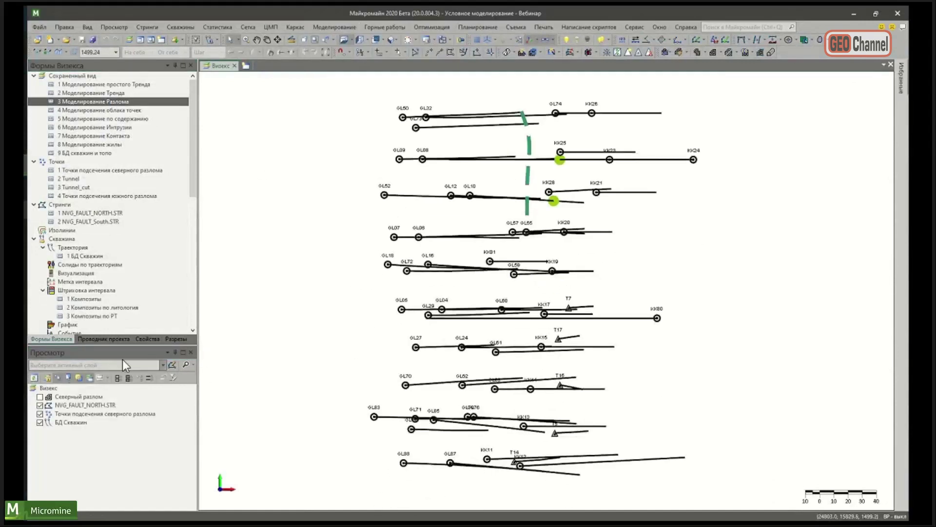
click(40, 397)
Step: Add the Топо Поверхность wireframe to the display and examine the northern fault strings on the terrain surface
scroll(73, 299, down, 6)
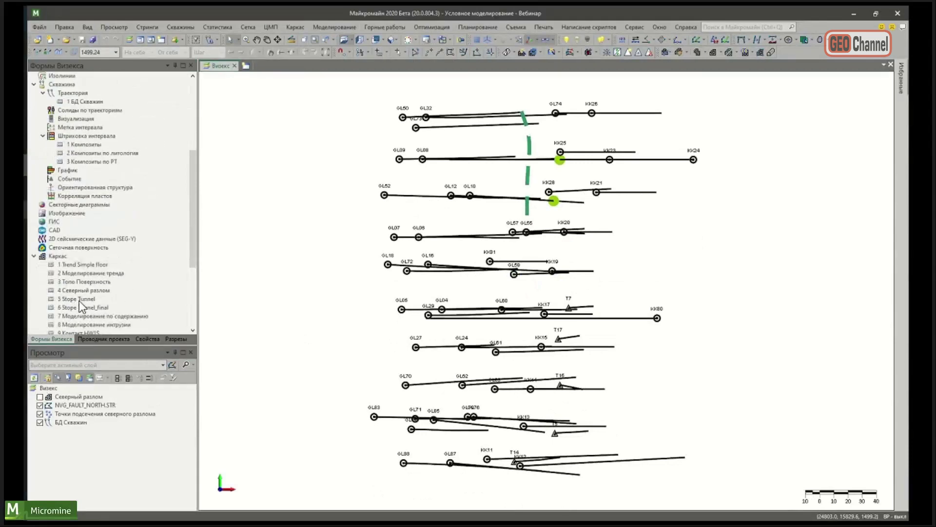
double_click(88, 283)
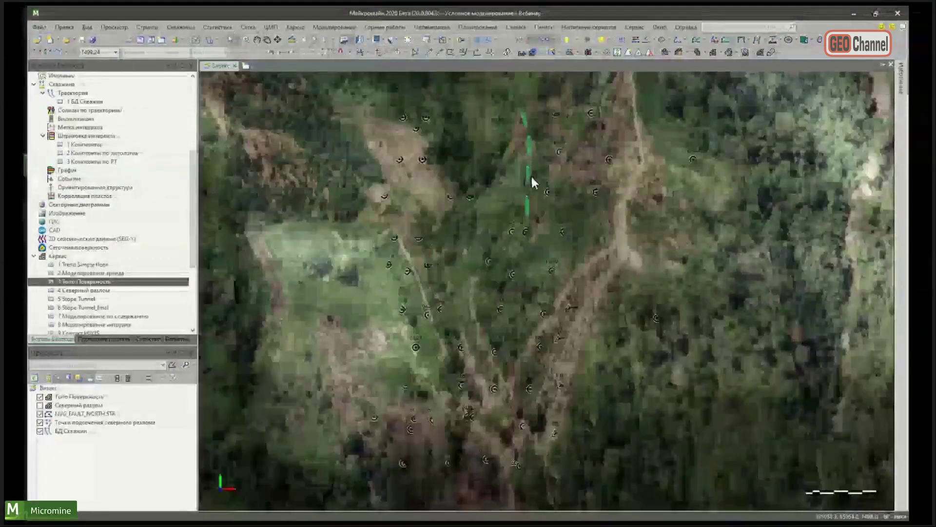
drag(499, 251, 525, 266)
click(524, 266)
scroll(539, 312, up, 3)
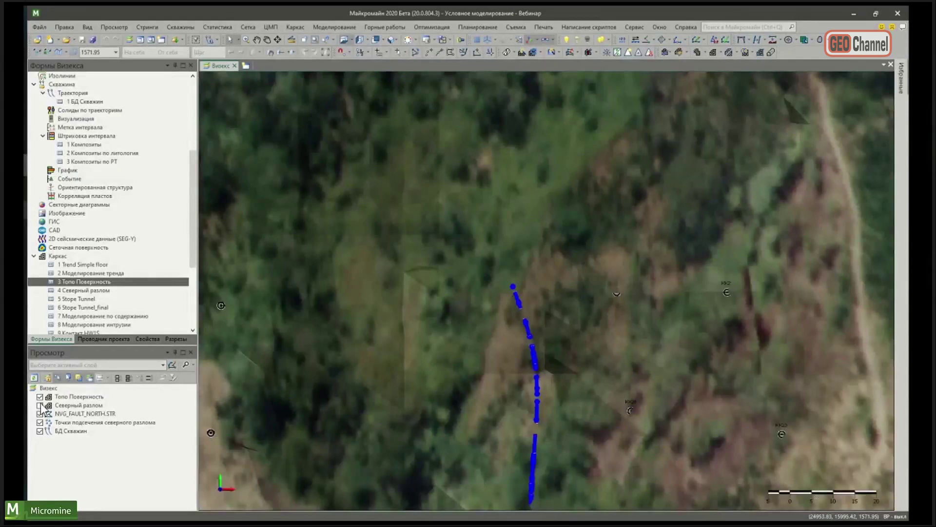
drag(519, 379, 502, 195)
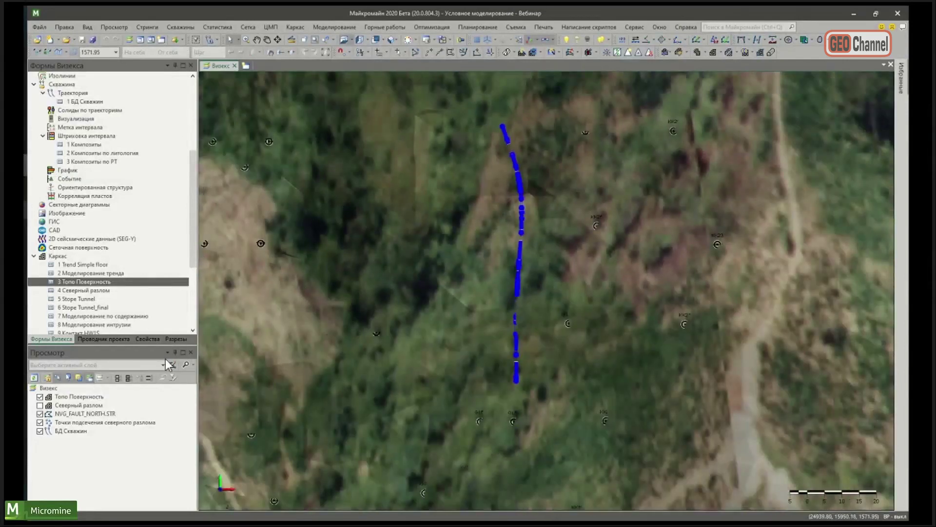
scroll(449, 278, down, 3)
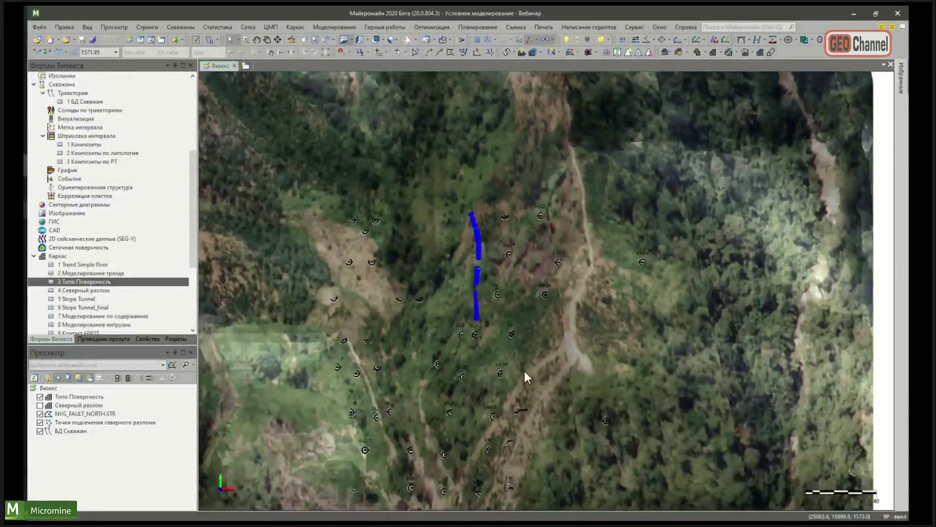
mouse_move(522, 364)
click(263, 25)
click(263, 25)
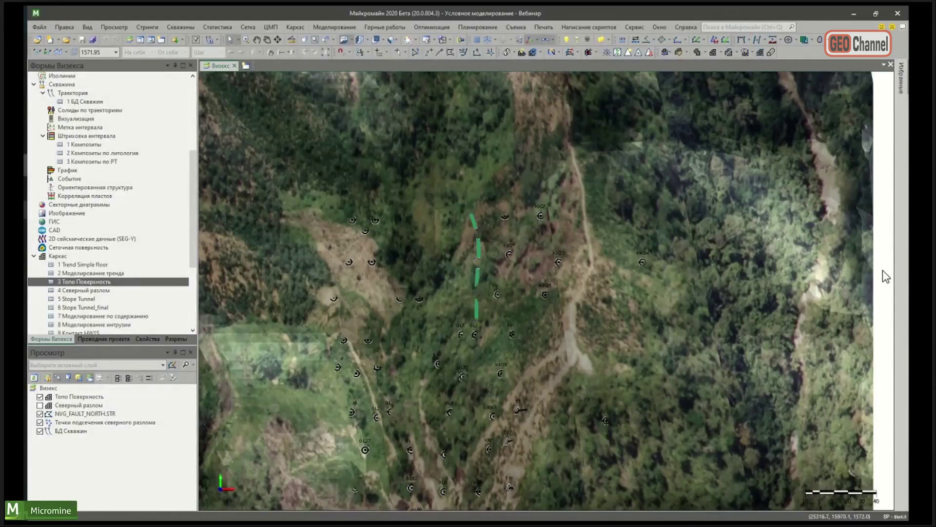
middle_drag(439, 365, 368, 232)
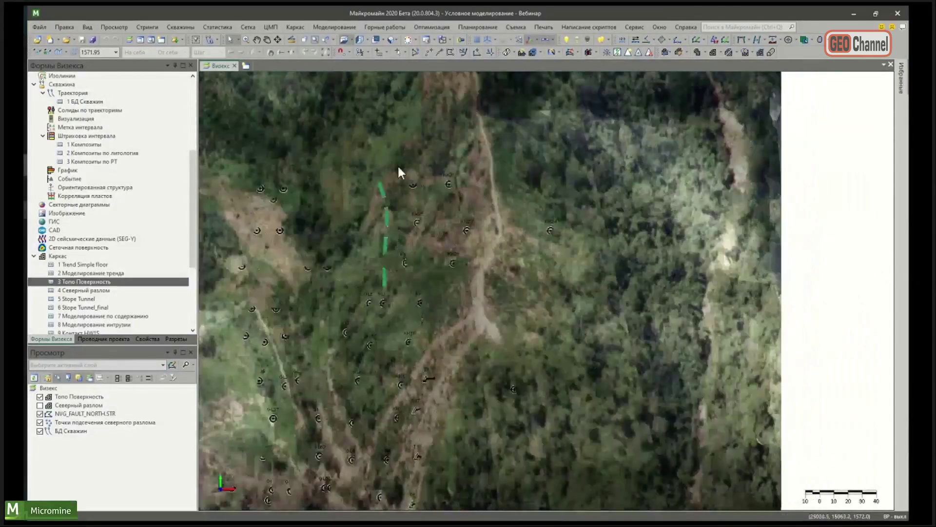
Step: Start fault modelling under conditional modelling, load the saved form Разлом, and show its input data settings
click(340, 27)
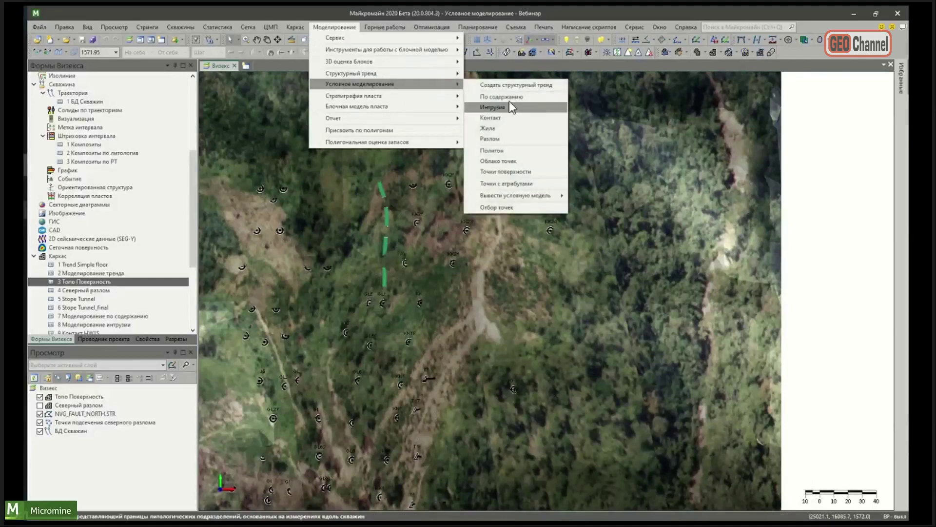
click(520, 140)
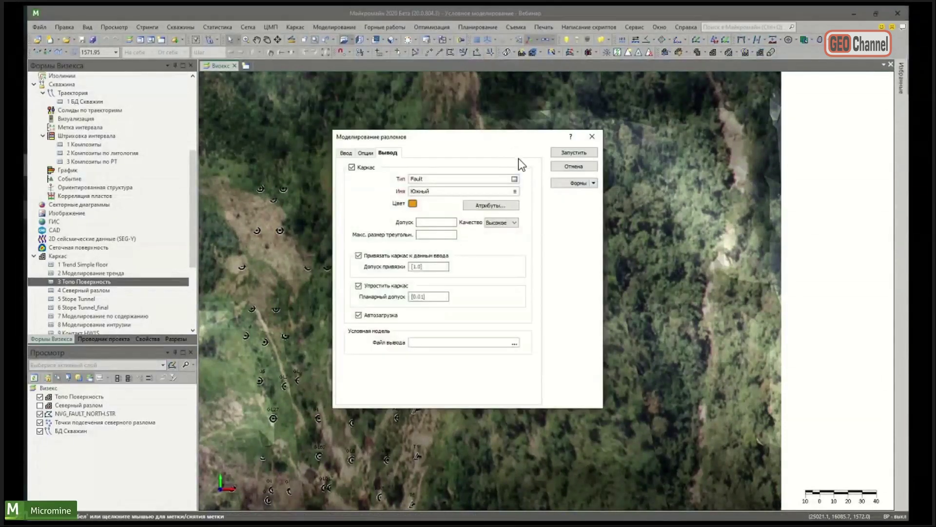
click(571, 184)
double_click(151, 84)
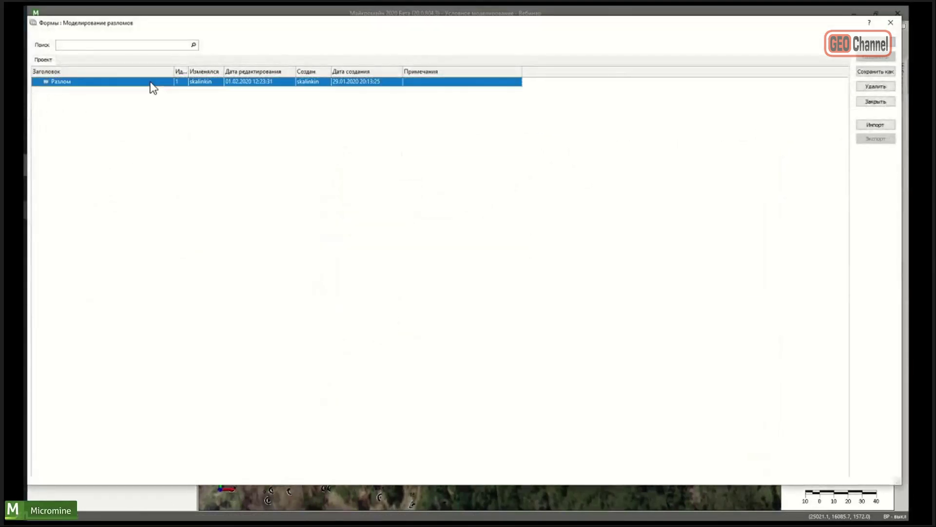
click(346, 153)
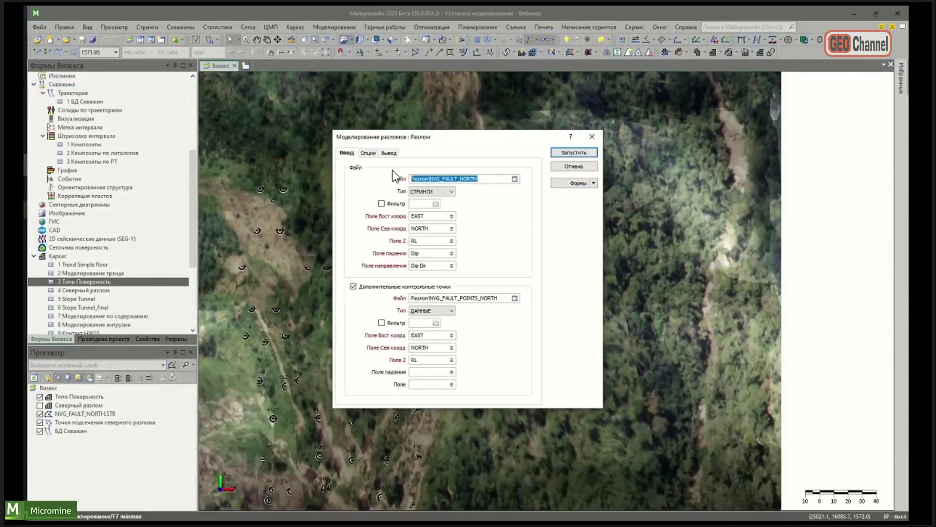
Step: Review the Dip and Dip Dir input fields, and examine the fault control points on the drillholes beneath the terrain
click(435, 254)
double_click(435, 255)
click(437, 266)
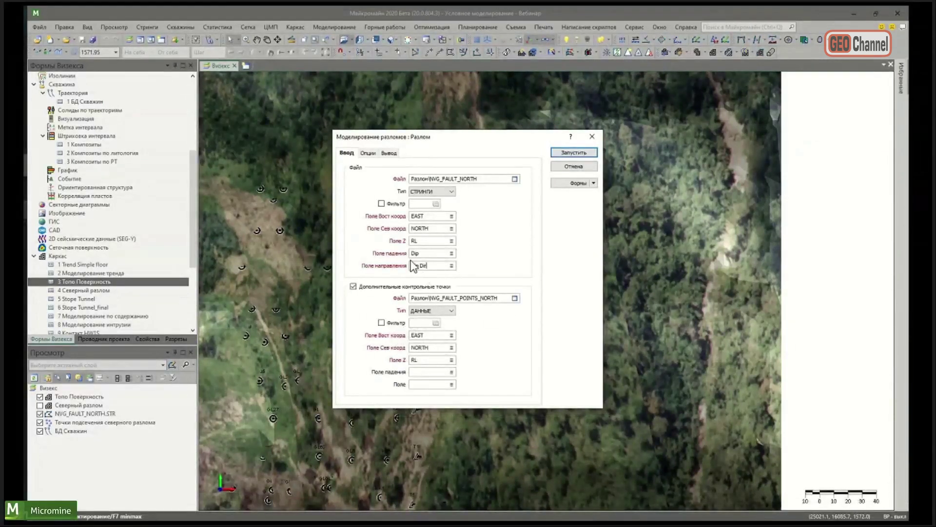
double_click(441, 142)
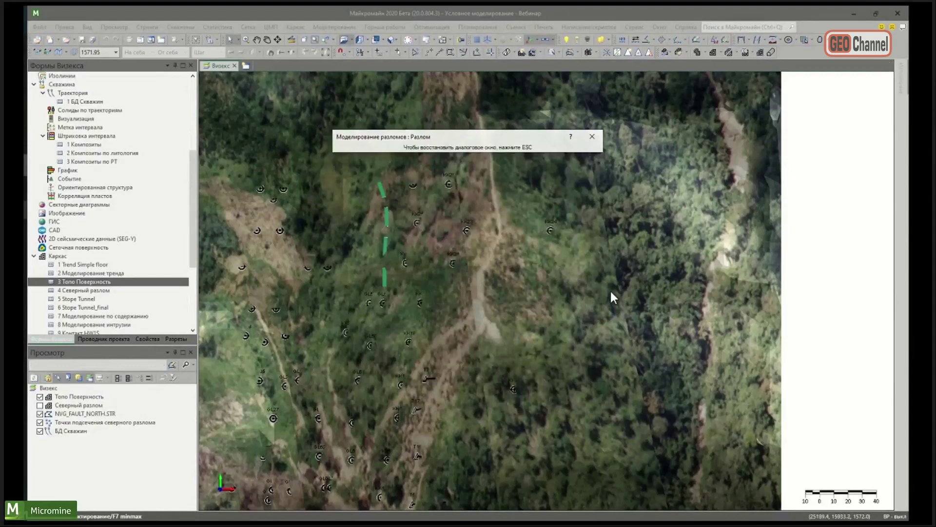
middle_drag(508, 372, 457, 351)
scroll(457, 352, up, 3)
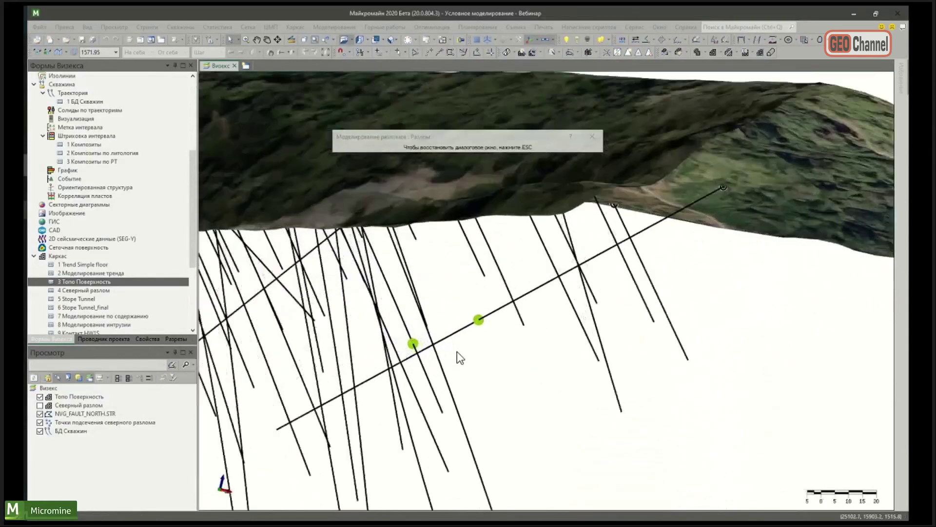
scroll(459, 340, up, 2)
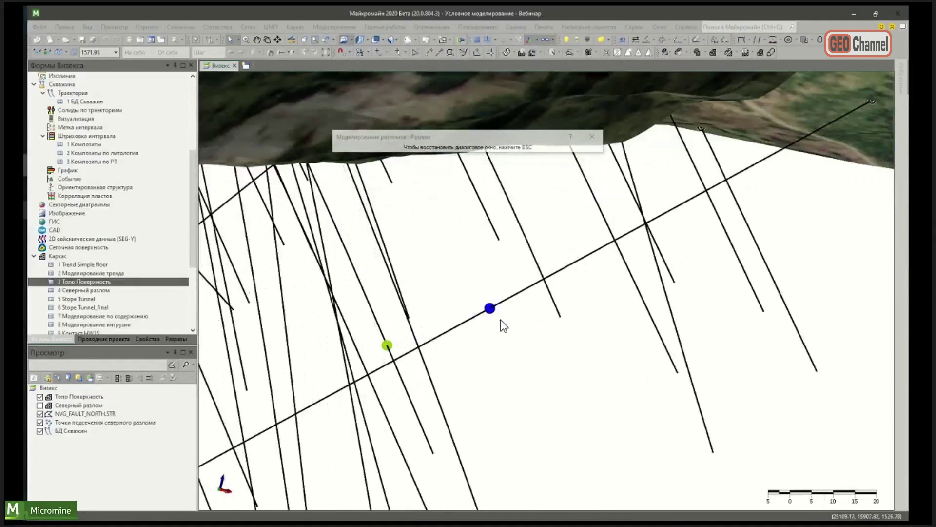
click(387, 345)
middle_drag(523, 383, 479, 329)
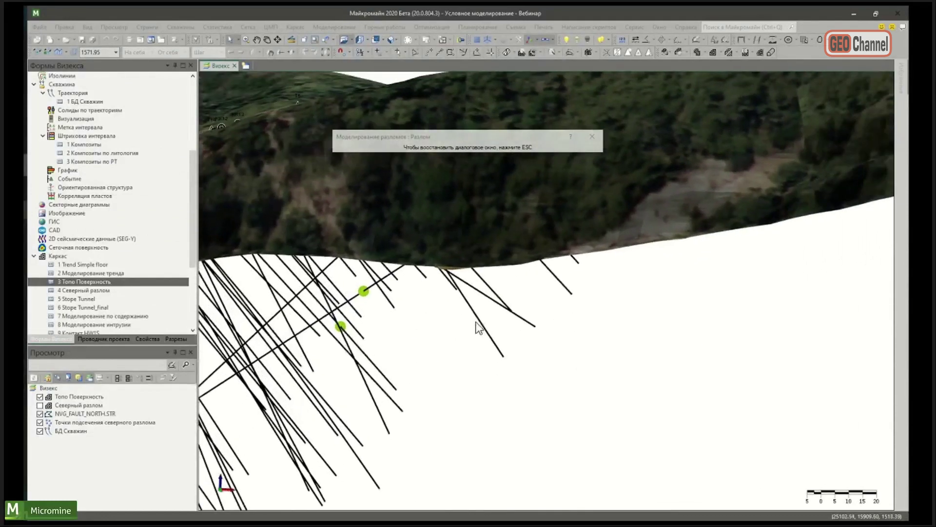
key(Escape)
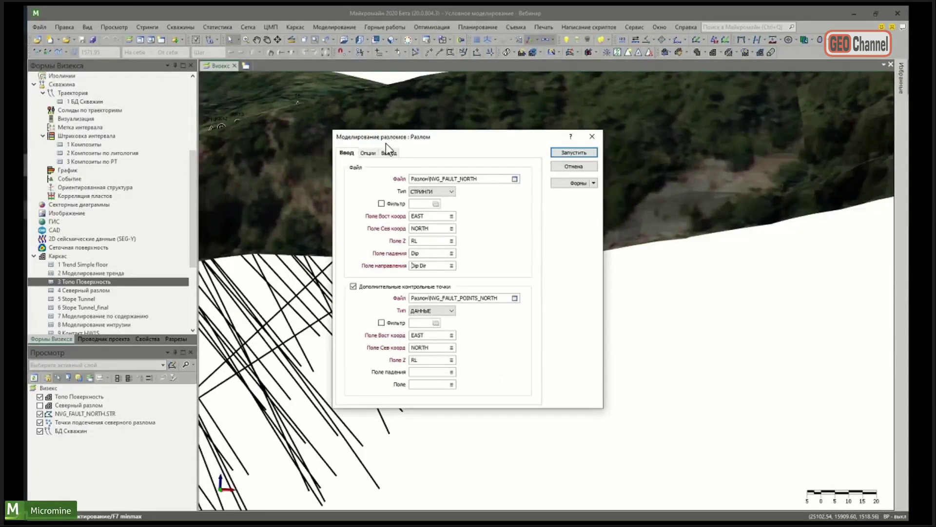
Step: Review the fault model's boundary limits and its wireframe output settings, including quality and maximum triangle size
click(366, 153)
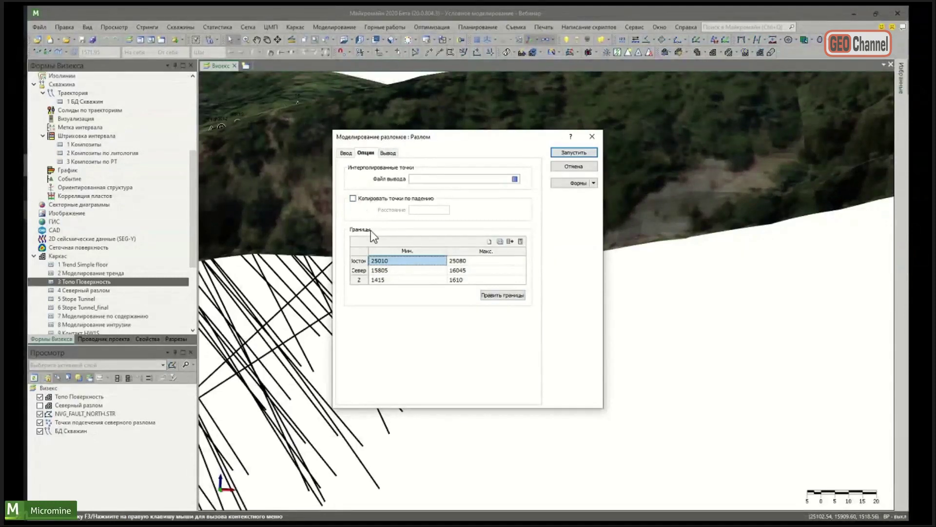
click(349, 153)
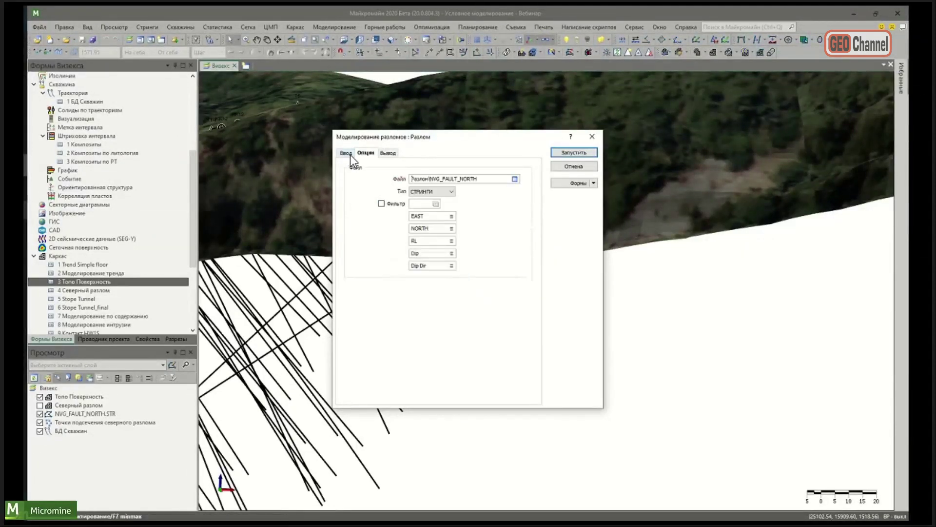
click(388, 154)
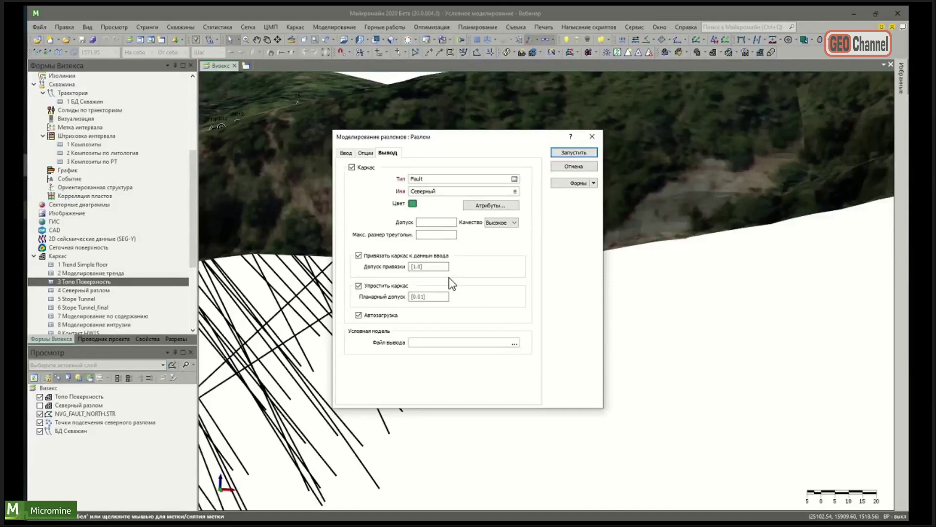
click(507, 223)
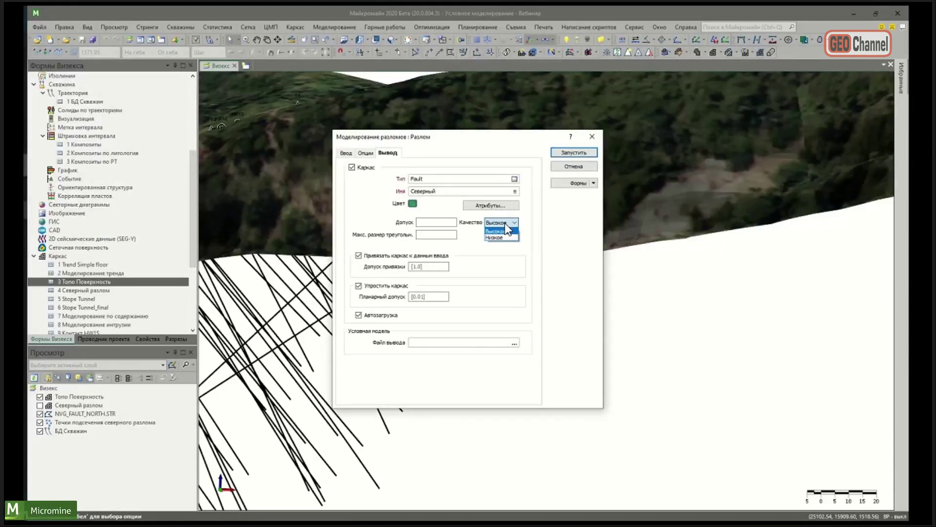
click(406, 236)
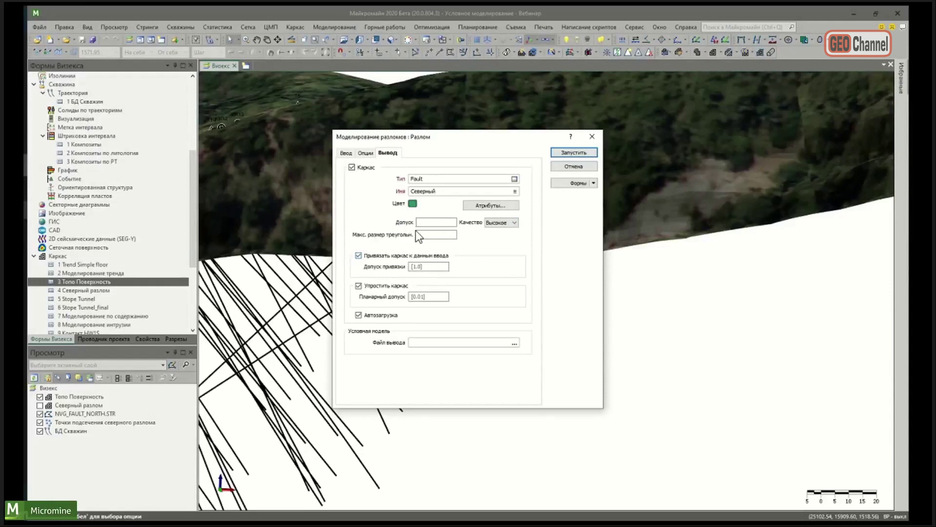
click(433, 234)
Step: Set the conditional model's output file to Северный разлом and run the fault modelling
click(430, 341)
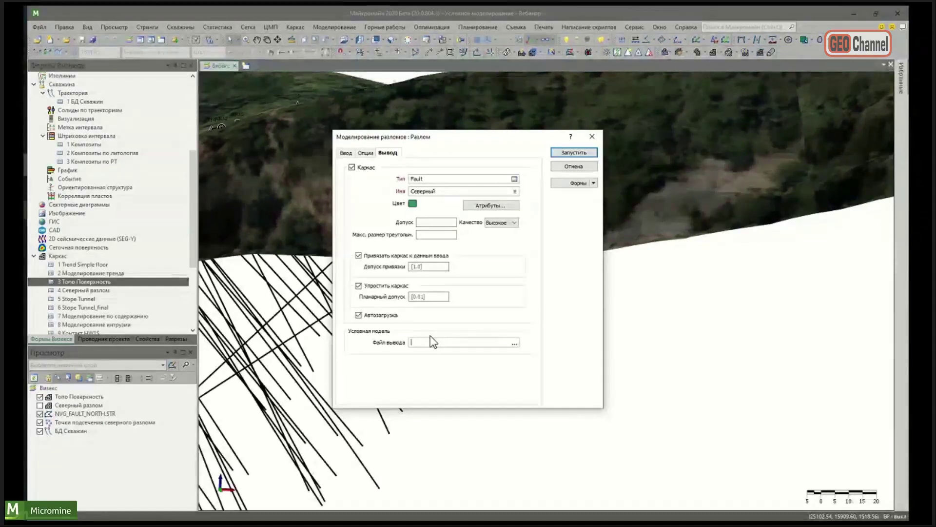
text(Северный разлом)
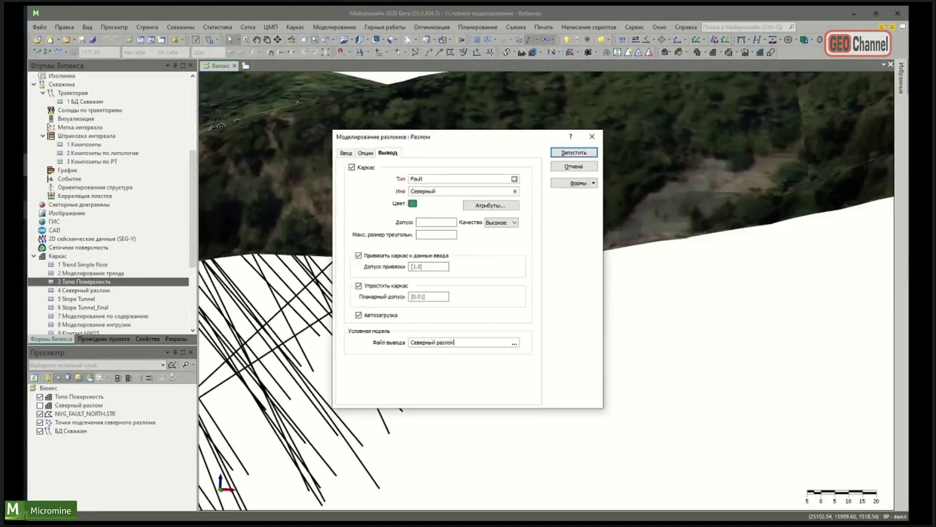
click(565, 153)
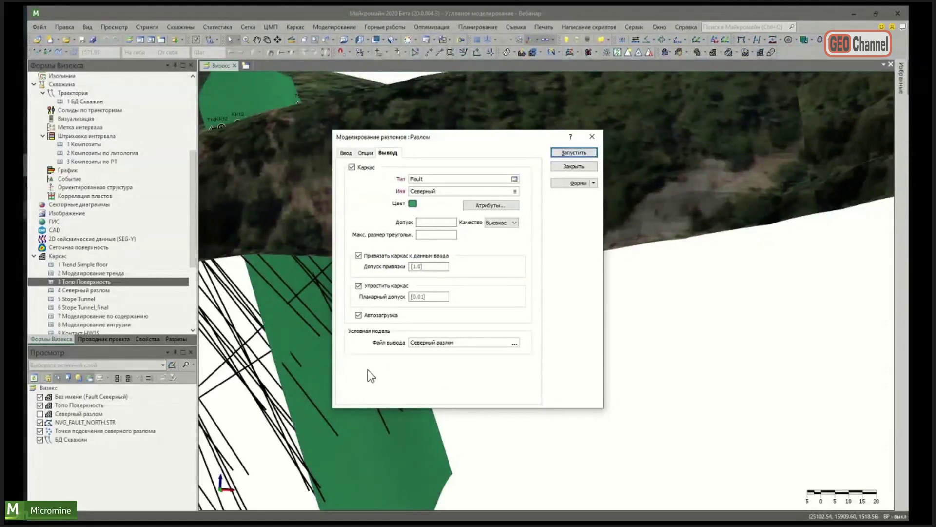
Step: Close the fault modelling form and hide the Топо Поверхность and БД Скважин layers, leaving the fault strings and control points displayed
click(593, 137)
drag(336, 236, 315, 404)
click(39, 405)
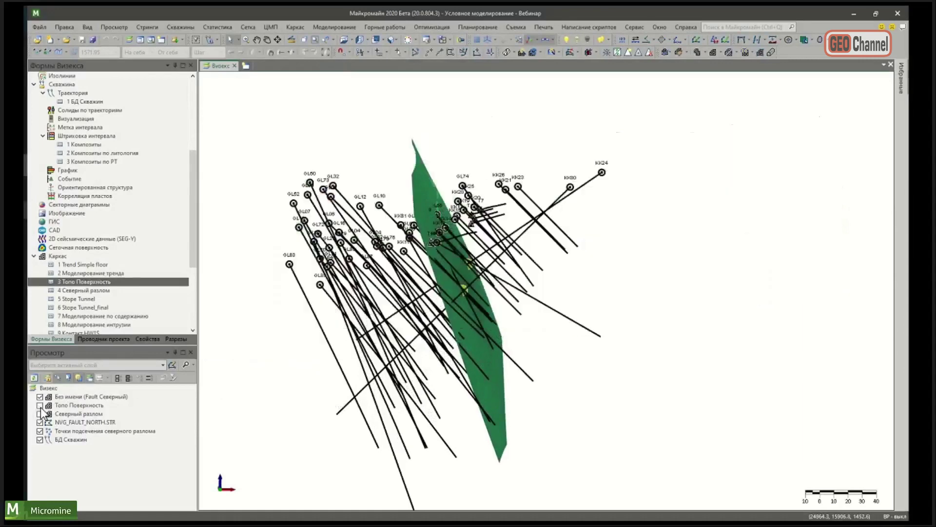
click(40, 422)
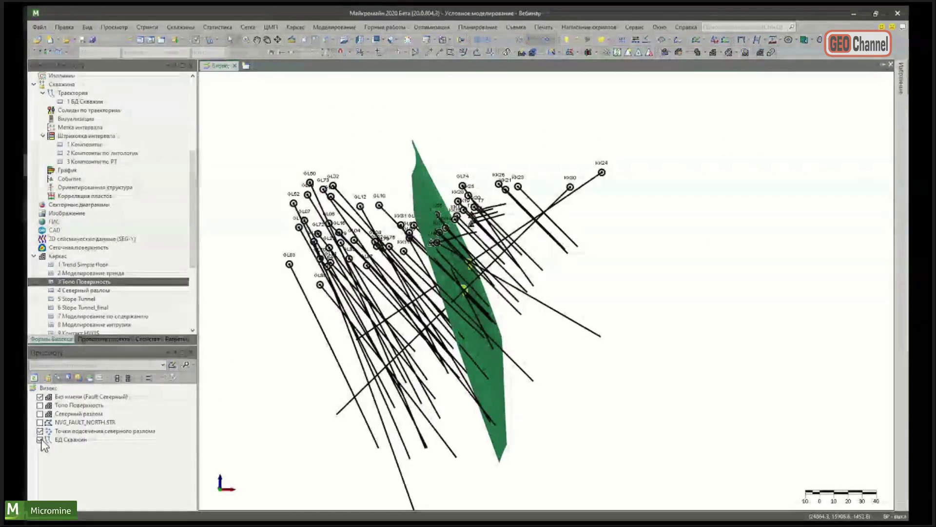
click(40, 439)
click(40, 422)
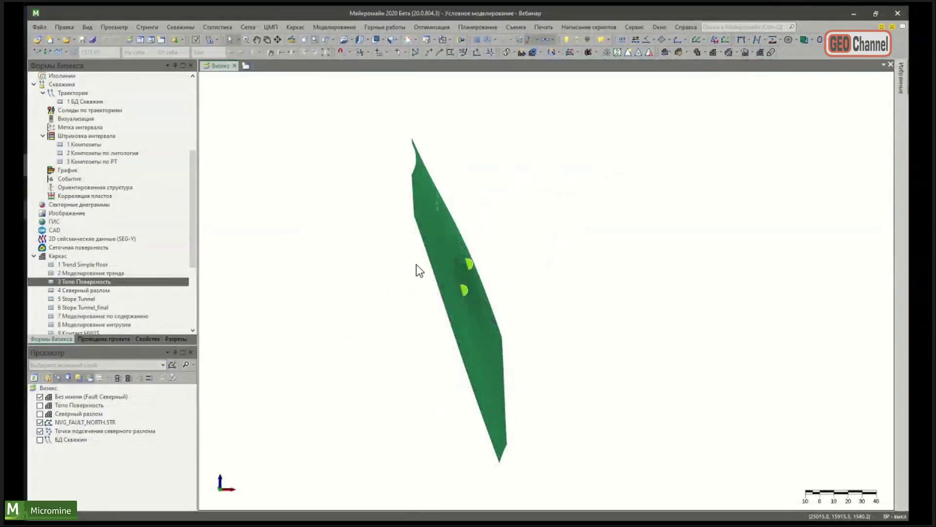
scroll(450, 196, up, 3)
drag(450, 196, 382, 240)
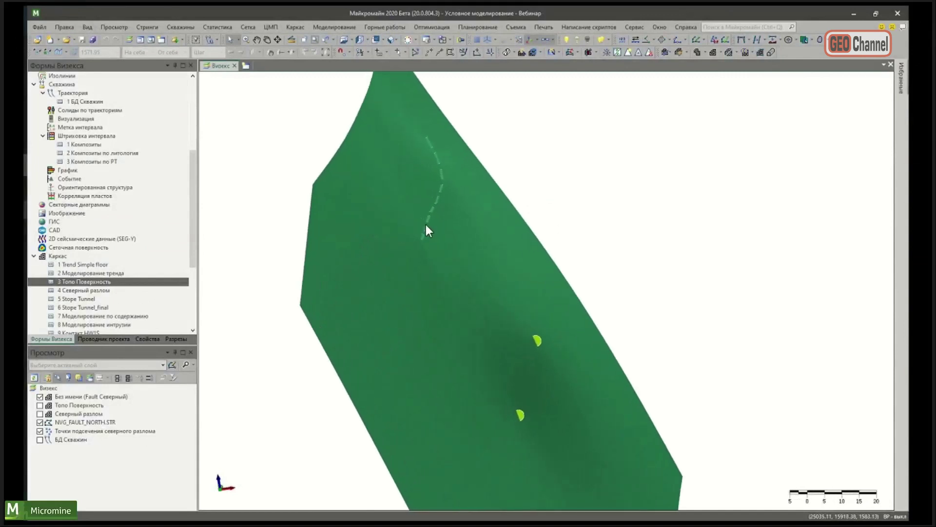
Step: Change the colour of the generated northern fault wireframe to red
click(386, 342)
click(147, 338)
click(116, 121)
click(364, 224)
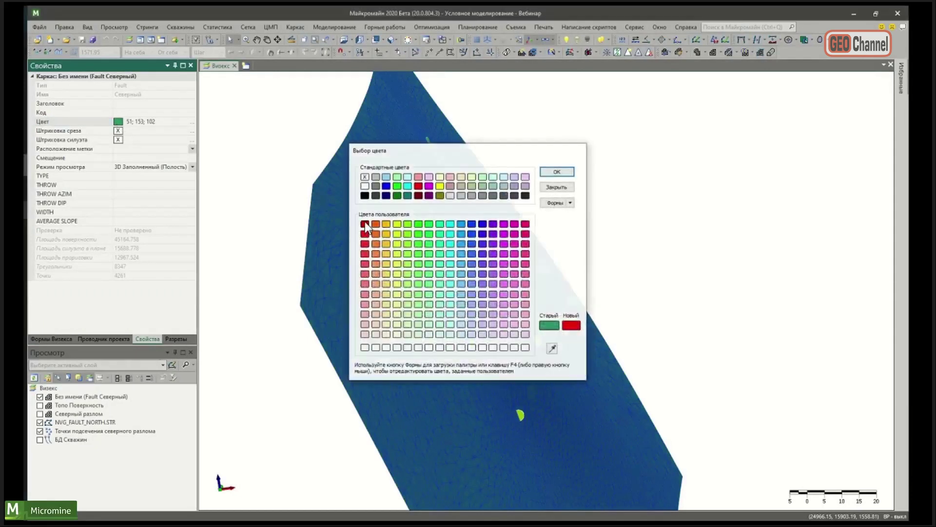
click(558, 171)
Step: Inspect the red fault wireframe against its strings and control points, and briefly compare it with the Северный разлом layer
drag(648, 195, 665, 291)
drag(514, 315, 443, 306)
scroll(511, 330, up, 2)
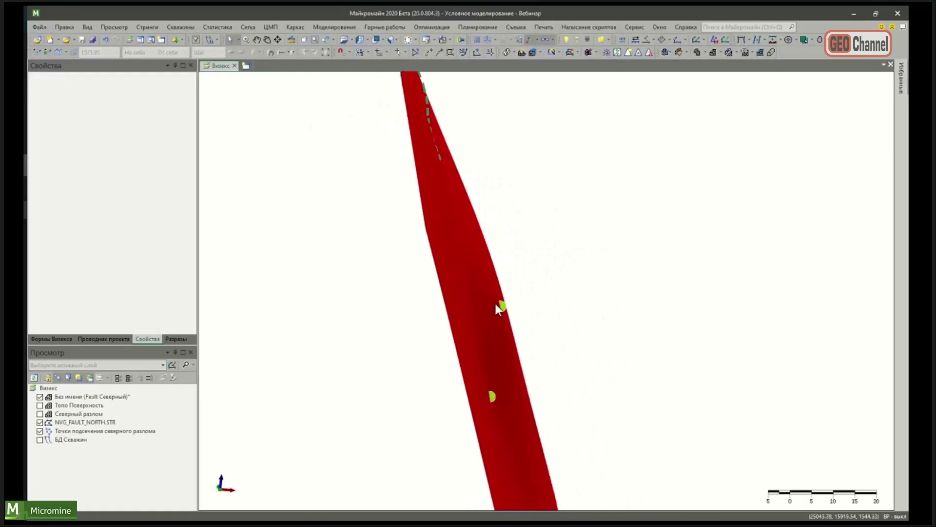
mouse_move(512, 365)
mouse_down()
mouse_move(387, 338)
mouse_move(564, 339)
mouse_up()
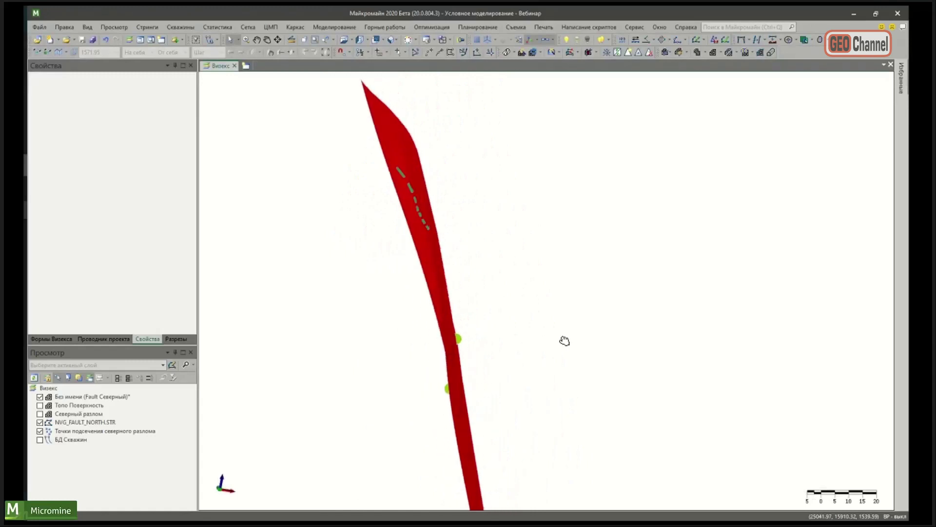
drag(410, 345, 463, 262)
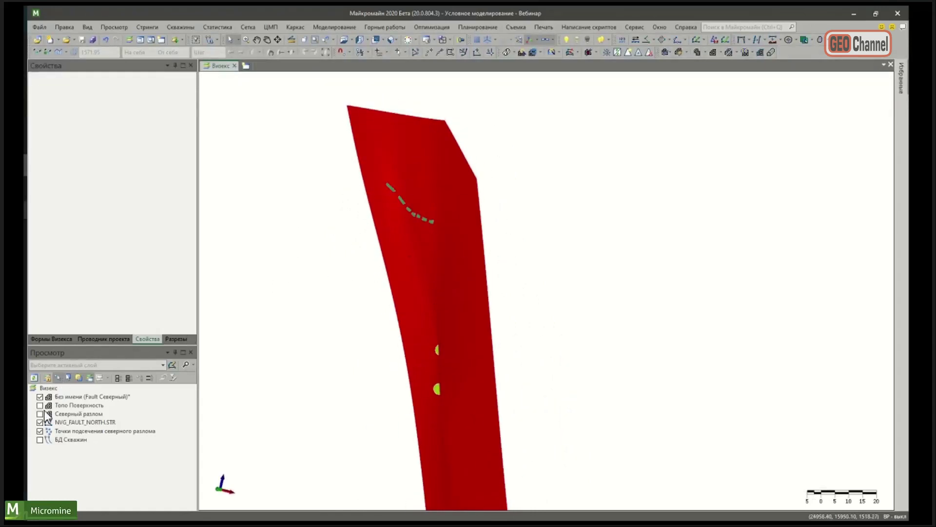
click(40, 414)
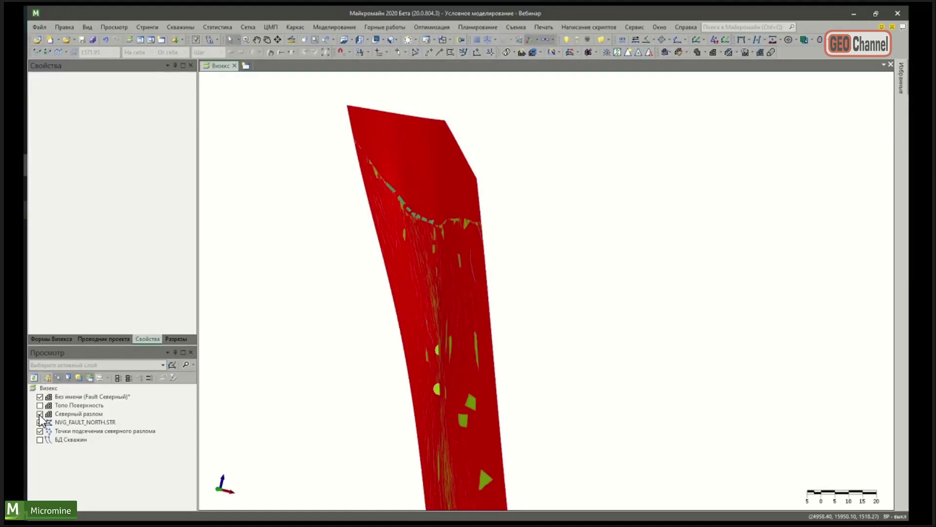
click(40, 414)
Step: Show the Топо Поверхность layer and examine how the red fault wireframe crosses the terrain surface
click(40, 405)
drag(542, 264, 513, 292)
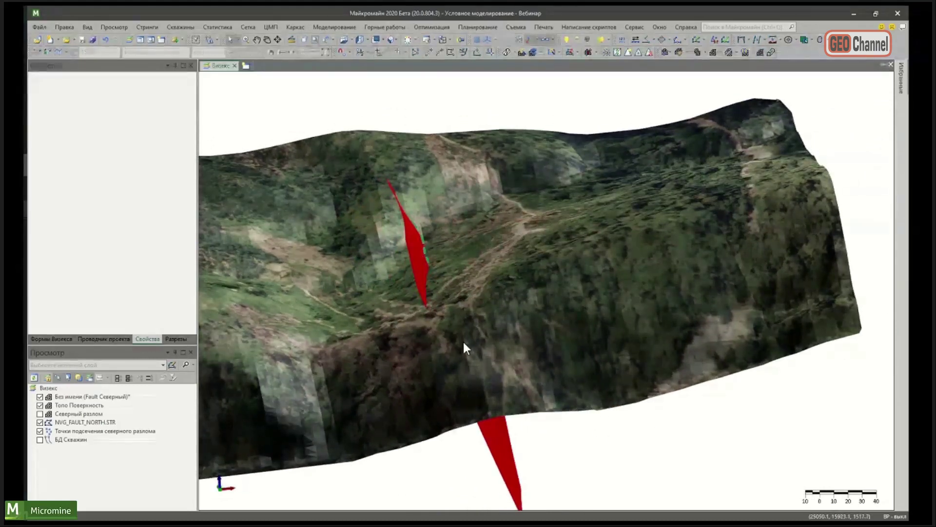
mouse_move(463, 342)
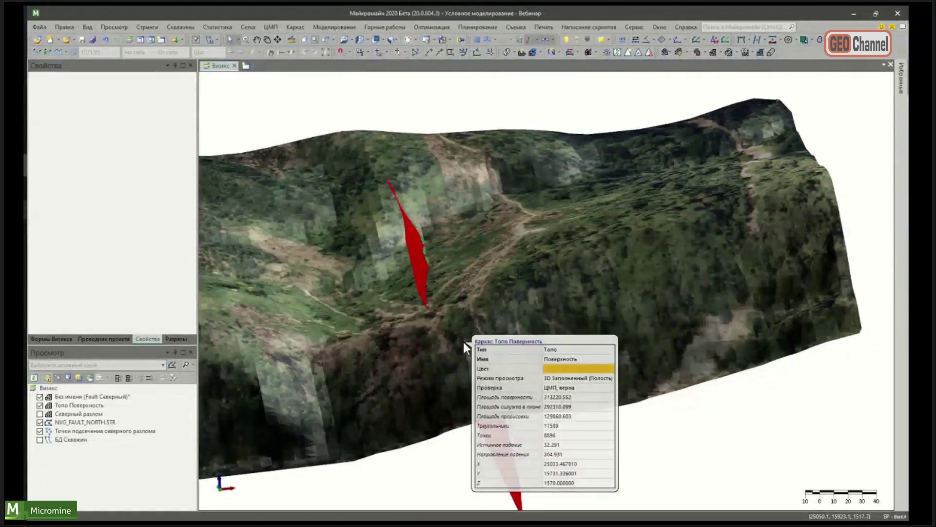
drag(432, 308, 476, 282)
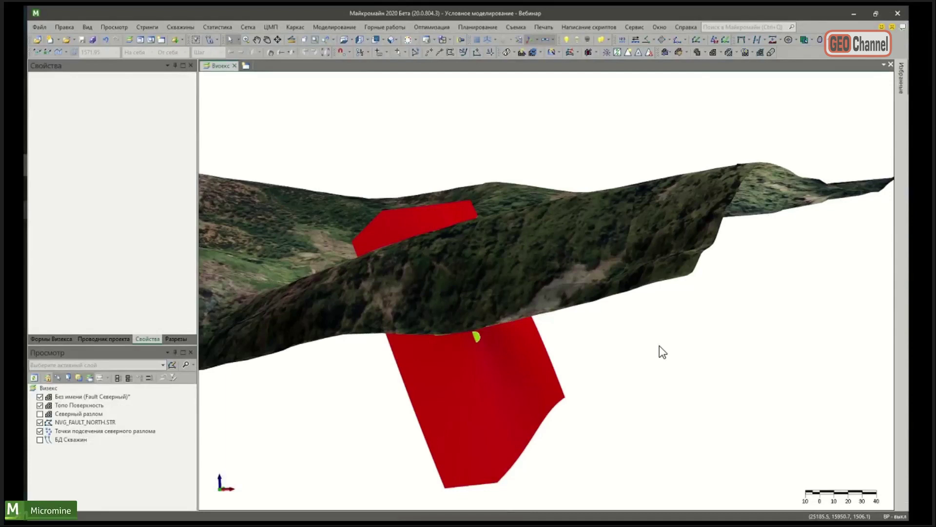
drag(410, 180, 484, 217)
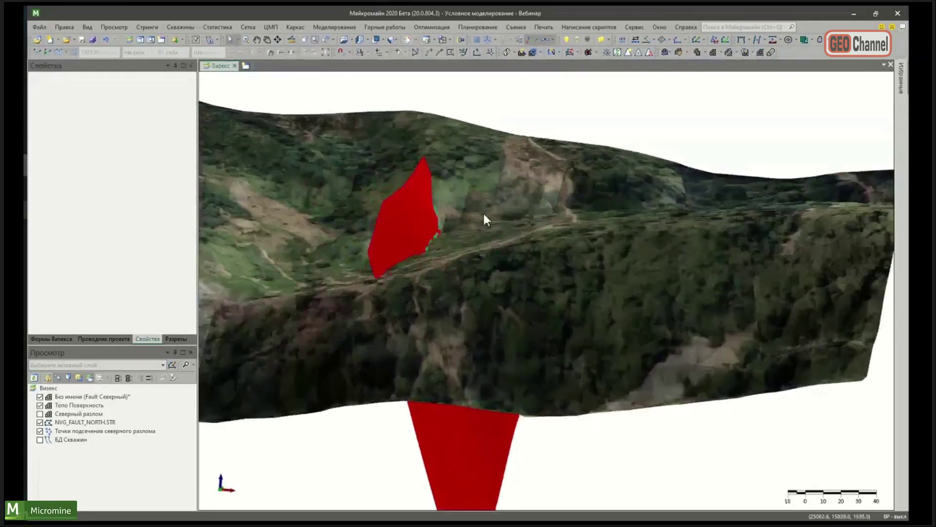
Step: Display the Северный разлом layer instead of the red fault wireframe and examine it beneath the Топо Поверхность surface
click(40, 414)
click(40, 406)
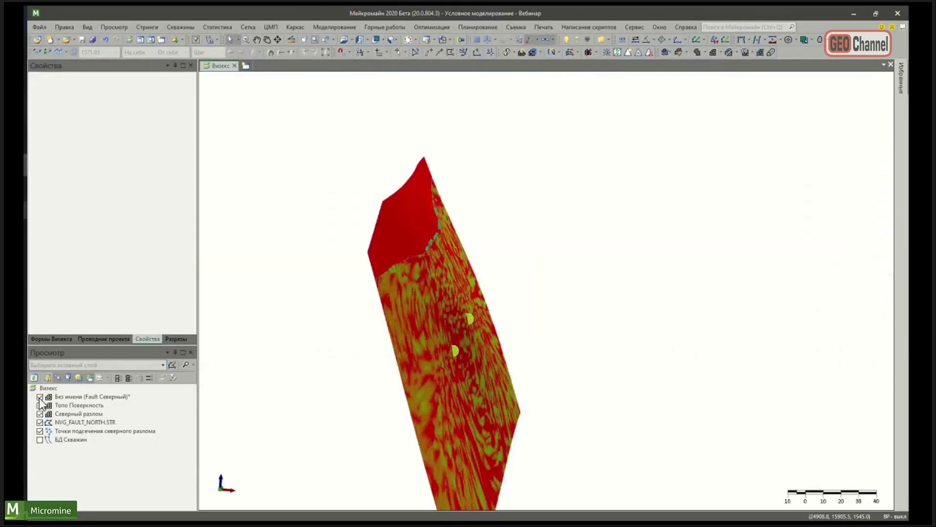
click(40, 397)
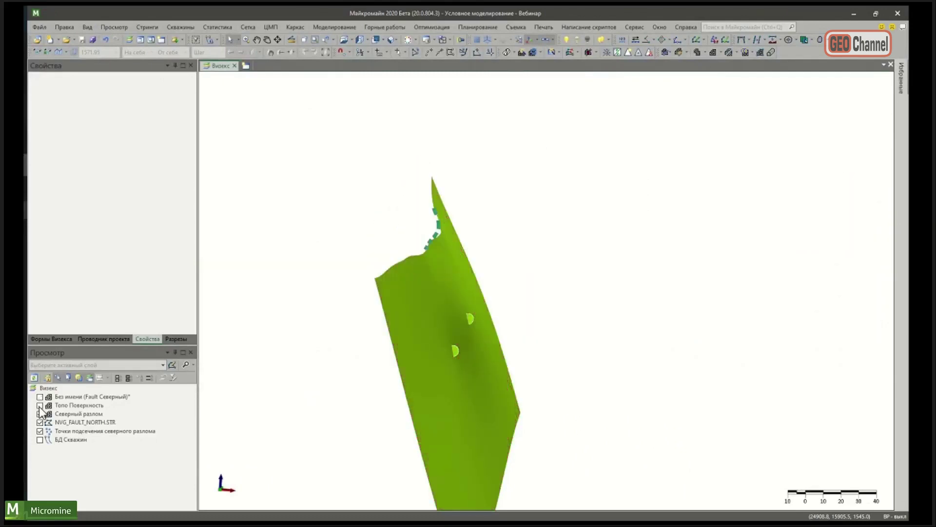
click(40, 405)
drag(477, 293, 424, 265)
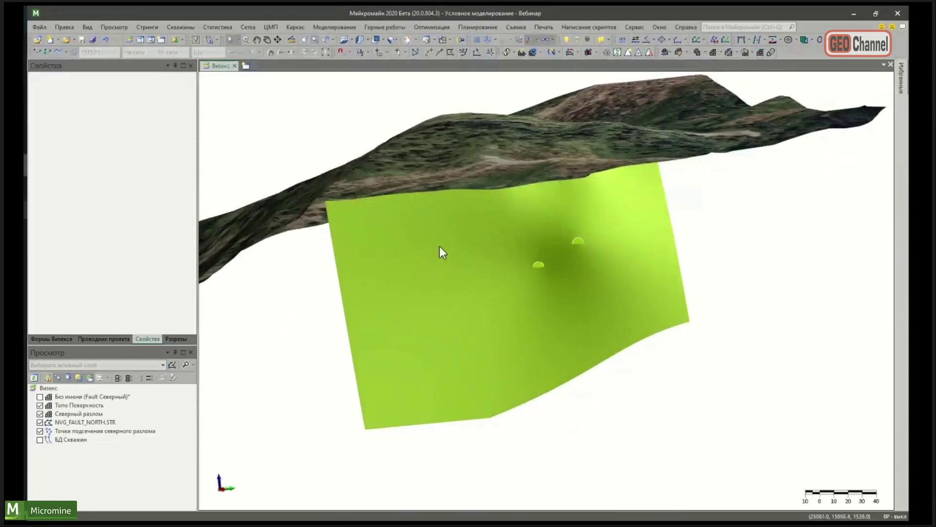
mouse_move(408, 255)
scroll(368, 272, down, 2)
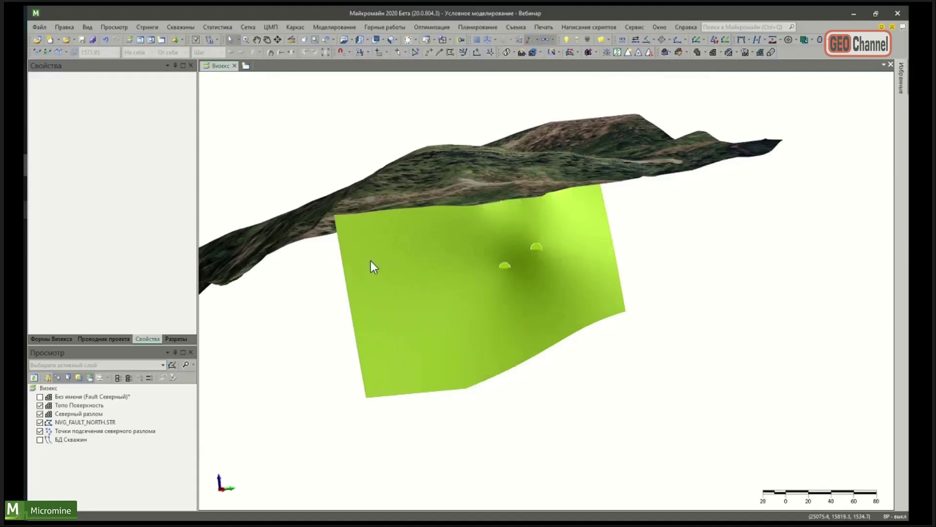
middle_drag(401, 243, 554, 286)
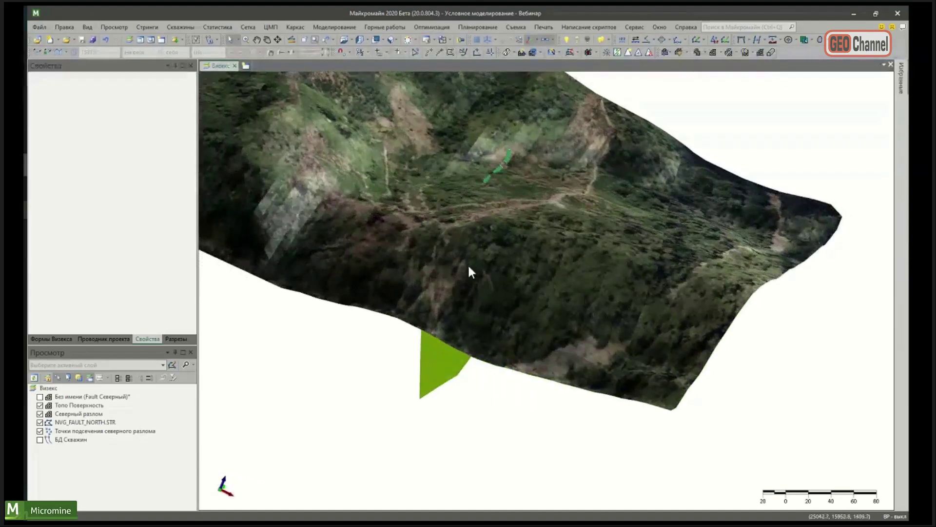
Step: Look through the saved Vizex display forms and examine the Северный разлом wireframe beneath the Топо Поверхность terrain in plan and 3D
key(p)
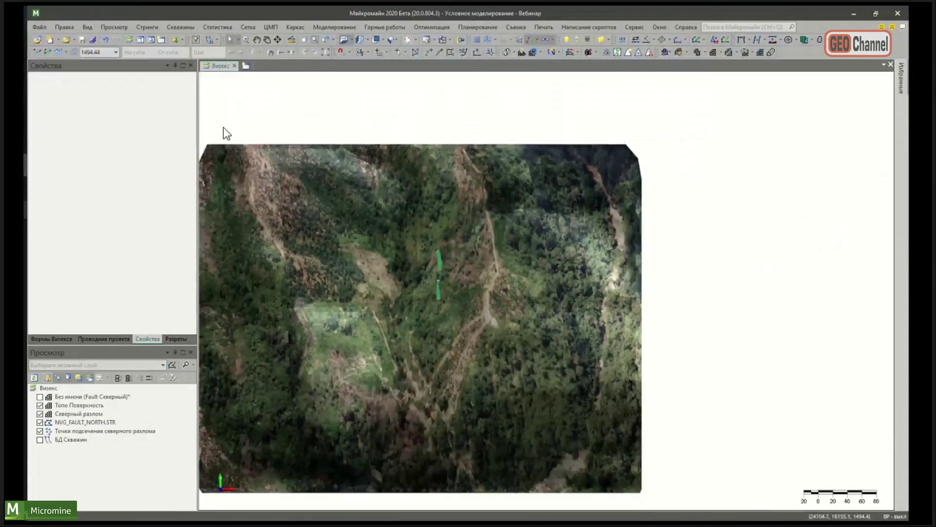
click(50, 338)
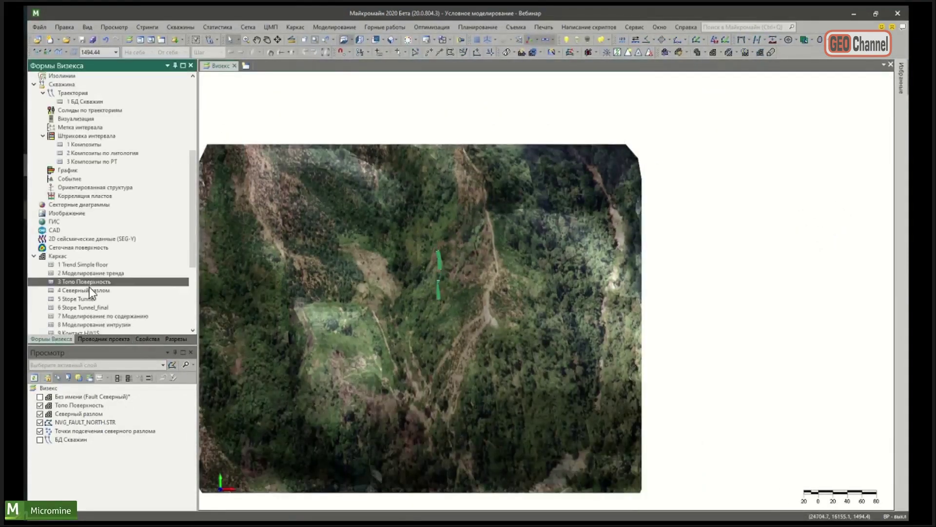
scroll(88, 284, down, 2)
scroll(86, 280, down, 1)
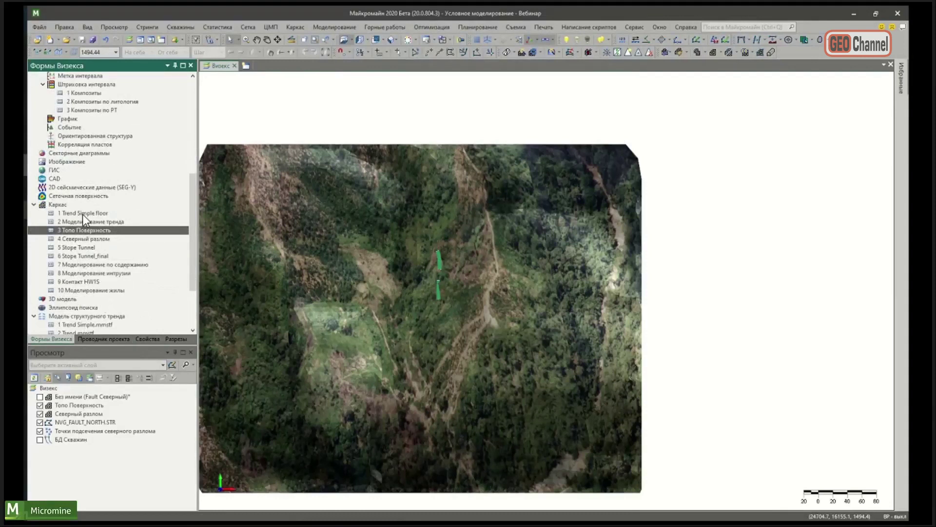
scroll(83, 215, up, 7)
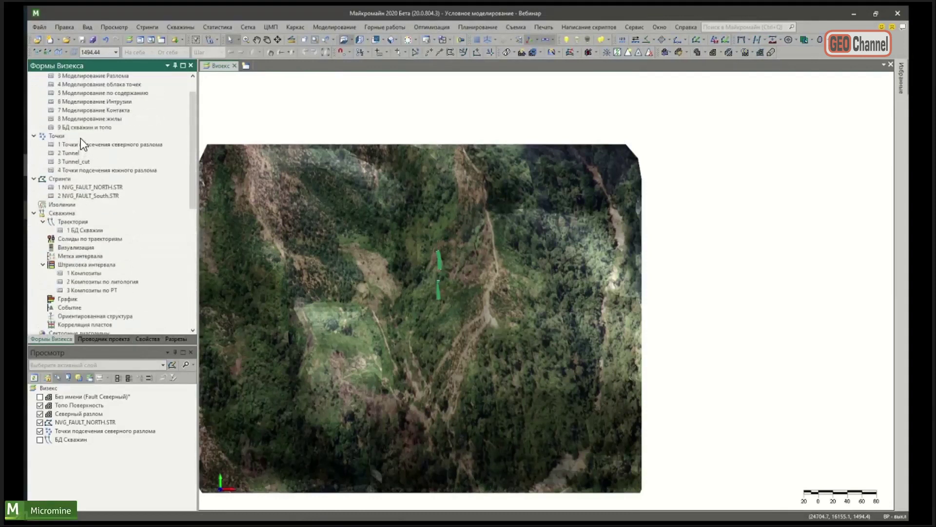
middle_drag(443, 318, 515, 274)
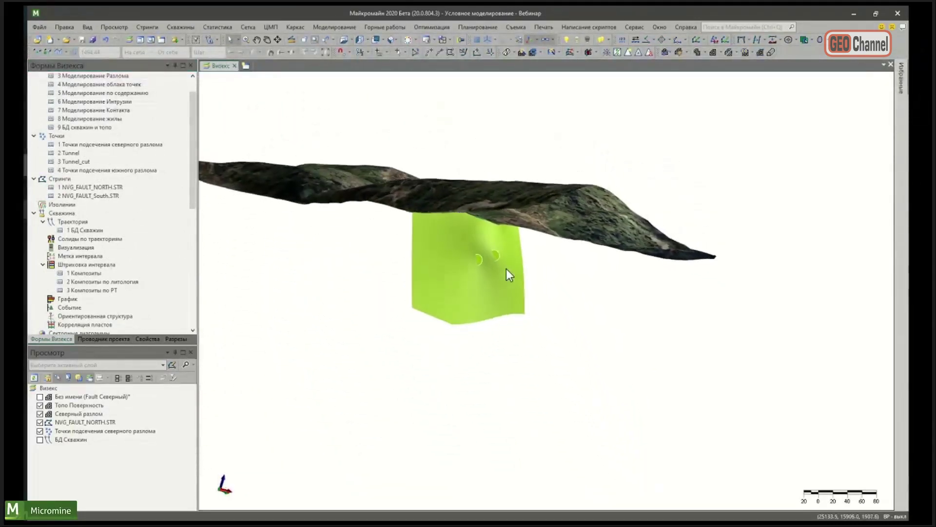
middle_drag(506, 269, 441, 253)
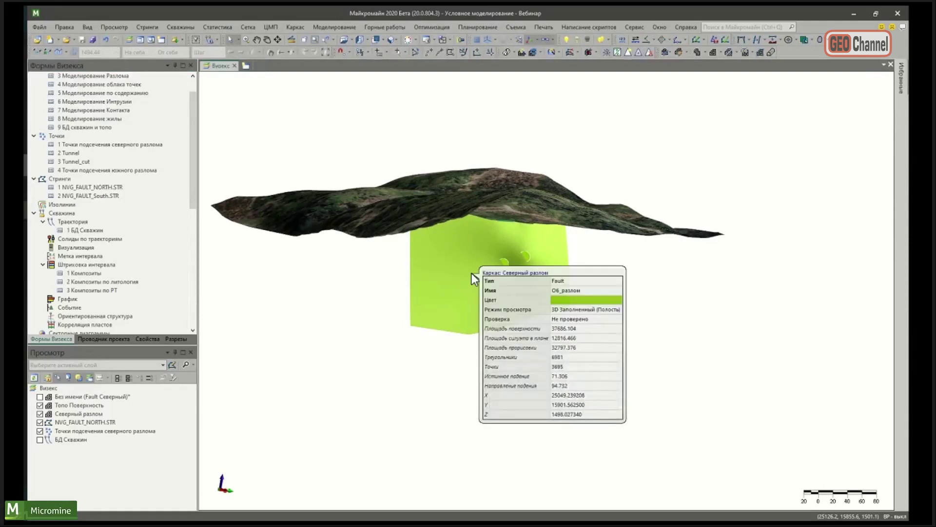
scroll(437, 251, up, 3)
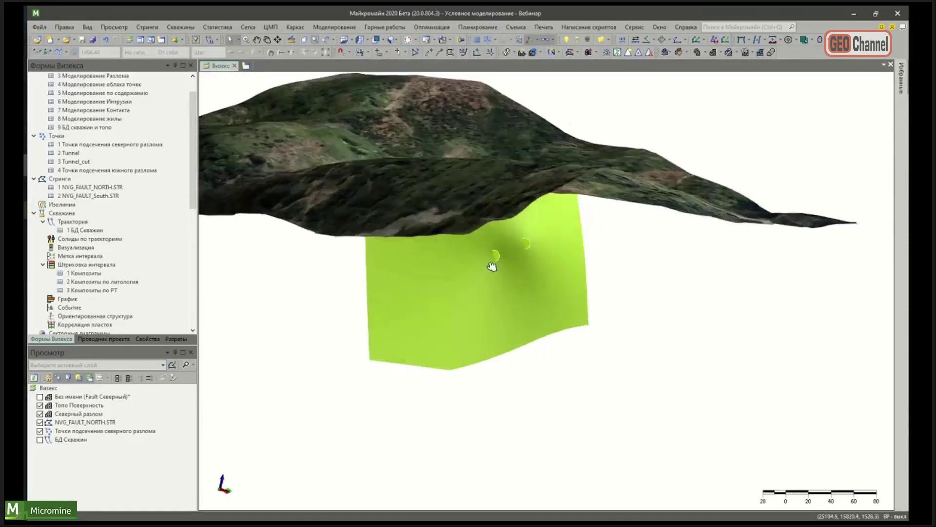
key(p)
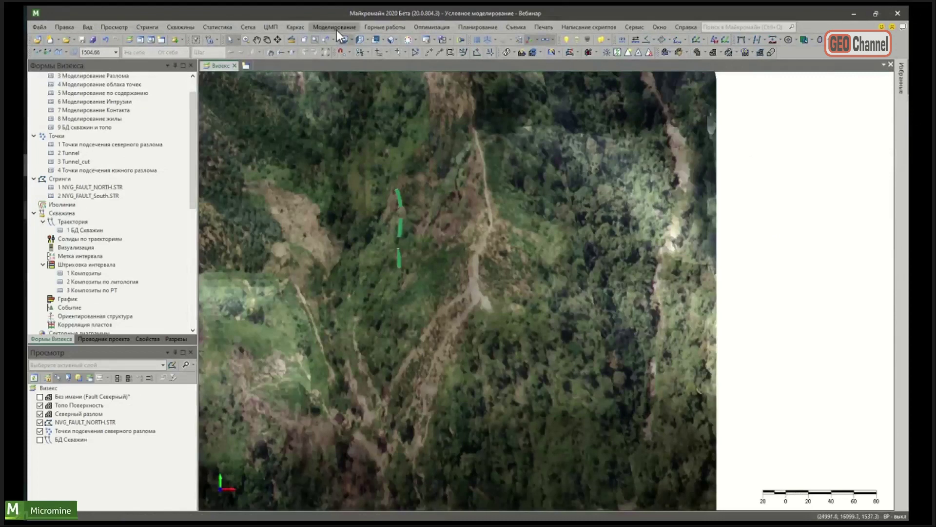
Step: Open grade-based conditional modelling with the saved По содержанию form, review its numeric exclusions, and close it without running
click(336, 30)
mouse_move(356, 85)
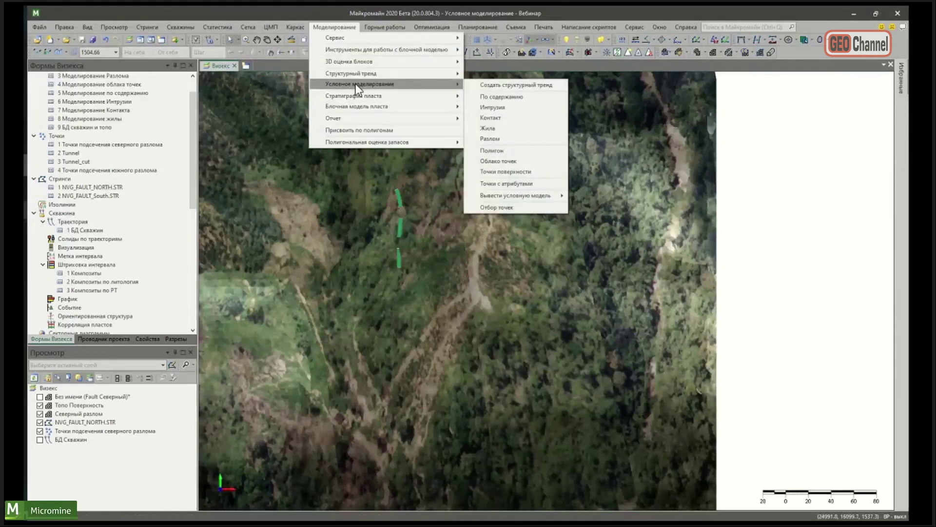
click(536, 99)
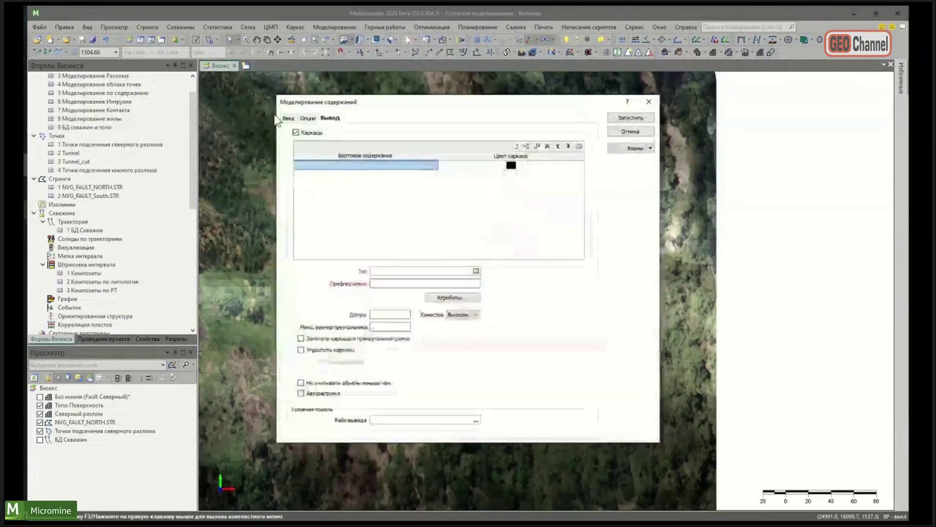
click(288, 118)
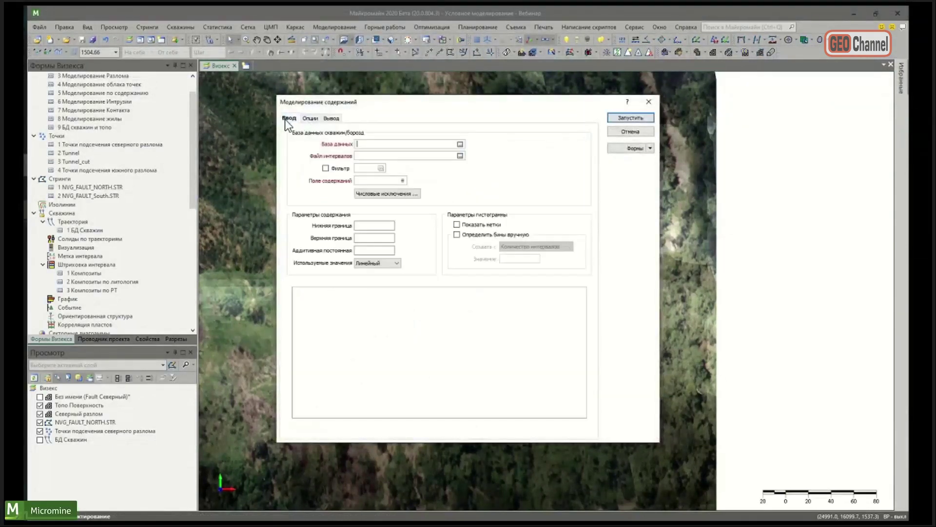
click(631, 149)
double_click(97, 84)
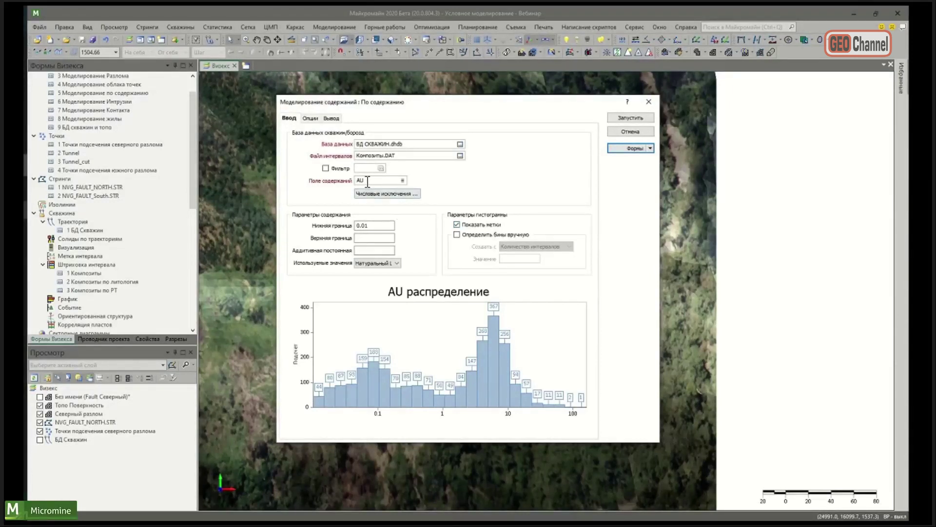
click(400, 195)
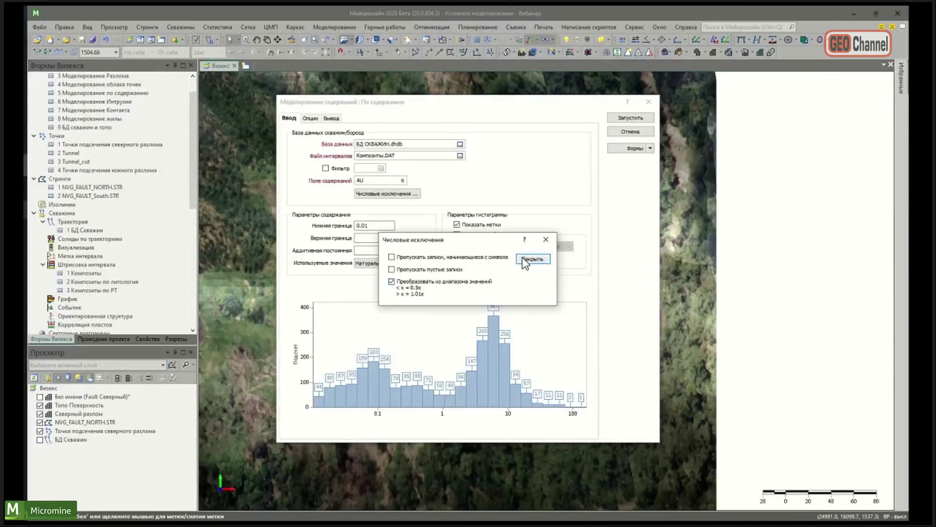
click(544, 261)
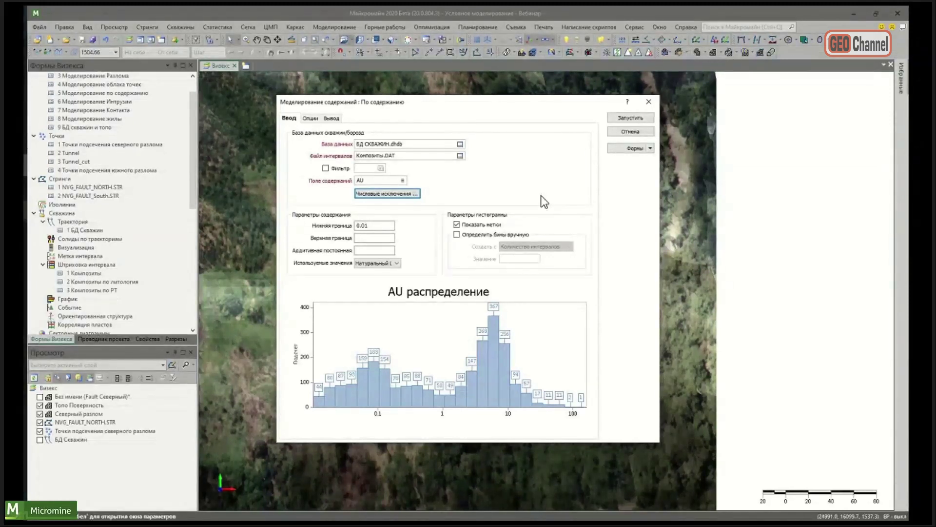
click(649, 101)
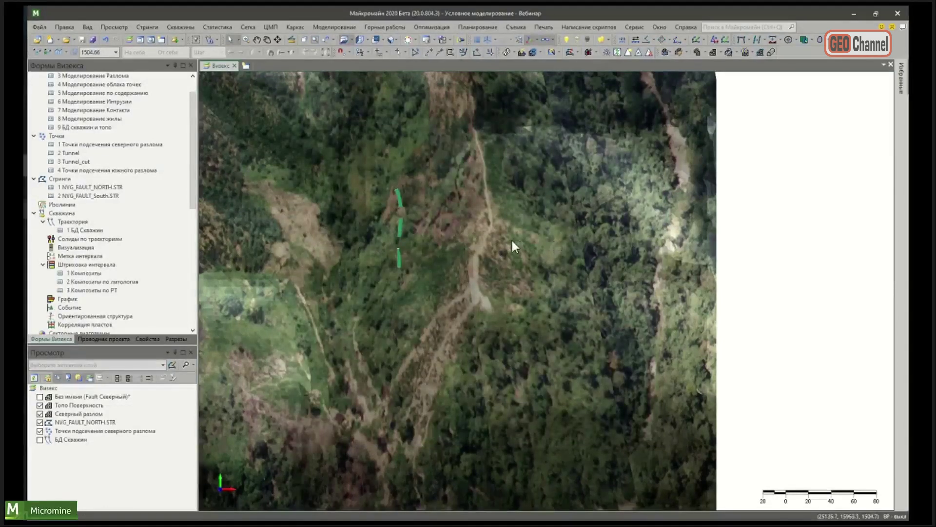
Step: Open the tool for generating coordinates along drillholes, examine its option for inserting missing intervals, and close it
click(187, 28)
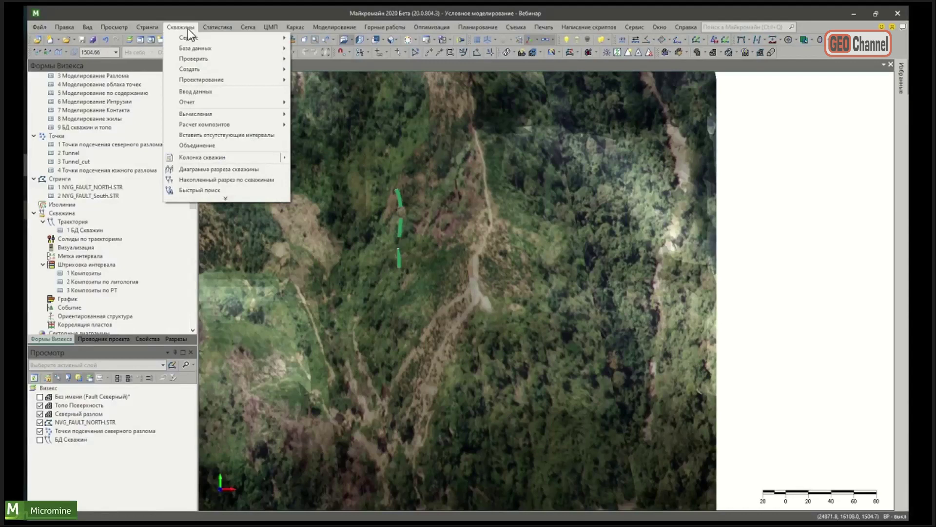
mouse_move(192, 69)
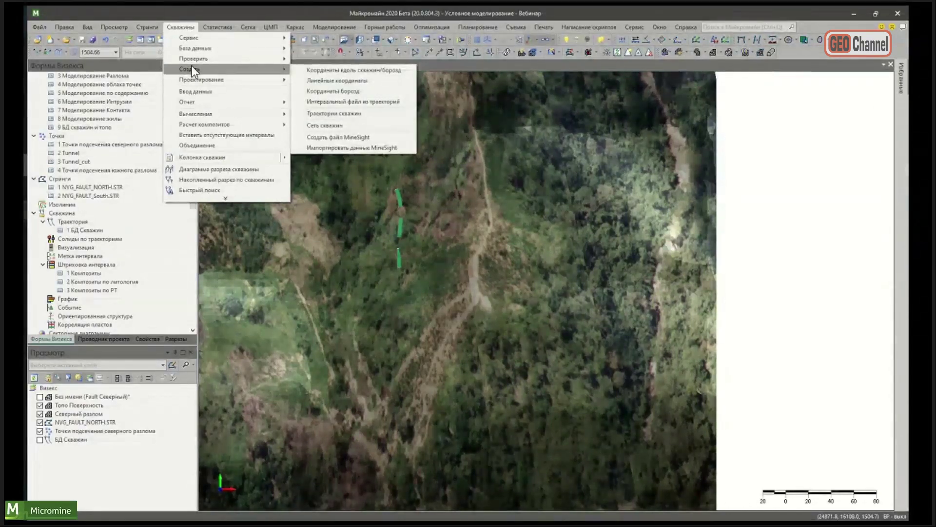
mouse_move(221, 113)
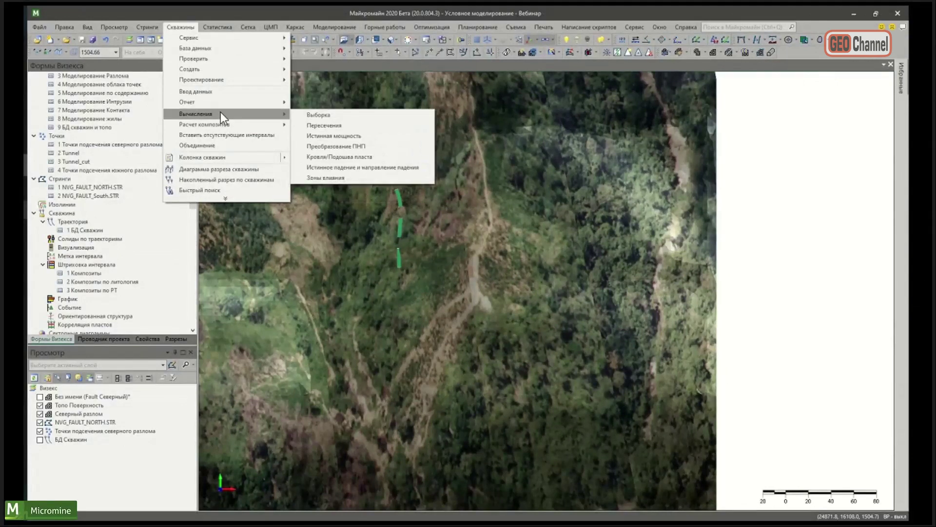
mouse_move(239, 68)
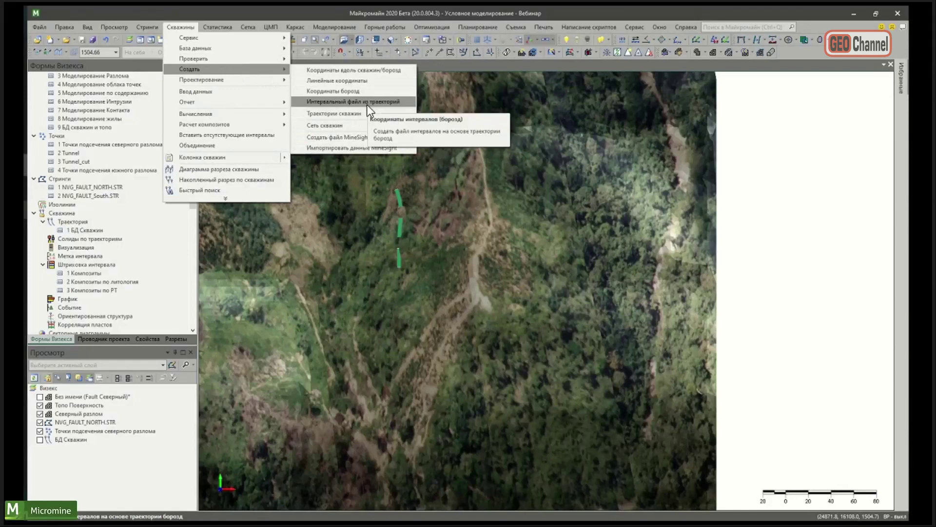
click(378, 71)
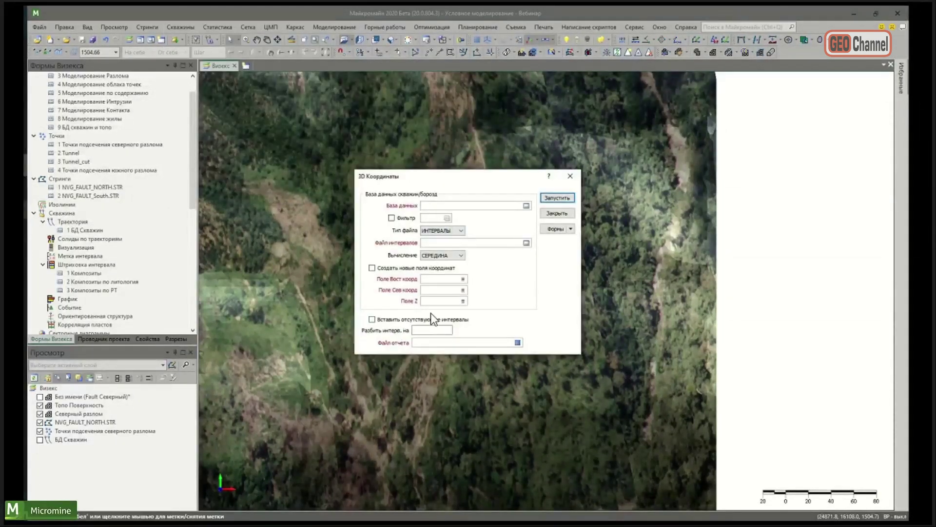
click(403, 320)
click(570, 177)
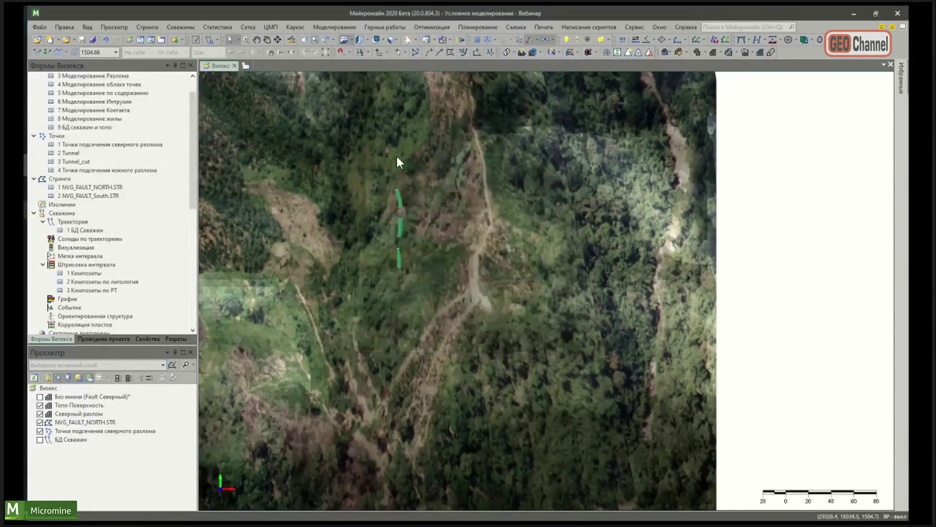
Step: Start grade-based conditional modelling again and load the saved По содержанию form
click(336, 27)
mouse_move(379, 84)
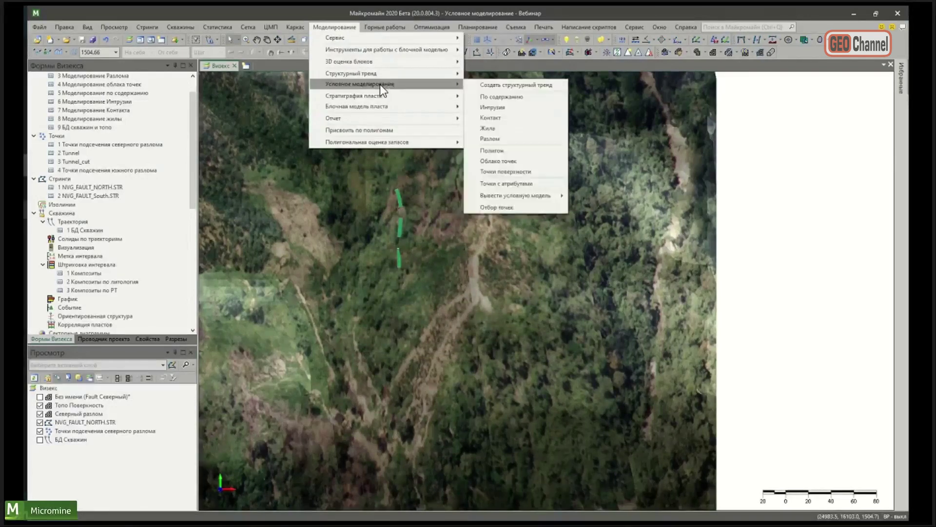
click(527, 97)
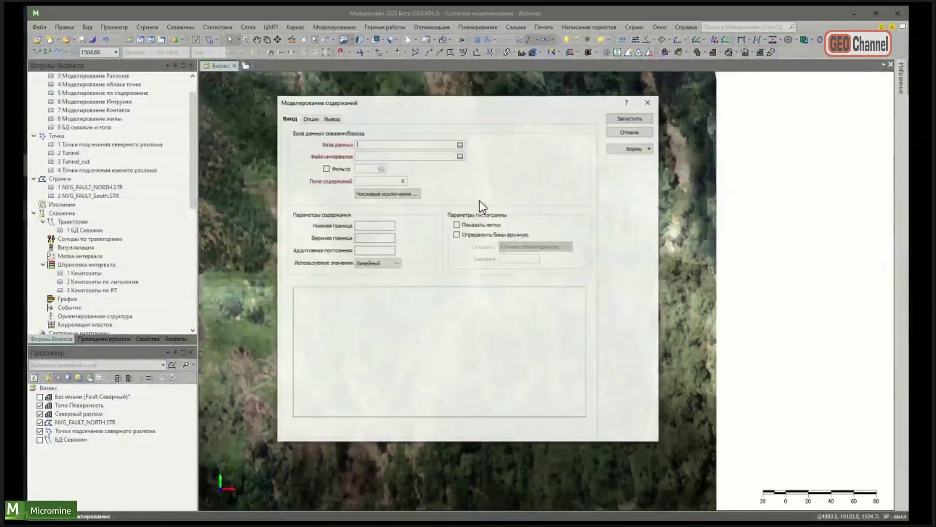
click(630, 148)
click(133, 82)
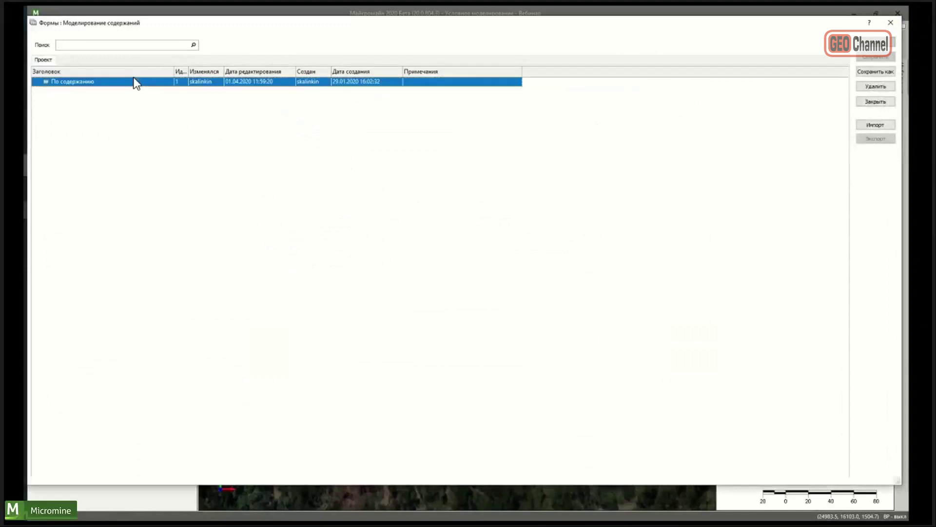
double_click(132, 85)
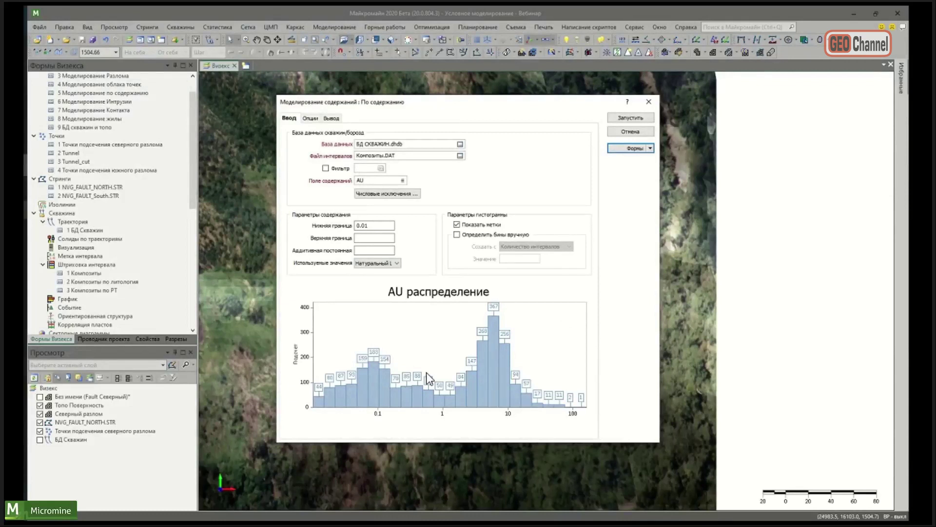
Step: Review the modelling options, focusing on the points per sphere and inner proportion parameters of the domain partitioning
click(309, 119)
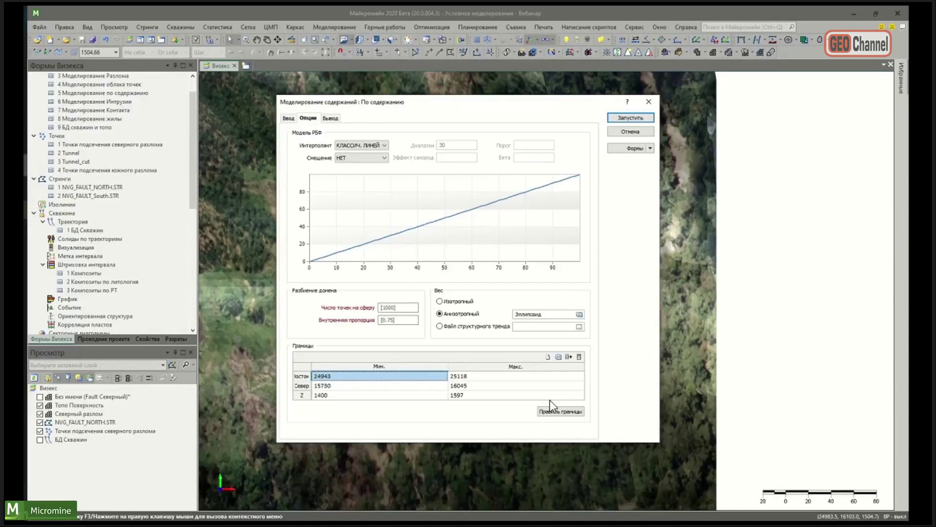
click(414, 307)
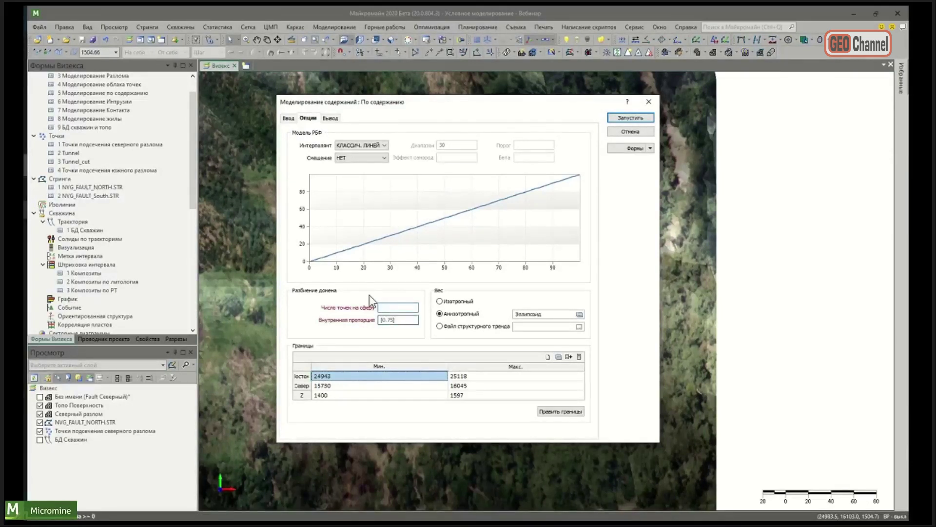
click(401, 320)
click(407, 308)
click(396, 320)
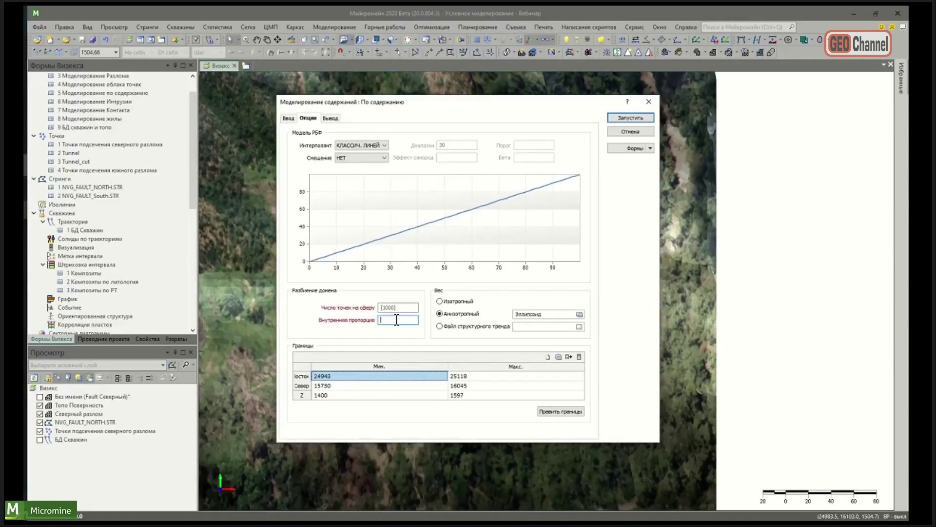
key(shift+Tab)
key(Tab)
key(shift+Tab)
Step: Try the isotropic and structural trend file weighting options and return the weighting to anisotropic
click(439, 301)
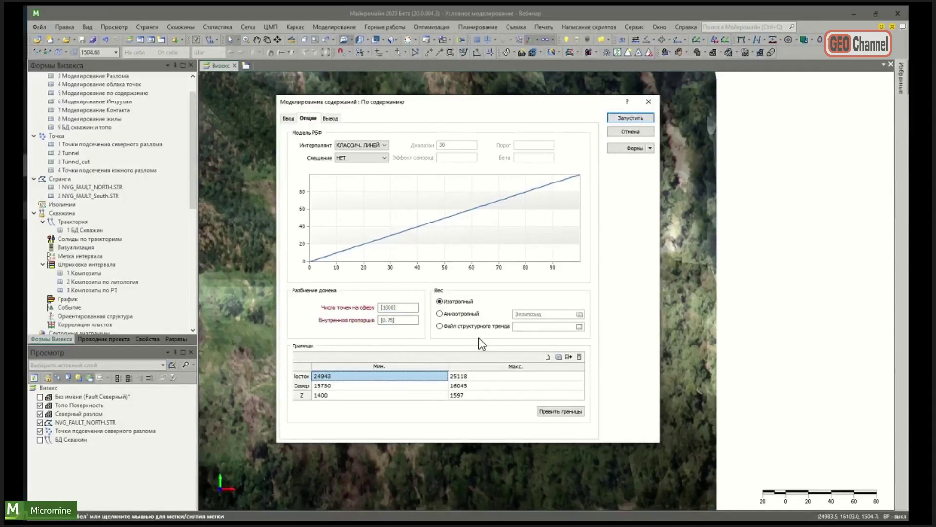
click(470, 314)
click(465, 326)
click(448, 314)
Step: Add cut-off grades of 3, 5 and 10 to the list of output wireframes
click(330, 118)
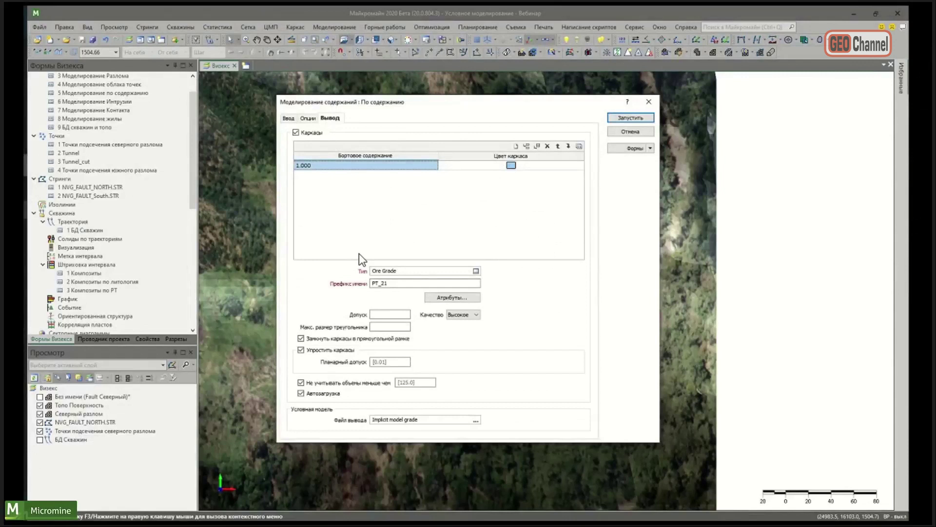
click(355, 179)
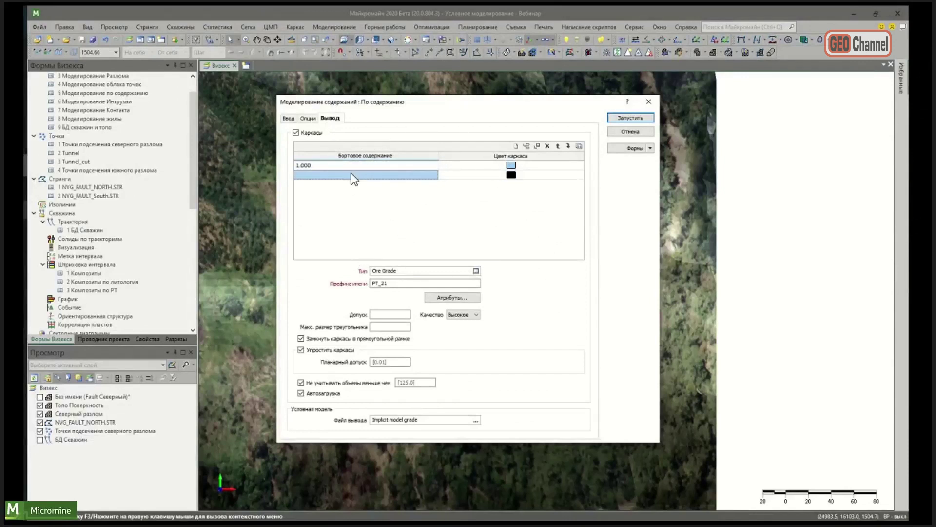
text(3)
key(Return)
text(5)
key(Return)
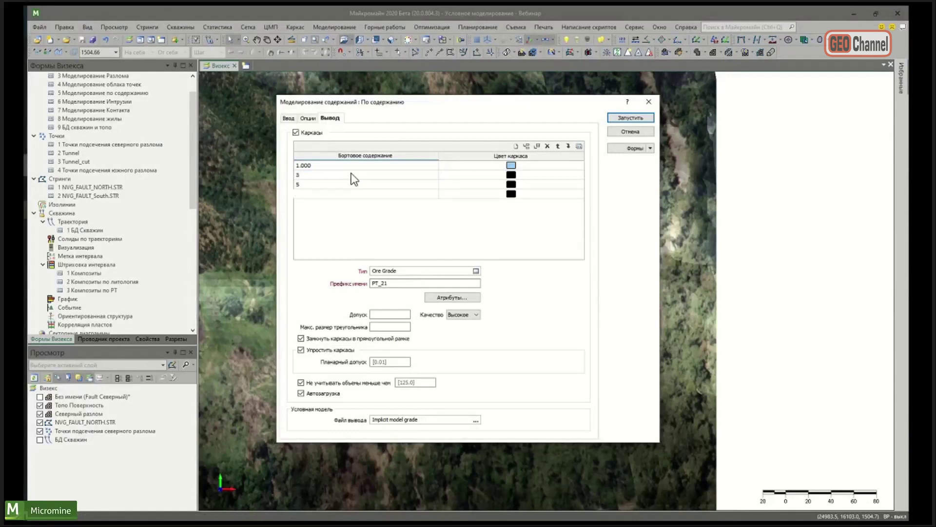
text(10)
click(323, 175)
click(315, 185)
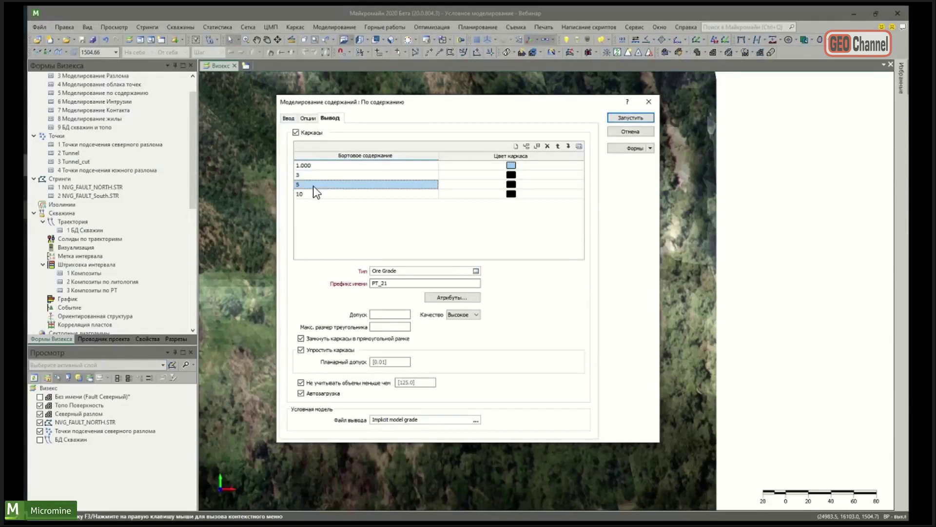
click(310, 193)
Step: Colour the output wireframes blue for cut-off grade 3, yellow for 5 and red for 10
click(516, 176)
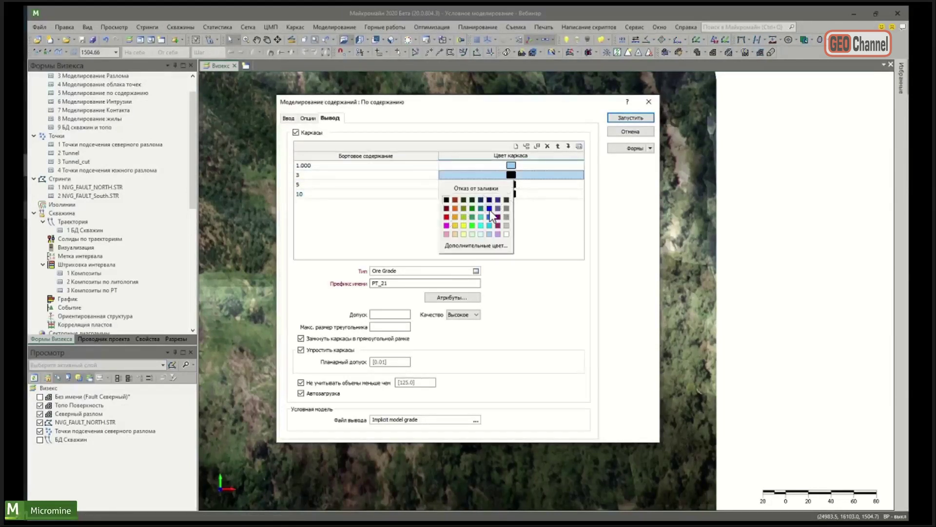
click(490, 210)
click(512, 184)
click(456, 234)
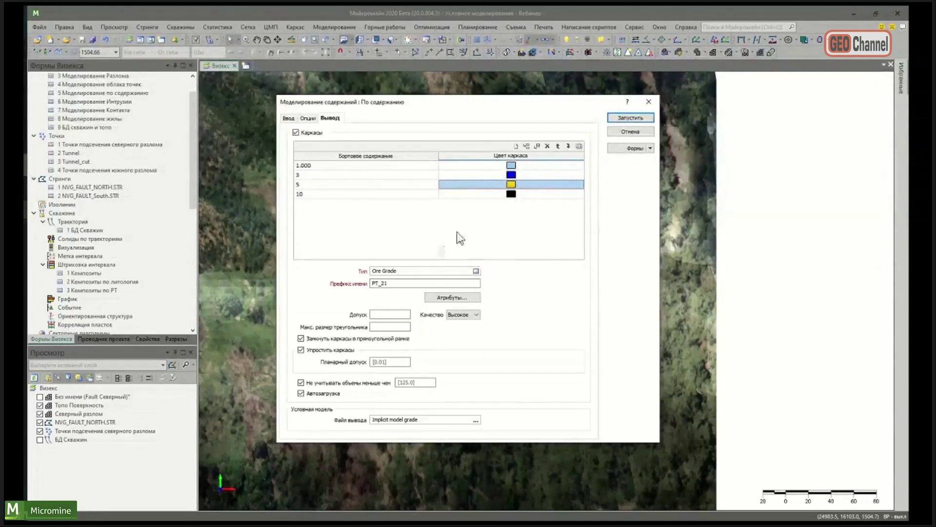
click(511, 193)
click(447, 235)
Step: Set the wireframe name prefix to PT_, run the grade modelling and close the form when it finishes
click(392, 281)
key(BackSpace)
key(BackSpace)
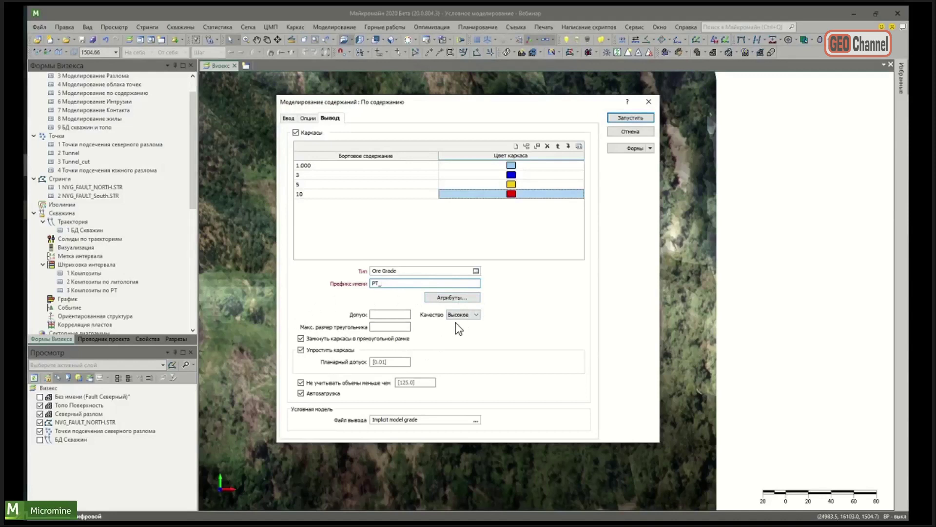
click(335, 340)
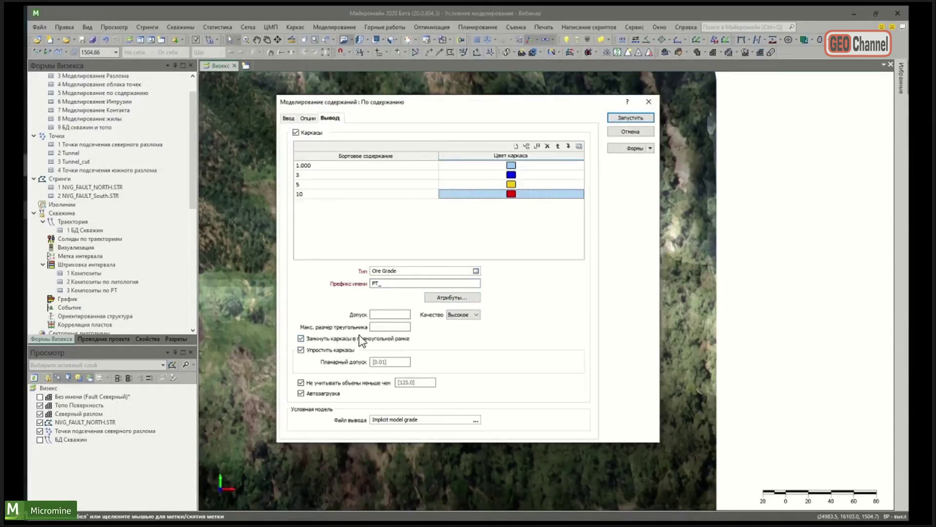
click(418, 383)
click(386, 327)
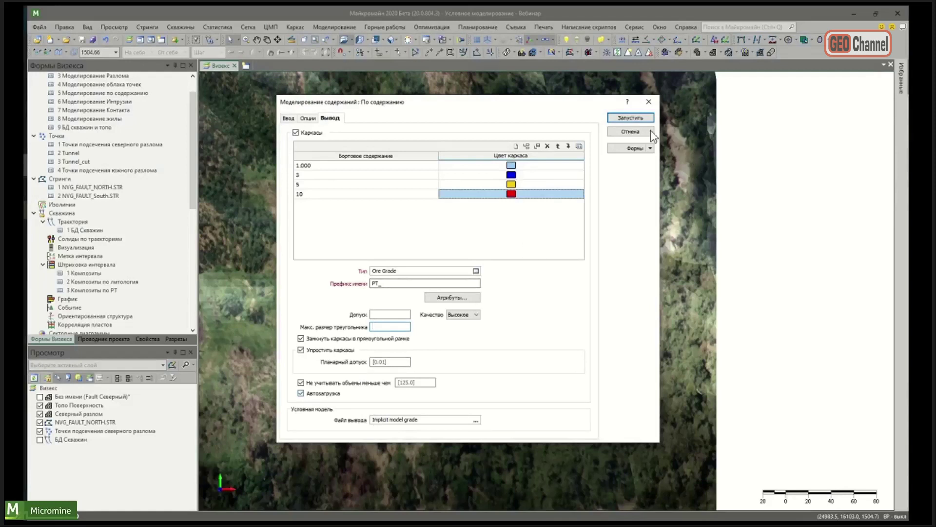
click(634, 119)
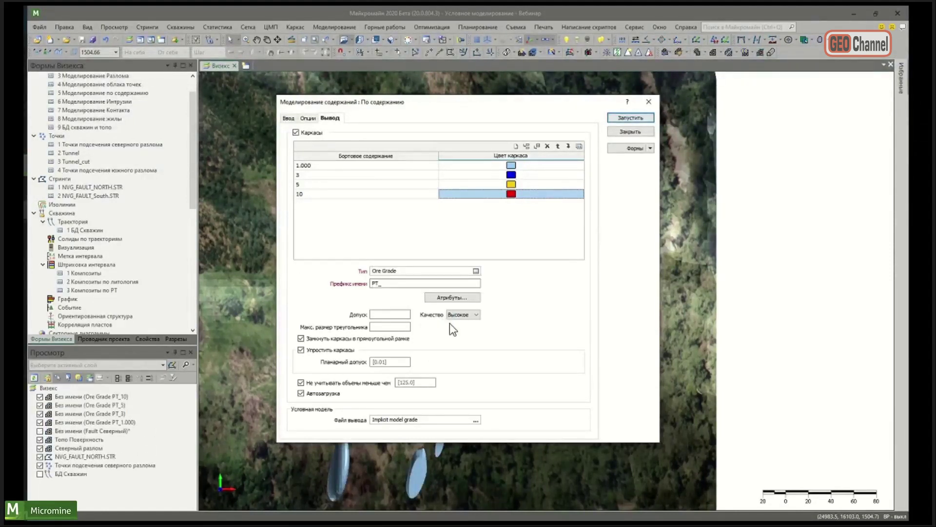
click(650, 103)
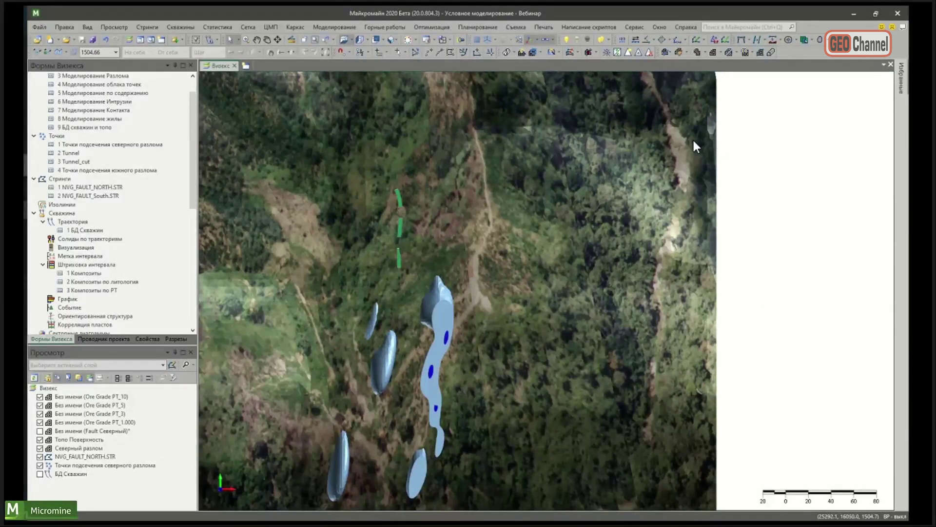
Step: Hide the topography surface, northern fault, NVG_FAULT_NORTH.STR strings and fault intersection points, and display the drillhole database
click(694, 27)
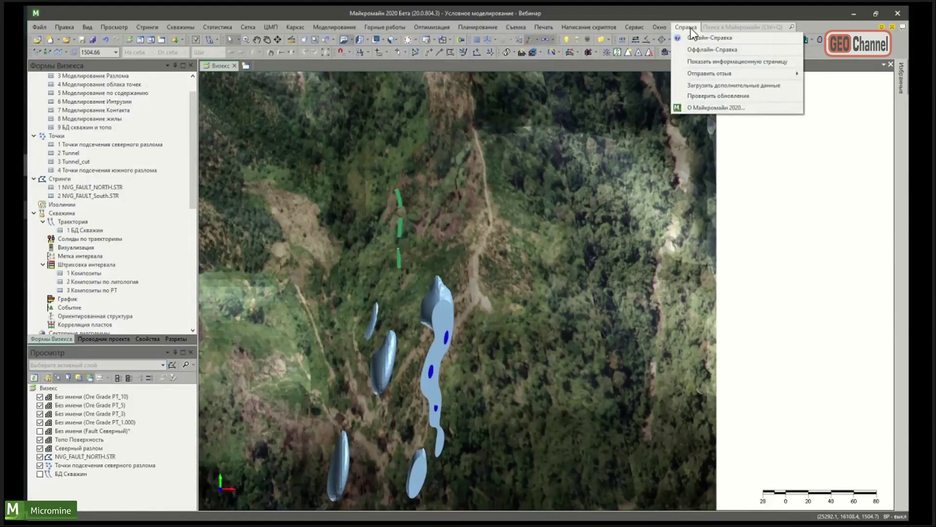
click(504, 225)
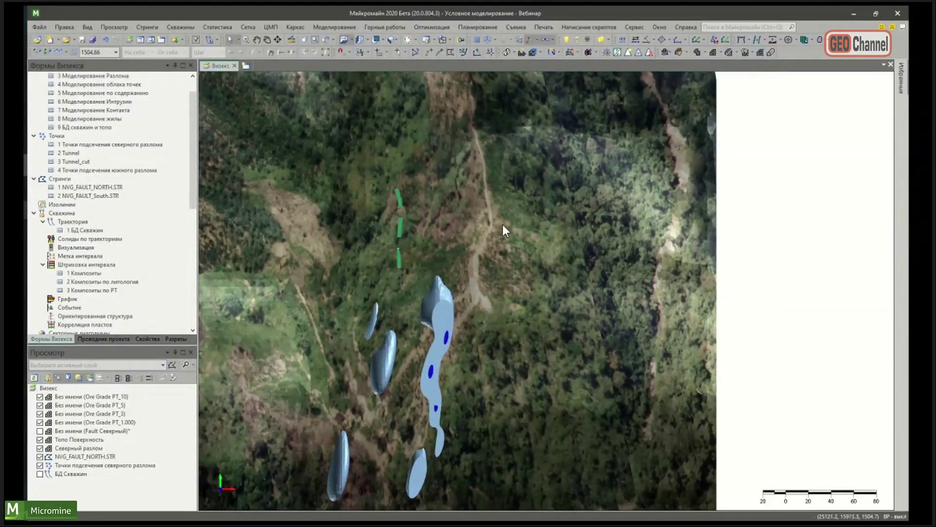
middle_drag(380, 234, 472, 231)
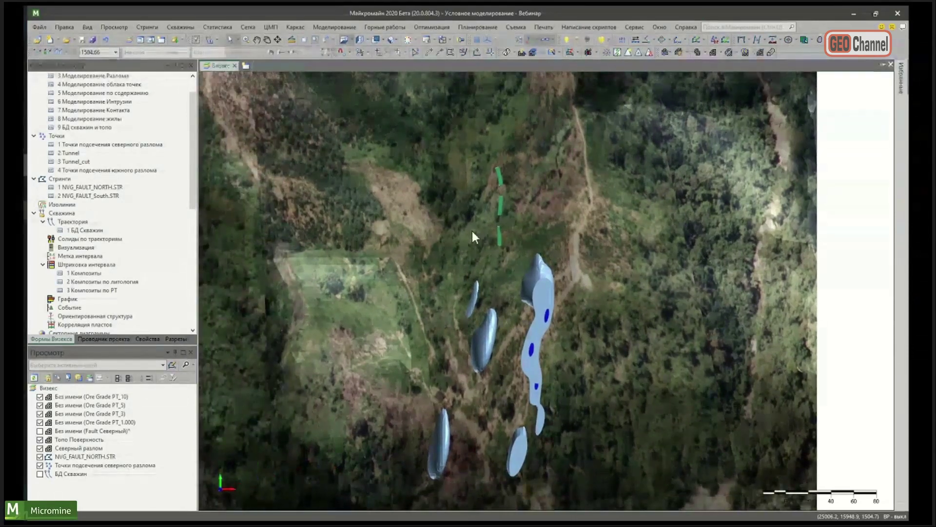
mouse_move(473, 232)
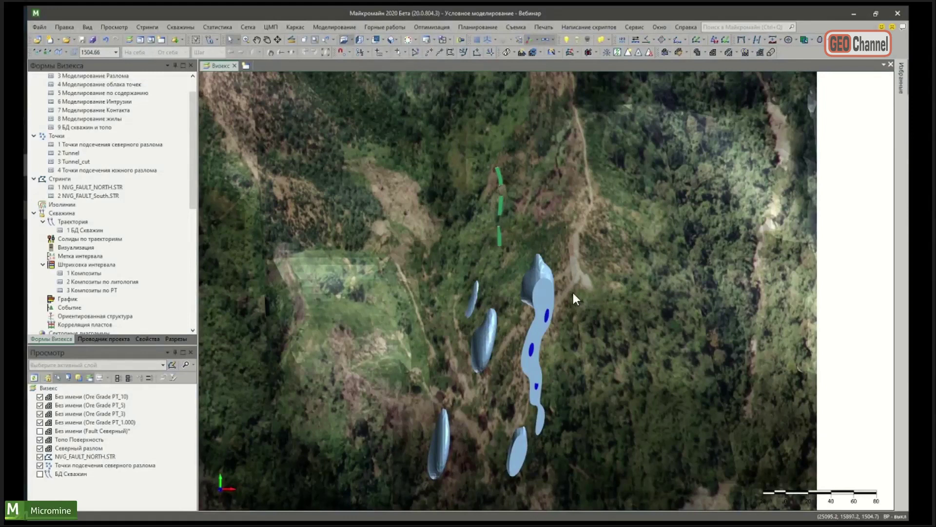
drag(505, 318, 475, 331)
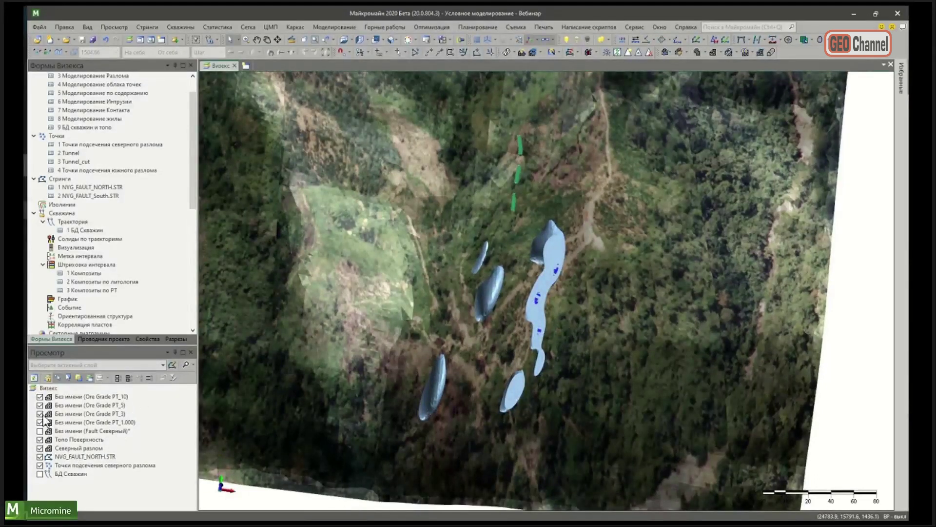
click(40, 440)
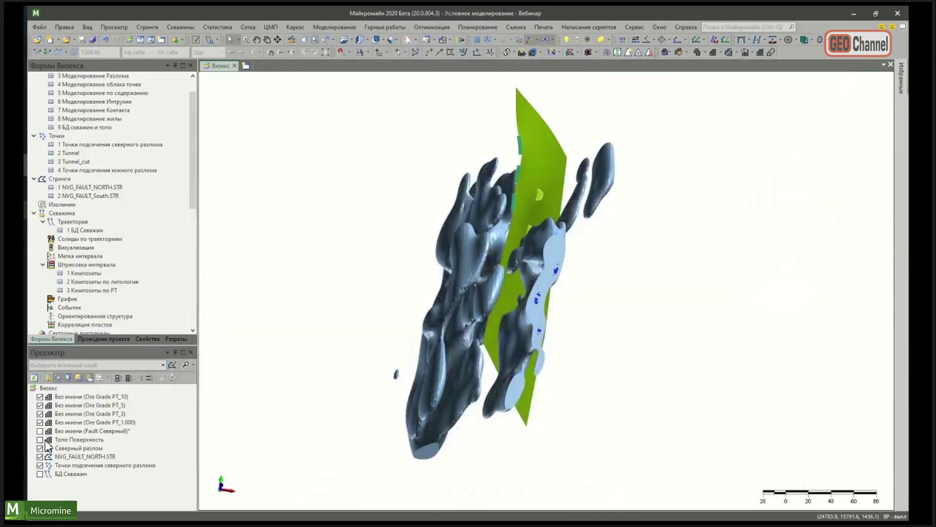
click(40, 448)
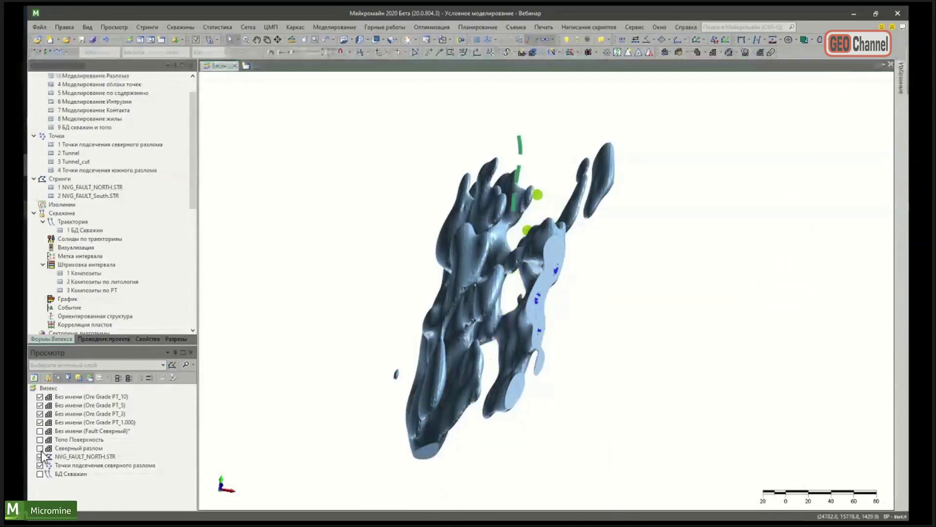
click(40, 457)
click(40, 465)
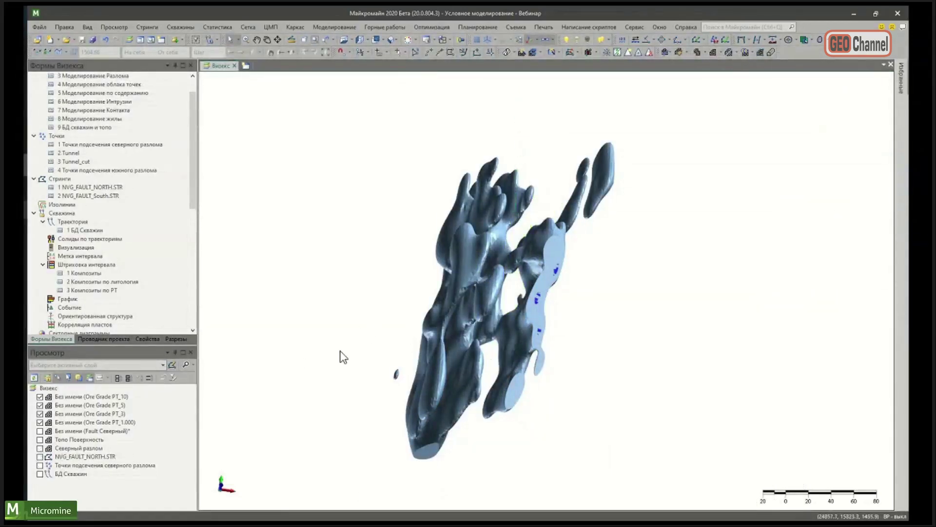
click(40, 473)
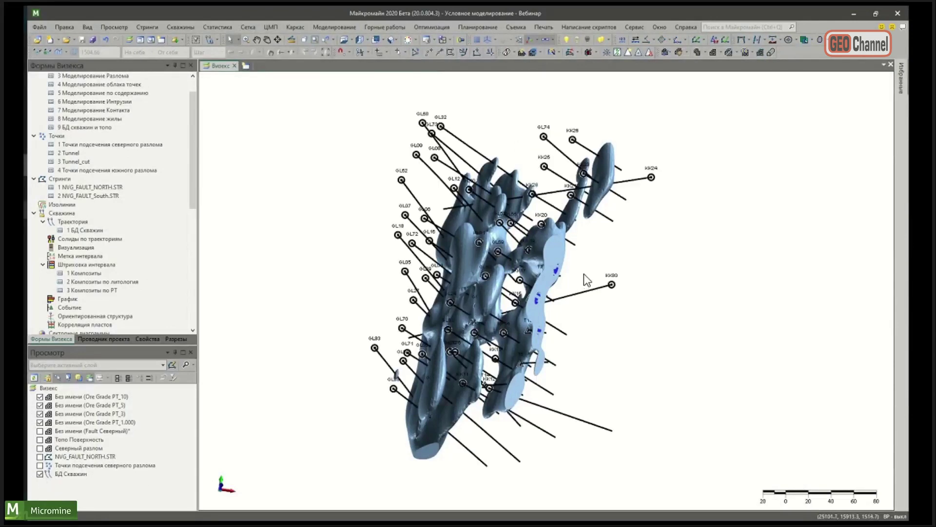
Step: Examine the grade shells against the drillholes, hiding the PT_1.000, PT_3 and PT_5 wireframes in turn until only PT_10 is shown
scroll(523, 281, up, 2)
drag(529, 317, 371, 333)
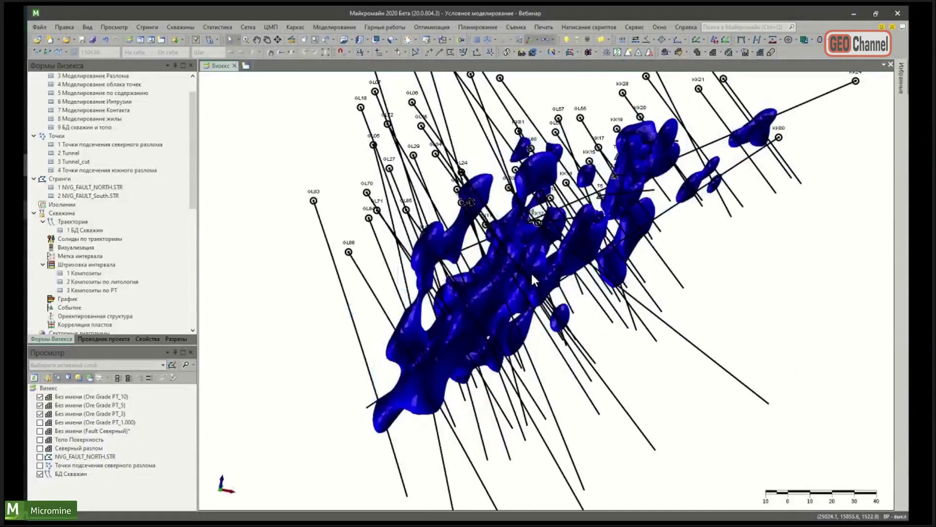
drag(561, 282, 347, 288)
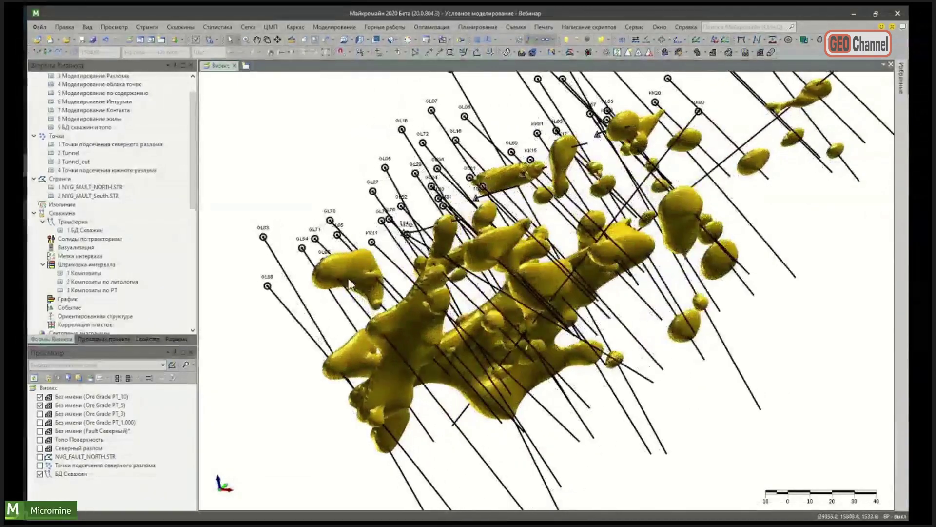
click(40, 405)
drag(537, 275, 525, 292)
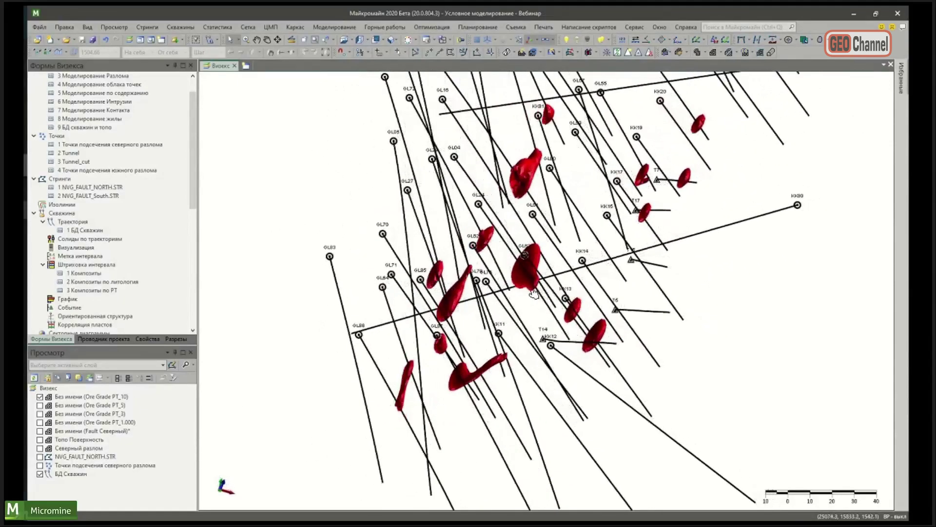
drag(617, 356, 567, 309)
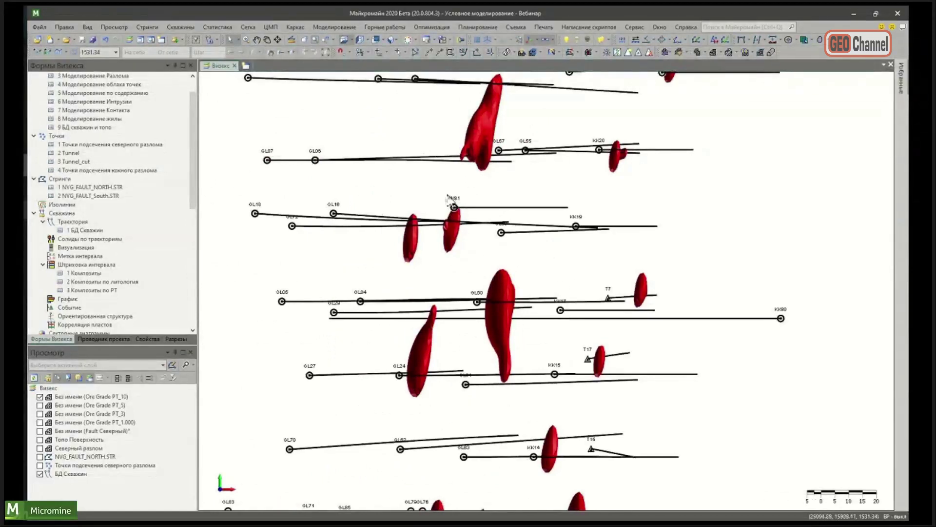
scroll(483, 256, down, 2)
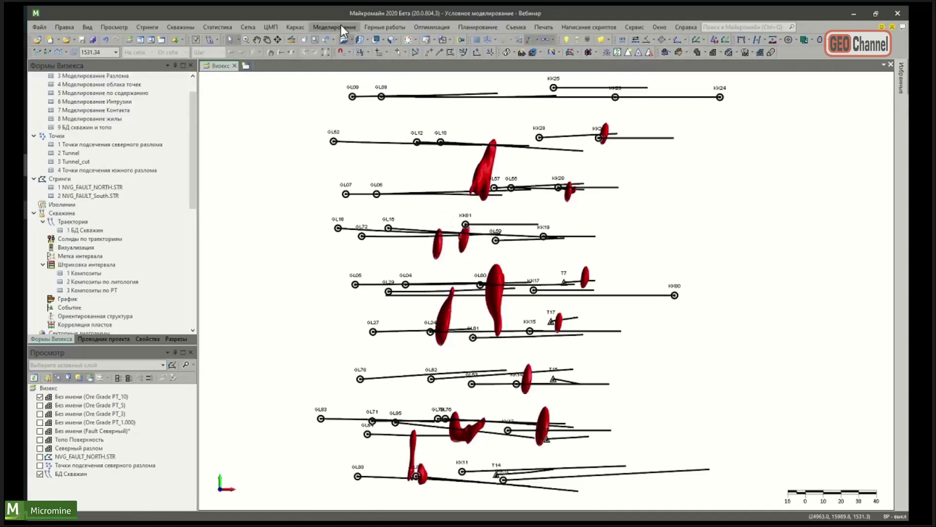
Step: Remove all layers from the display without saving the fault changes, and load the saved view 6 Моделирование Интрузии
drag(68, 473, 72, 420)
shift+click(73, 398)
key(Delete)
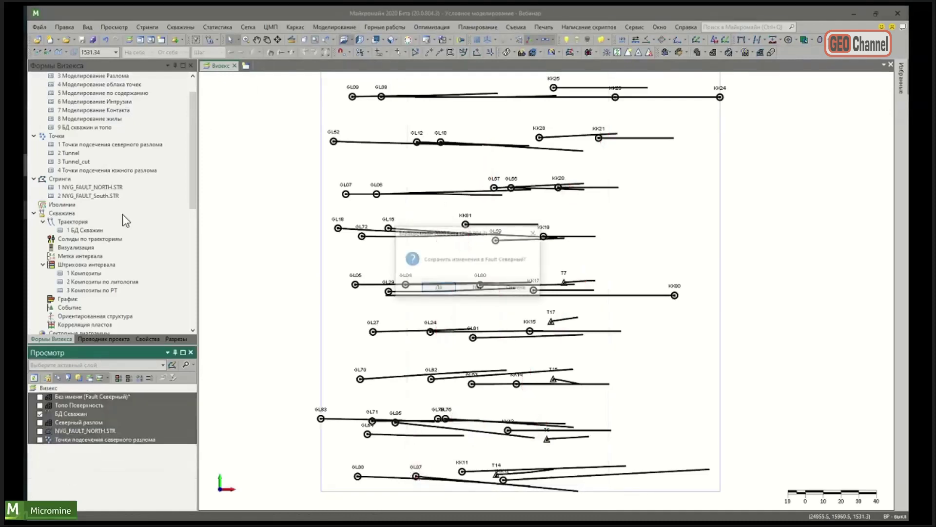
click(484, 287)
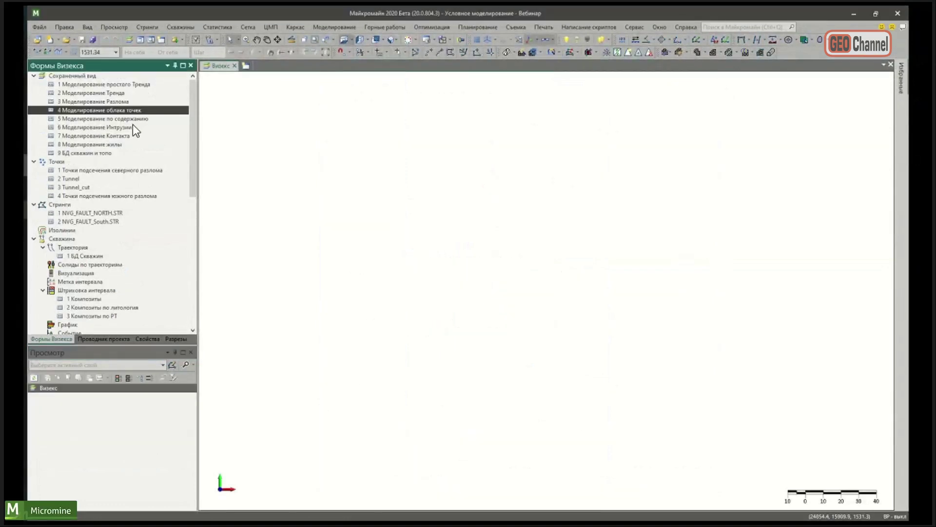
double_click(122, 128)
drag(451, 270, 401, 295)
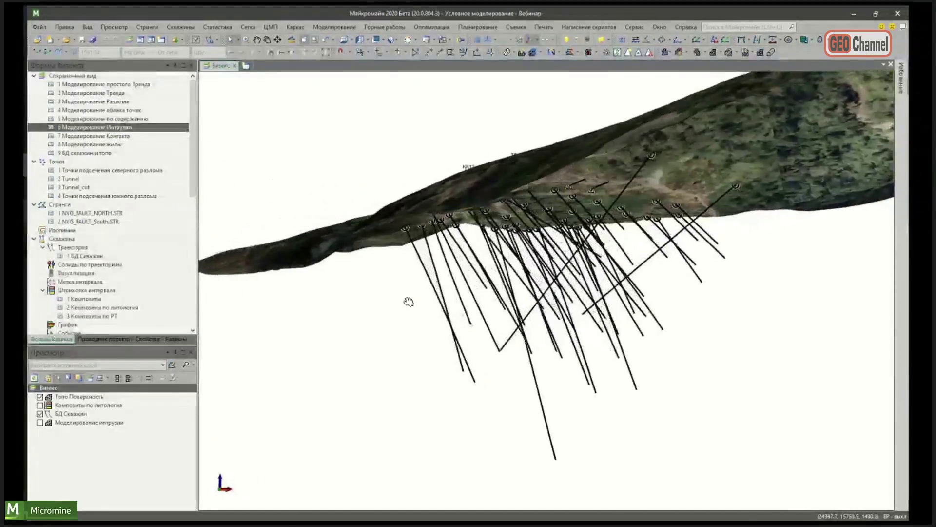
click(328, 29)
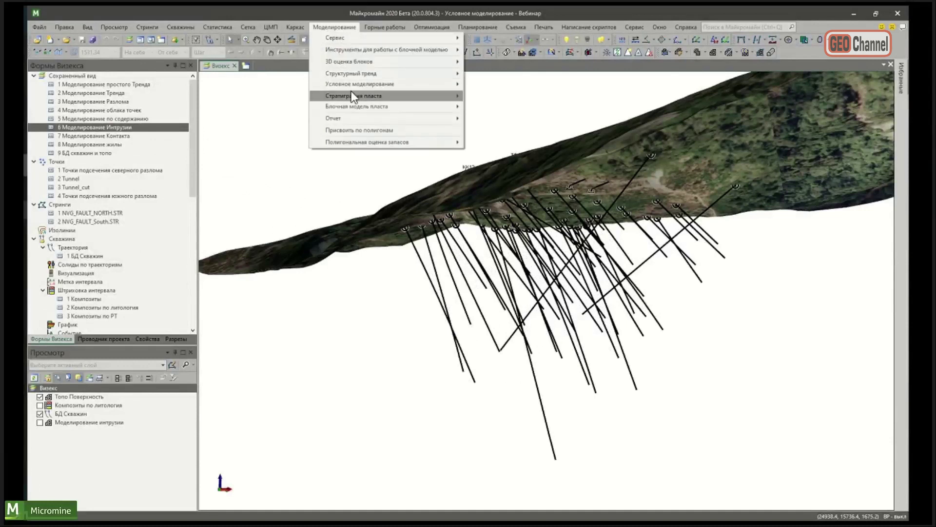
mouse_move(359, 84)
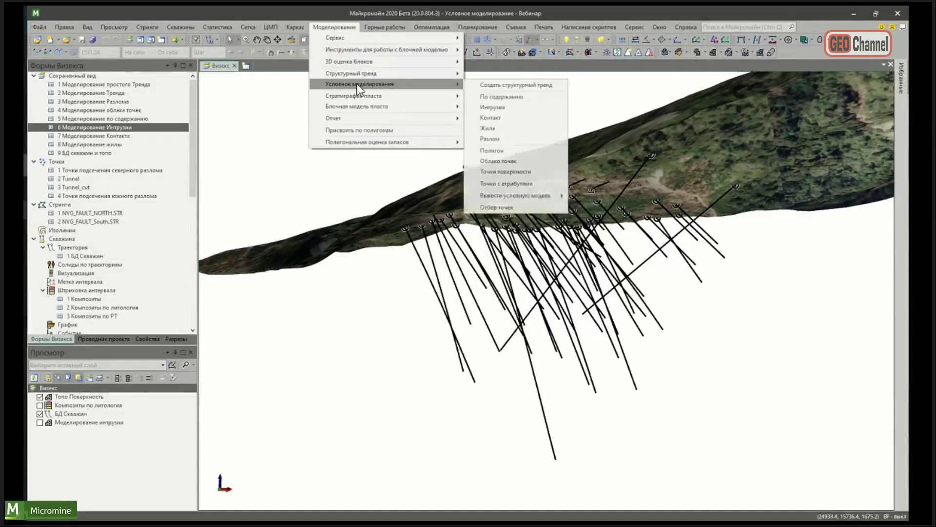
click(522, 116)
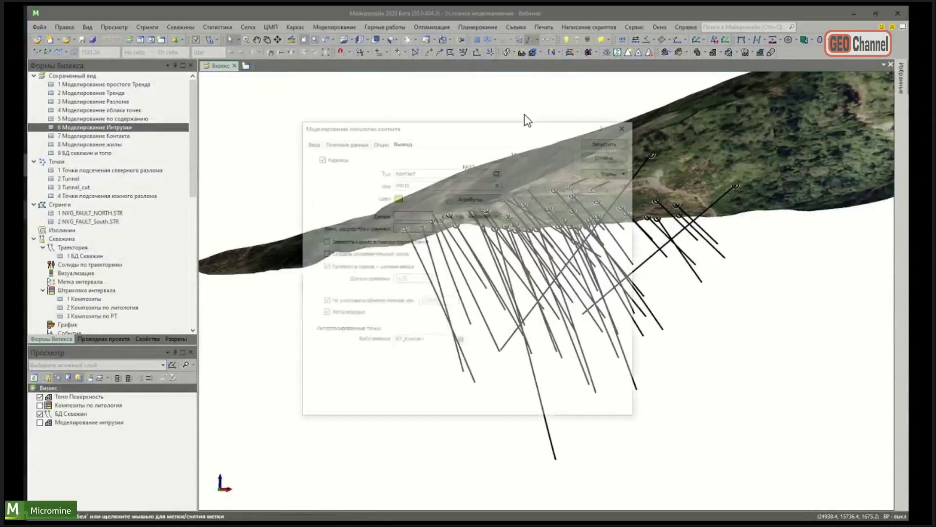
click(627, 125)
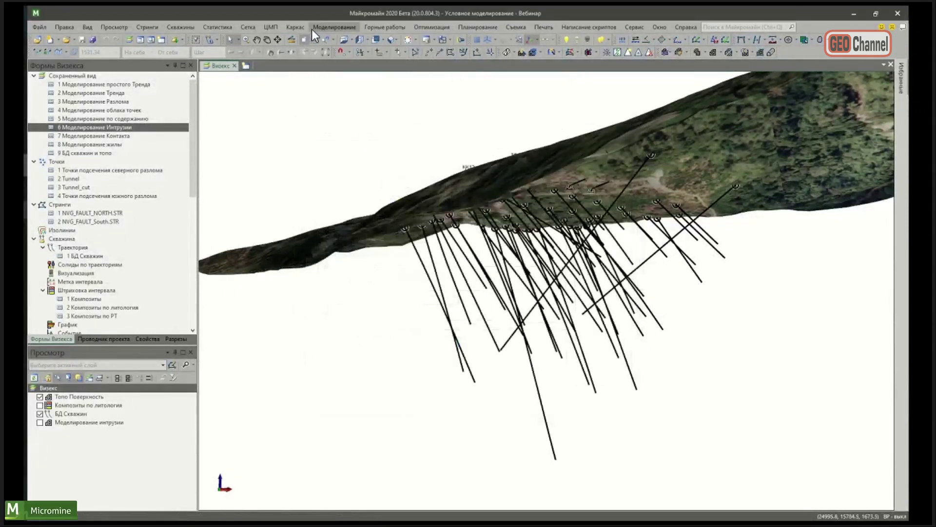
Step: Start conditional intrusion modelling and review its input, including the LITH field and the included and excluded lithology codes
click(335, 27)
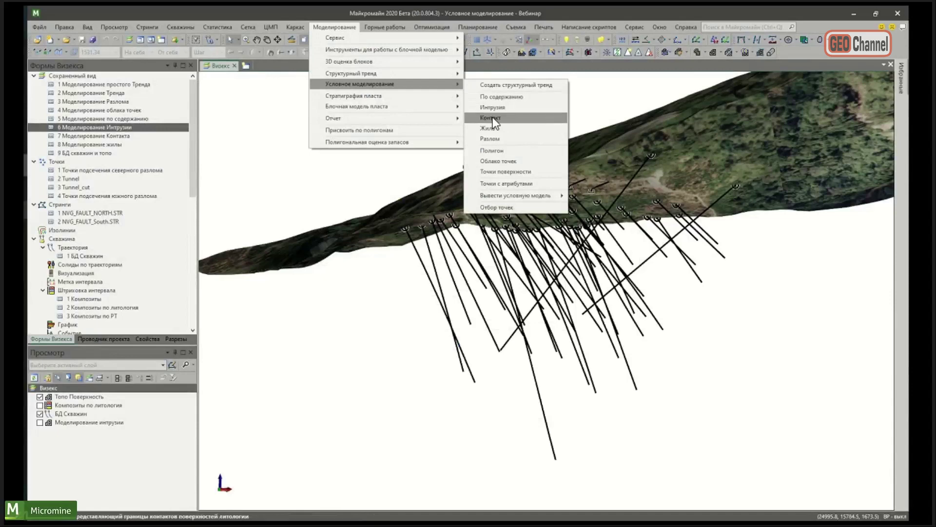
click(493, 119)
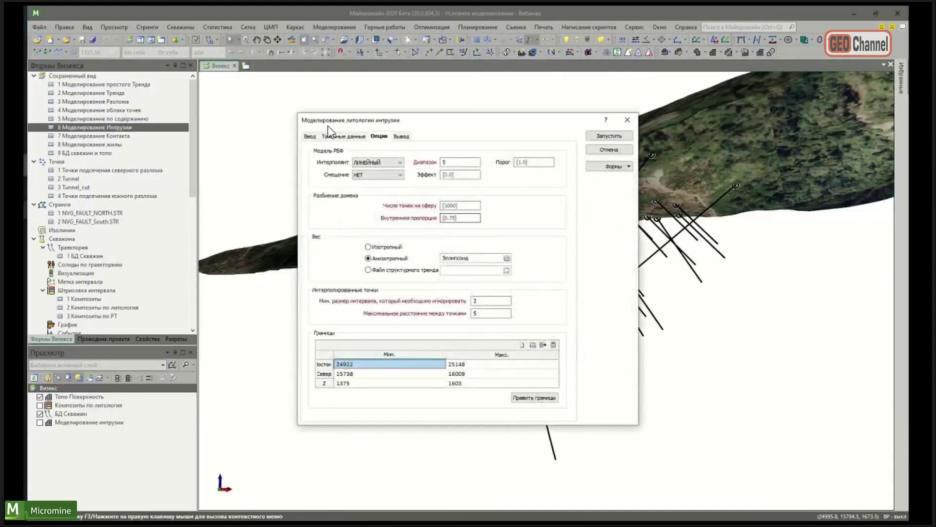
click(312, 136)
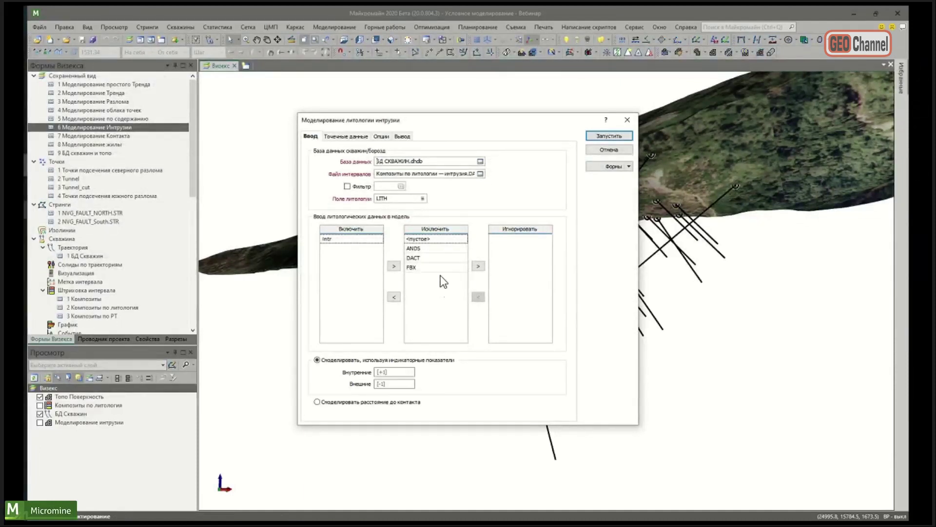
click(362, 239)
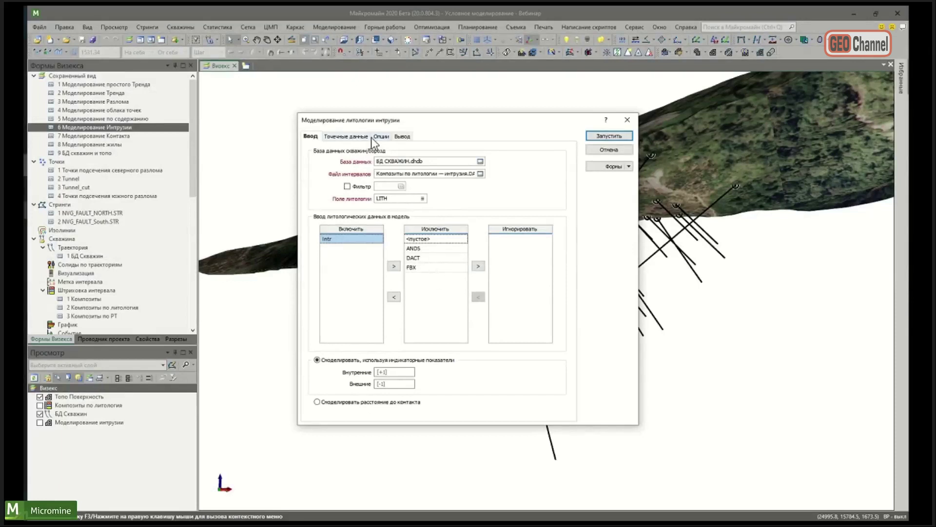
Step: Review the optional point data settings of the intrusion model and take a closer look at the drillholes behind the form
click(351, 137)
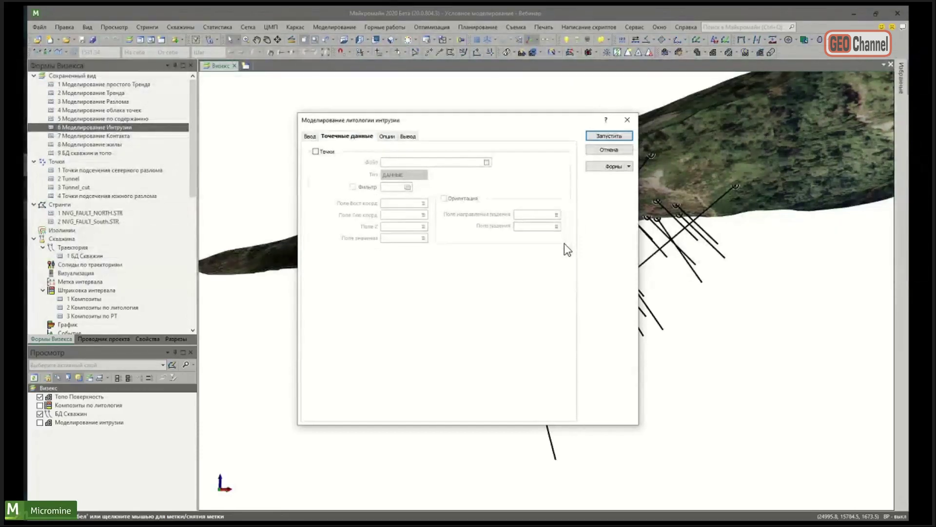
drag(487, 439, 564, 329)
scroll(561, 324, up, 3)
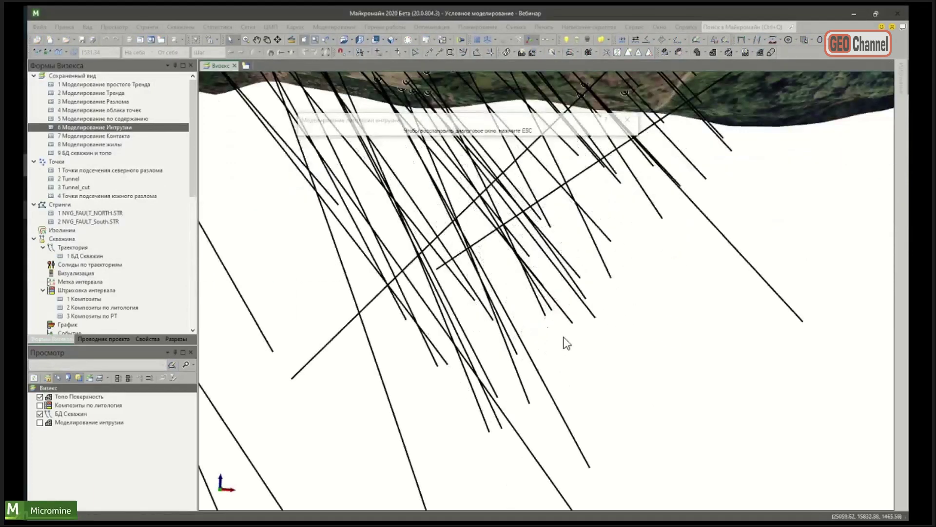
click(496, 121)
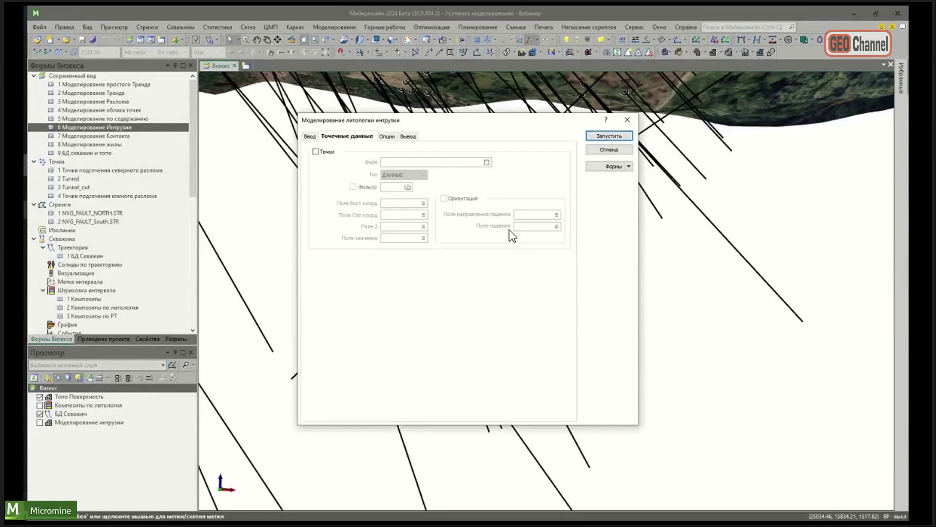
Step: Switch the intrusion model's interpolant to classic linear and review the domain partition settings for points per sphere and inner proportion
click(385, 136)
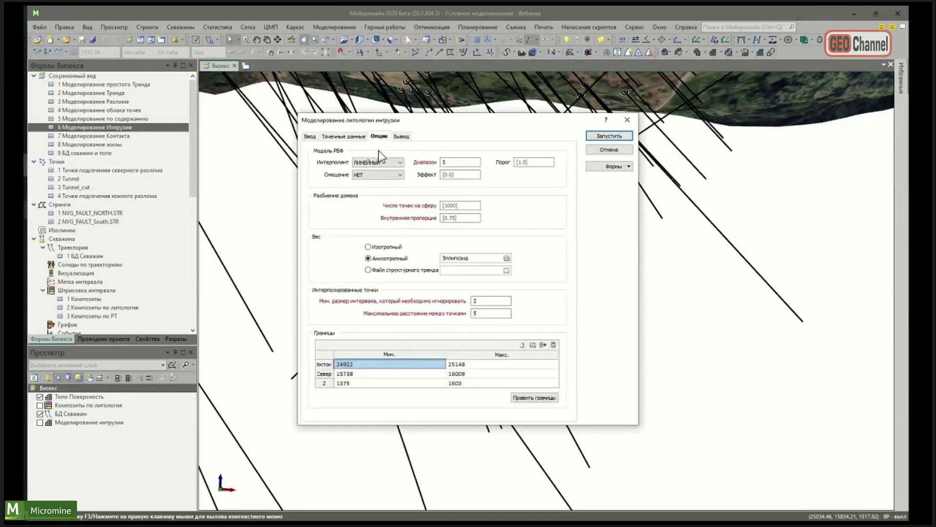
click(378, 162)
double_click(452, 162)
key(BackSpace)
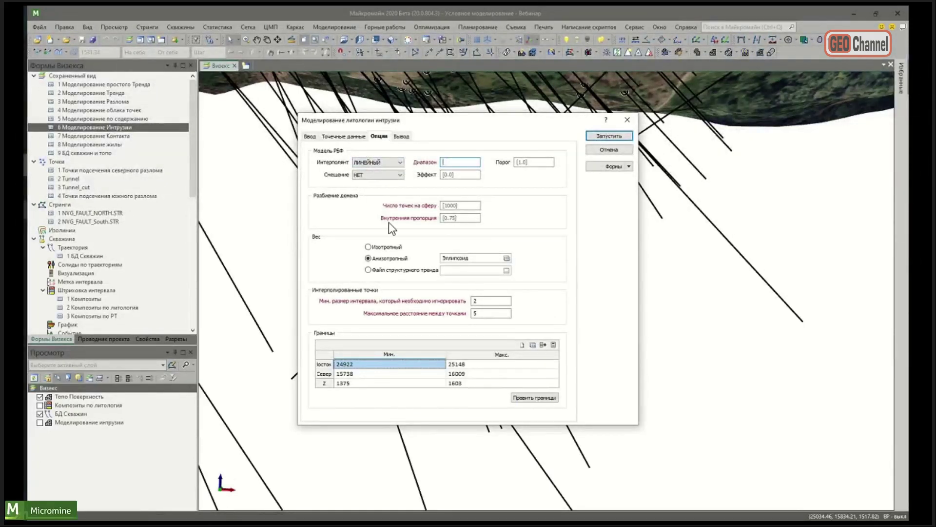
click(373, 163)
click(371, 170)
click(461, 204)
click(456, 217)
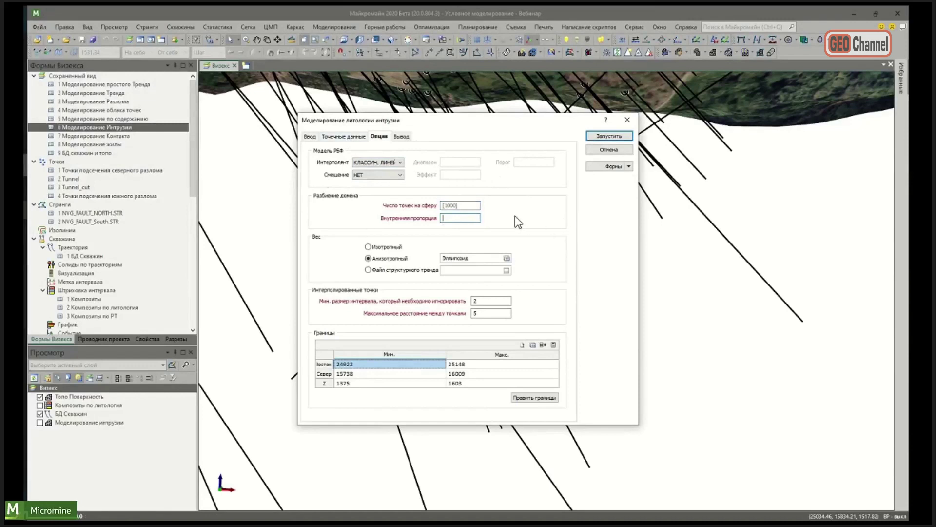
click(461, 205)
Step: Run the intrusion model with output to the Mineralisation wireframe Интрузия, and close the form
click(401, 136)
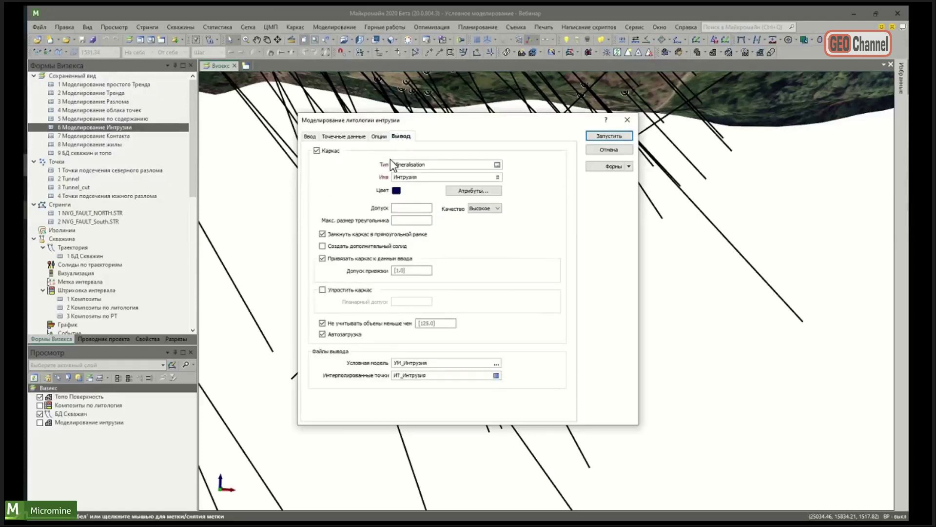
click(599, 135)
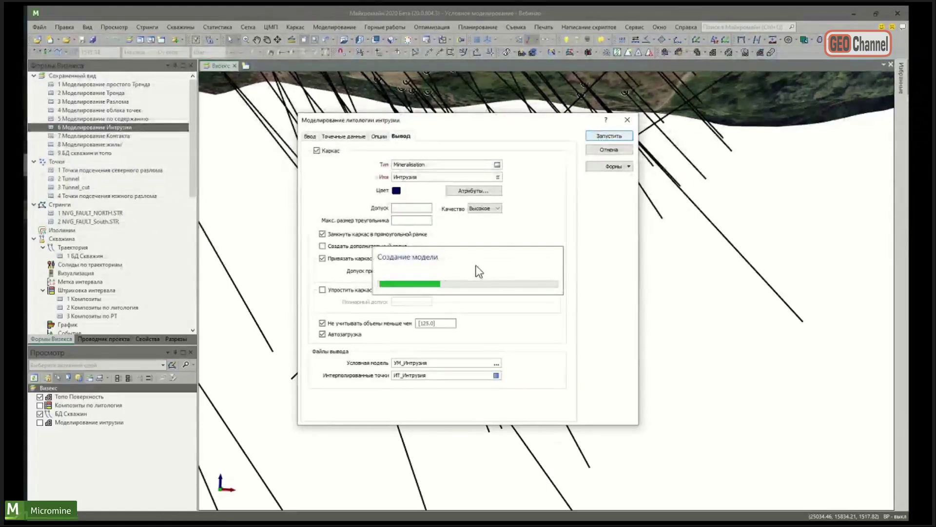
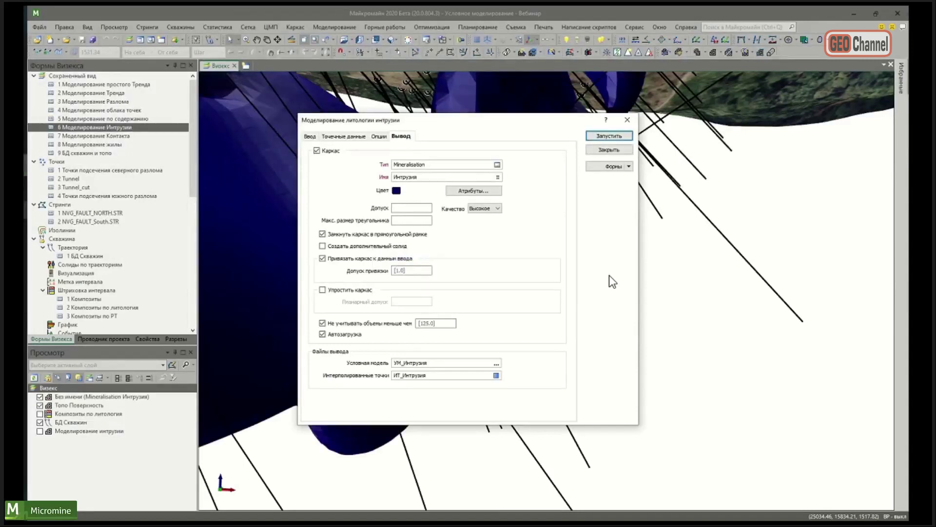
click(626, 119)
Step: Examine the new intrusion with the lithology composites shown, and display the Моделирование интрузии layer in place of the unnamed Mineralisation wireframe
scroll(424, 215, down, 5)
middle_drag(423, 215, 262, 359)
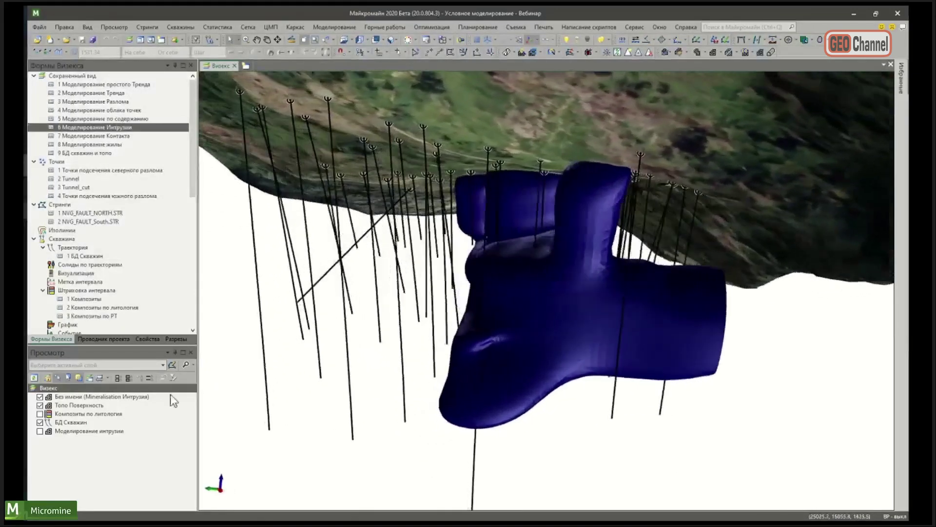
click(40, 413)
middle_drag(488, 341, 544, 233)
drag(543, 222, 517, 304)
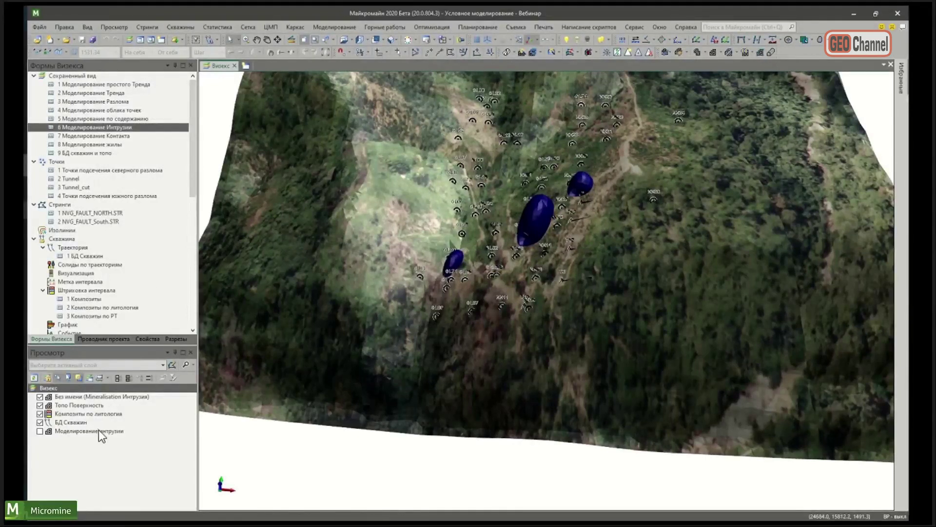
click(40, 431)
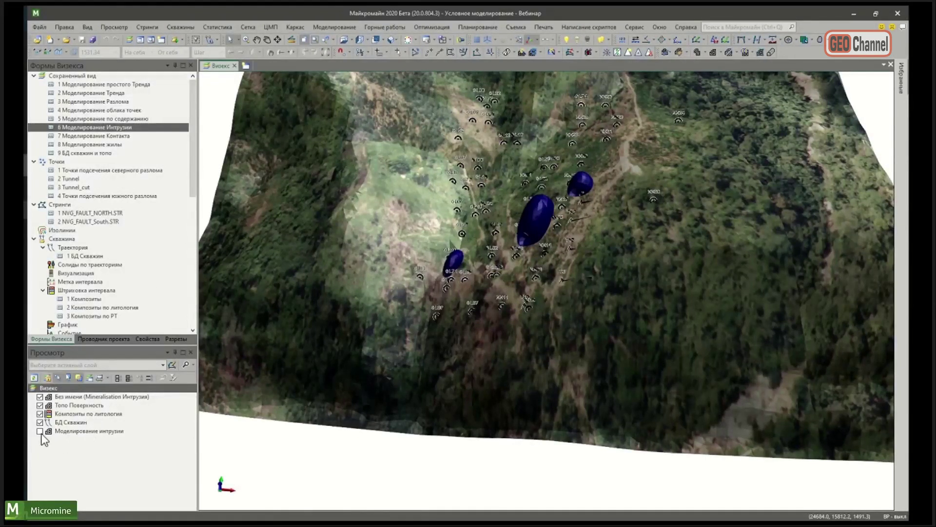
click(40, 397)
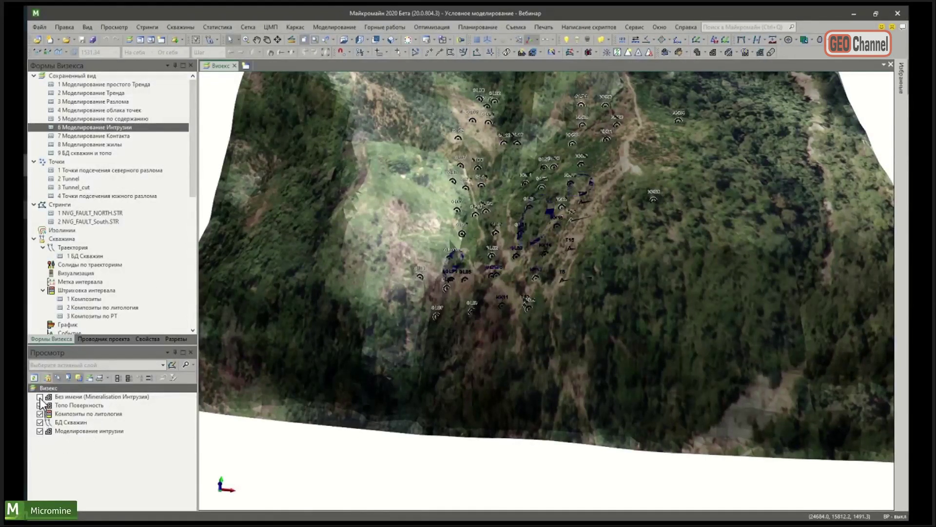
click(295, 27)
mouse_move(298, 92)
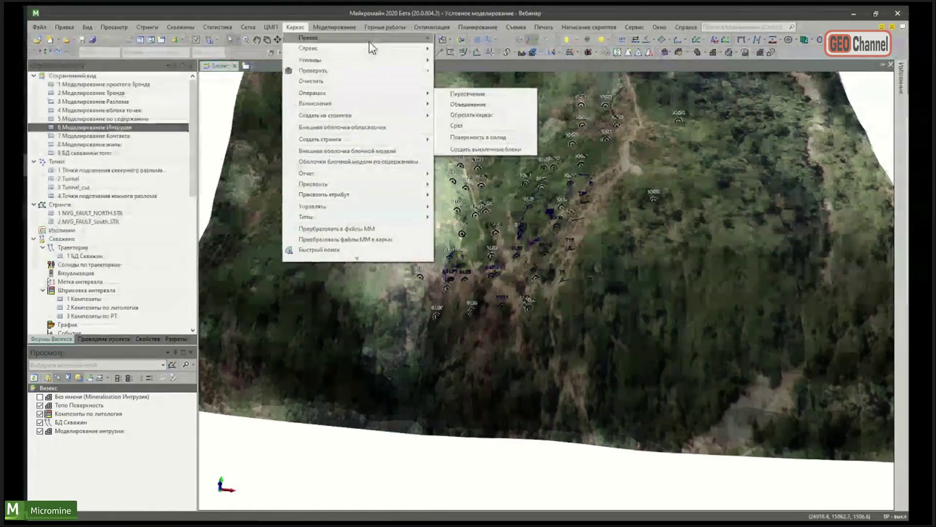
mouse_move(368, 48)
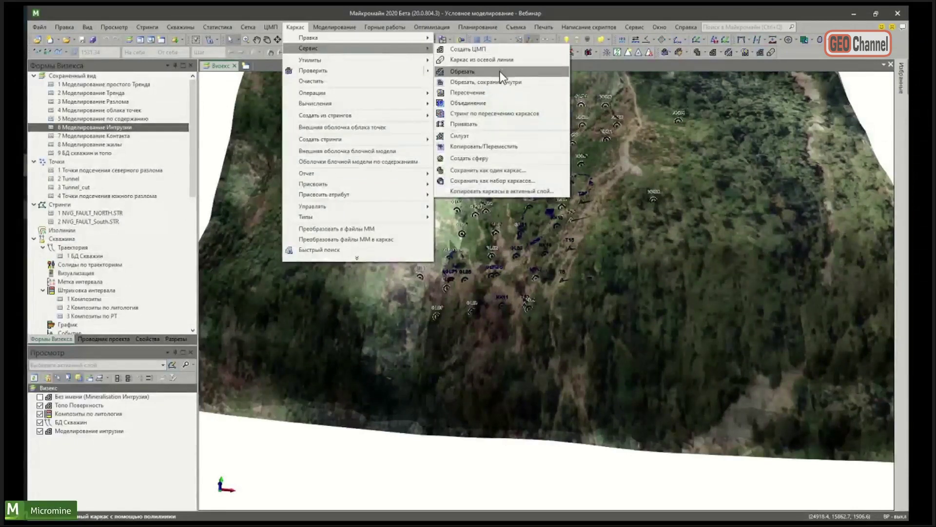
click(462, 404)
Step: Hide the topography surface and examine the Моделирование интрузии wireframe against the drillhole lithology
drag(462, 405, 246, 303)
click(40, 406)
drag(470, 285, 673, 356)
scroll(550, 241, up, 5)
drag(401, 267, 590, 297)
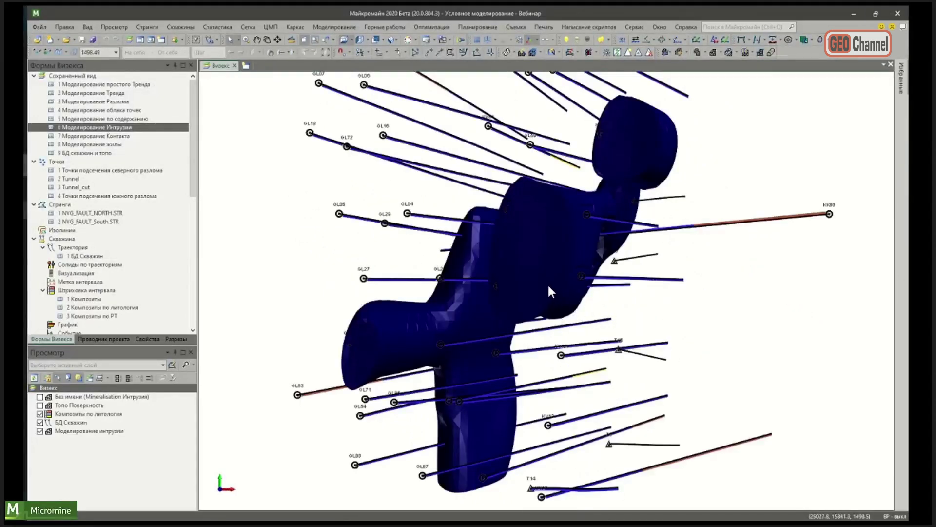
drag(547, 288, 592, 252)
mouse_move(588, 251)
Step: Reopen the conditional intrusion modelling form to check its interpolated points output file, and close it without running
click(333, 28)
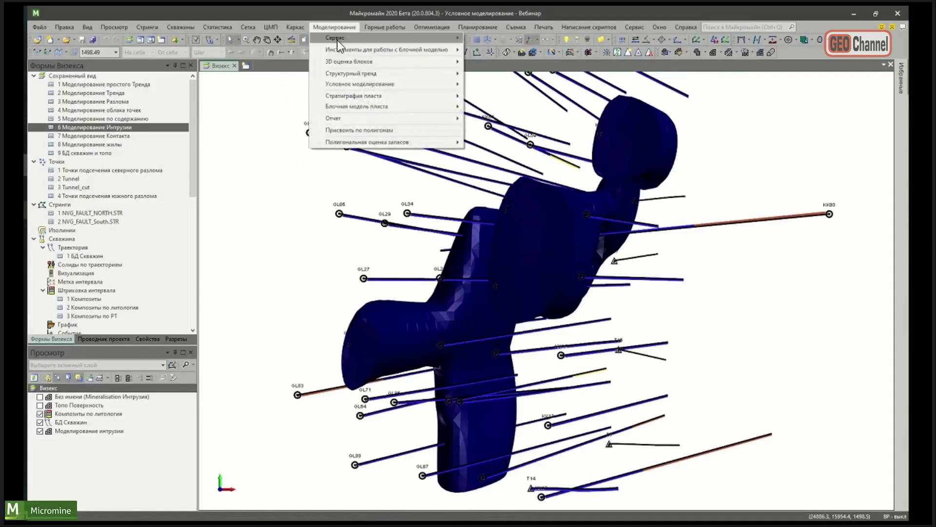
mouse_move(349, 84)
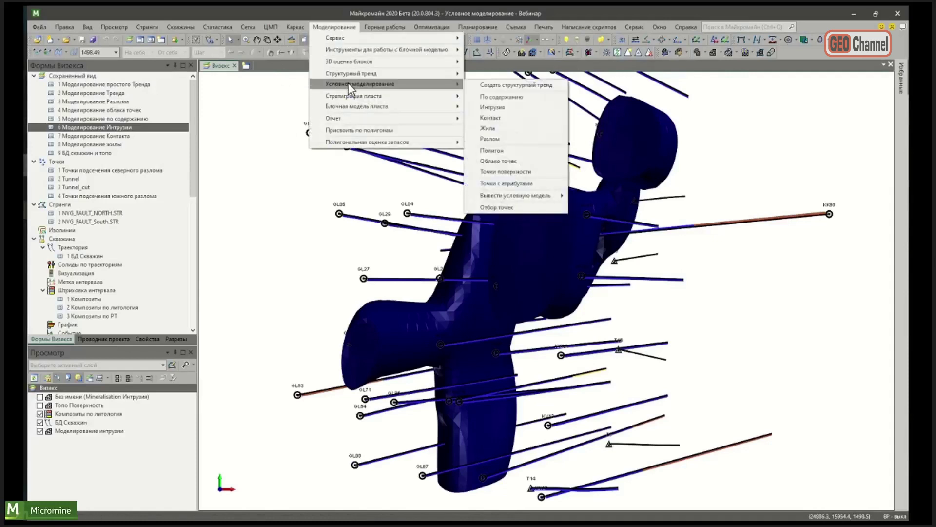
click(494, 107)
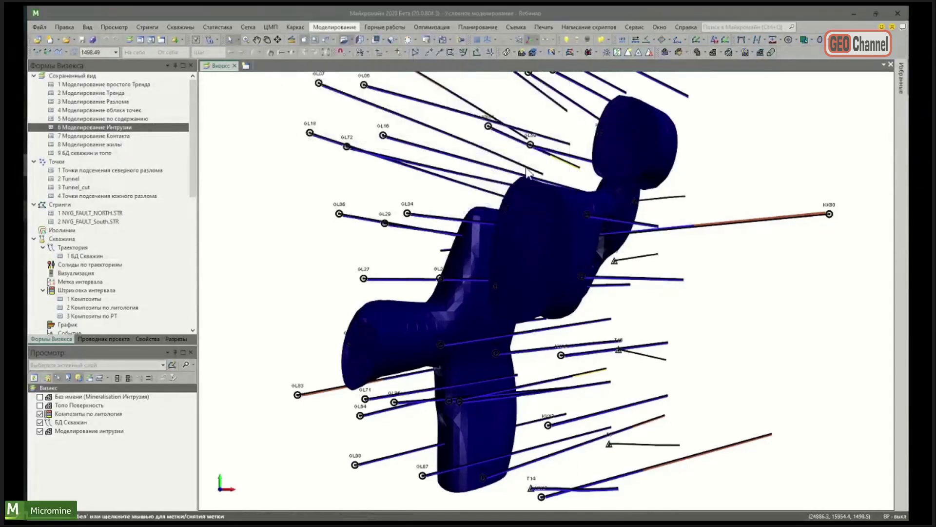
double_click(469, 375)
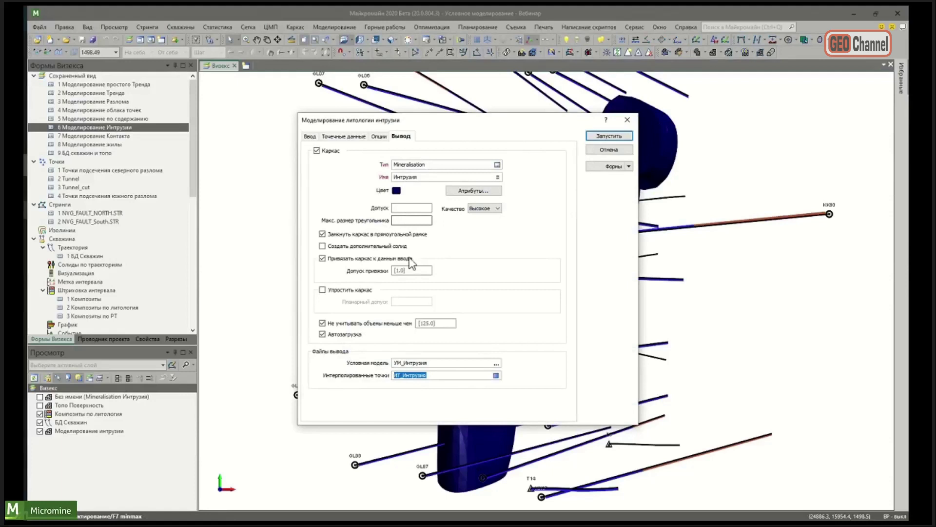
click(445, 375)
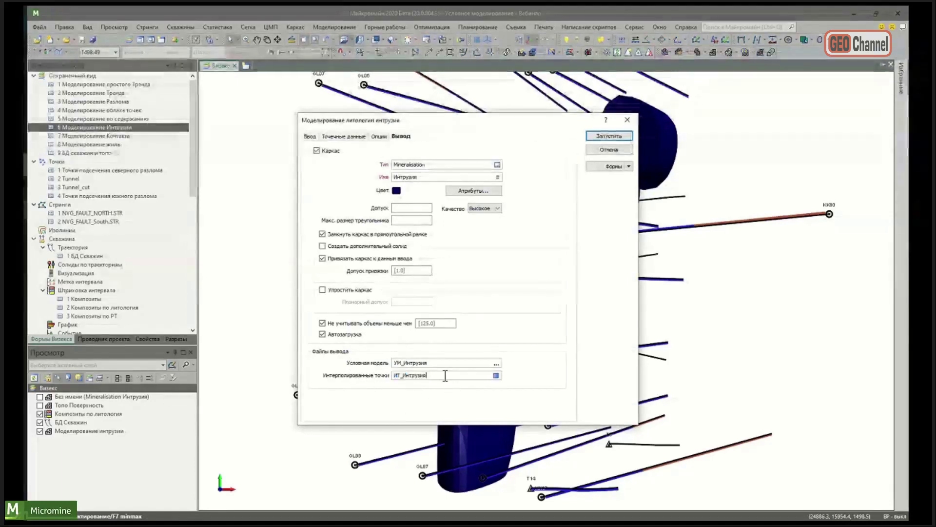
drag(439, 376, 382, 371)
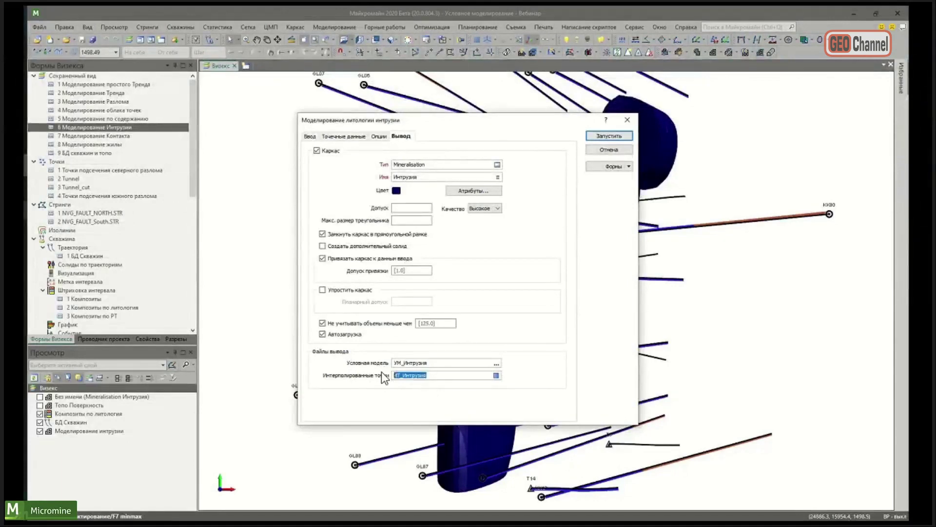
click(627, 120)
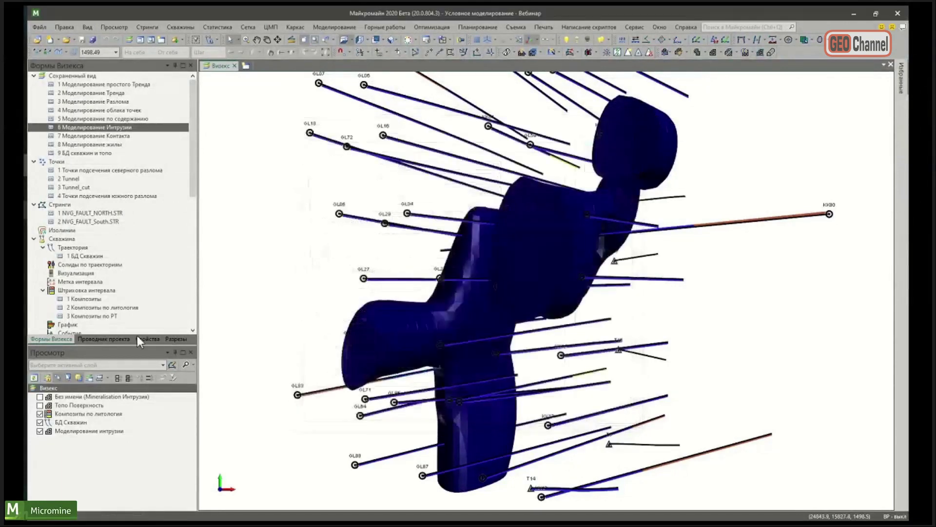
Step: Load the interpolated points file ИТ_Интрузия.DAT from the Implicit Modelling folder as a point layer
double_click(56, 161)
click(313, 146)
click(494, 171)
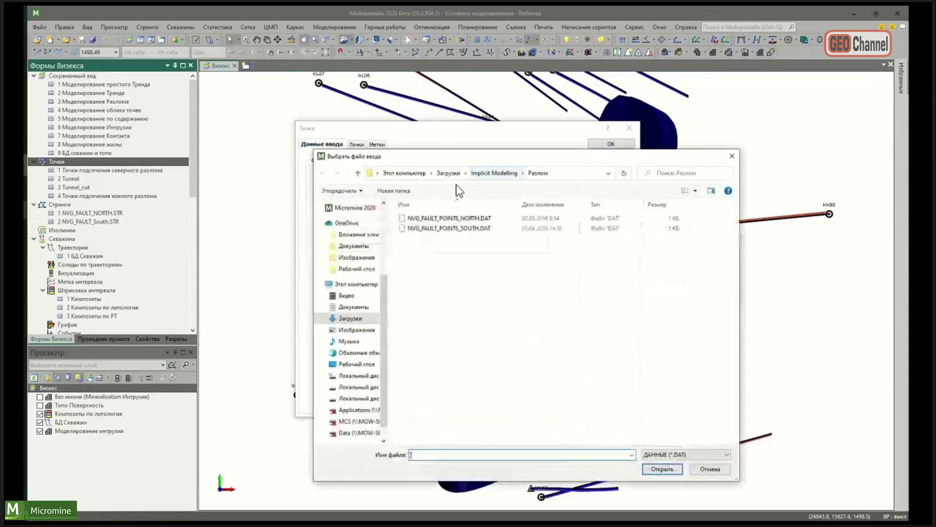
click(485, 174)
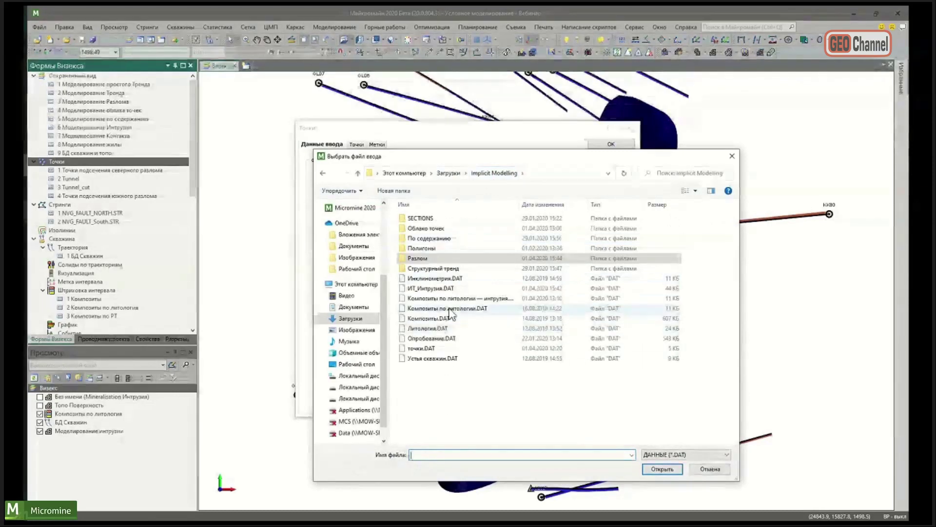
double_click(456, 288)
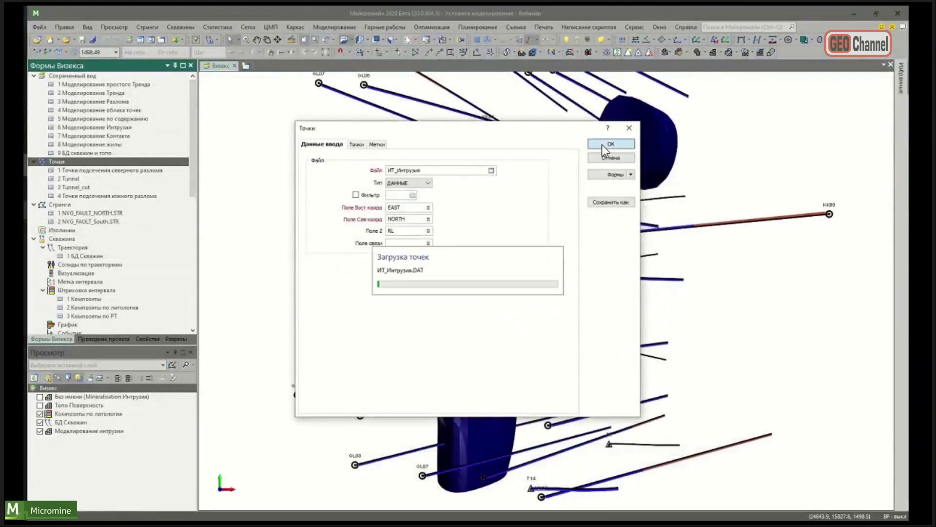
click(610, 144)
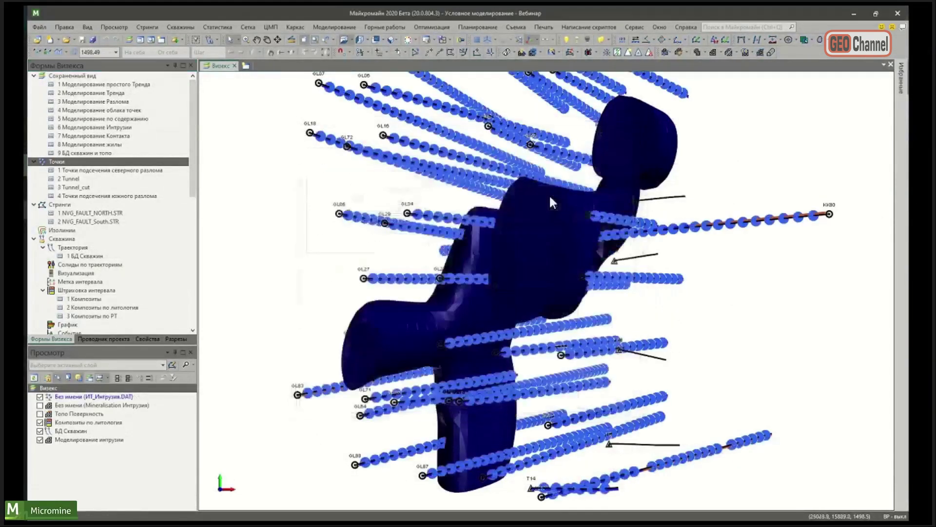
Step: Inspect the interpolated points along the drillholes with the Моделирование интрузии layer hidden and shown again
click(40, 440)
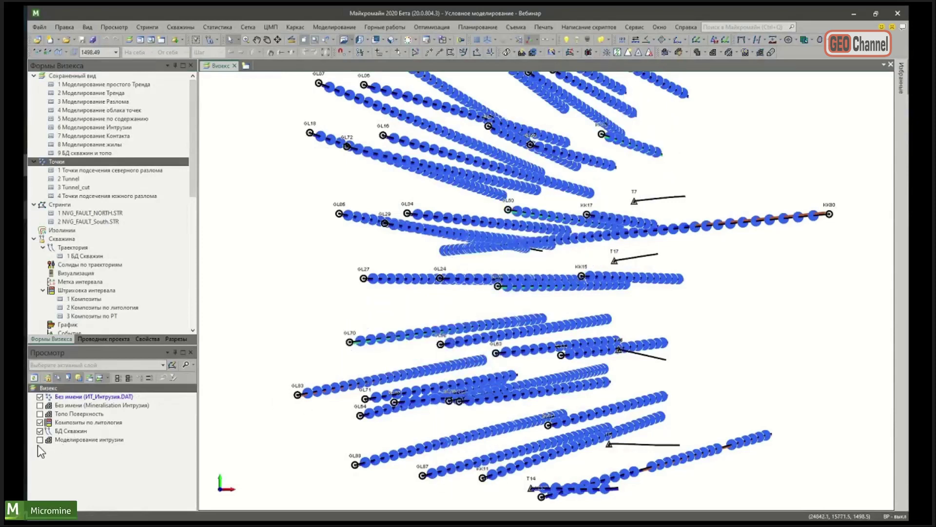
click(40, 440)
scroll(627, 190, up, 5)
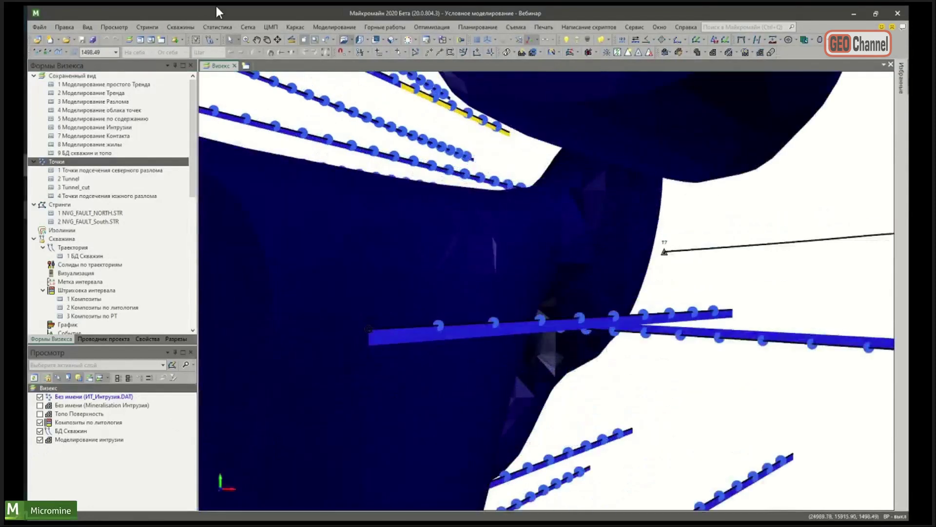
middle_drag(617, 187, 420, 273)
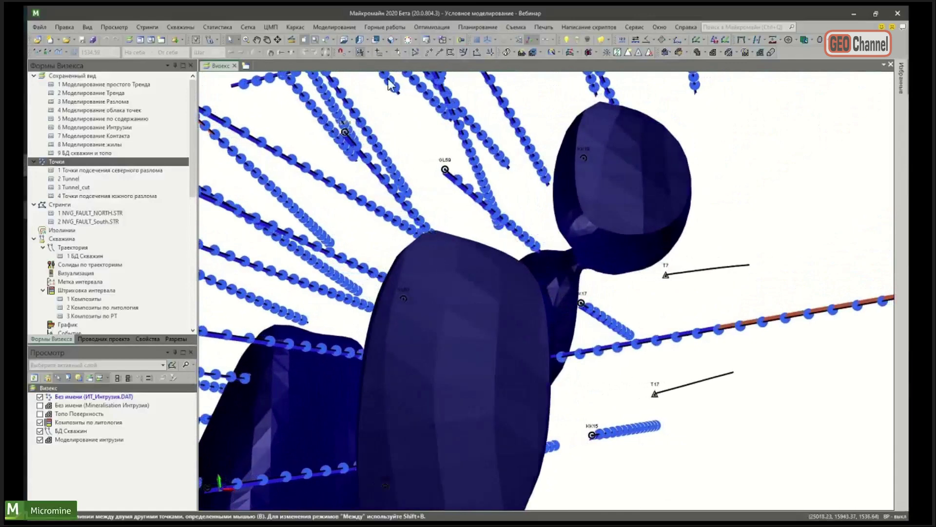
Step: Start conditional modelling of points with attributes and open its input file ИТ_Интрузия for viewing
click(340, 31)
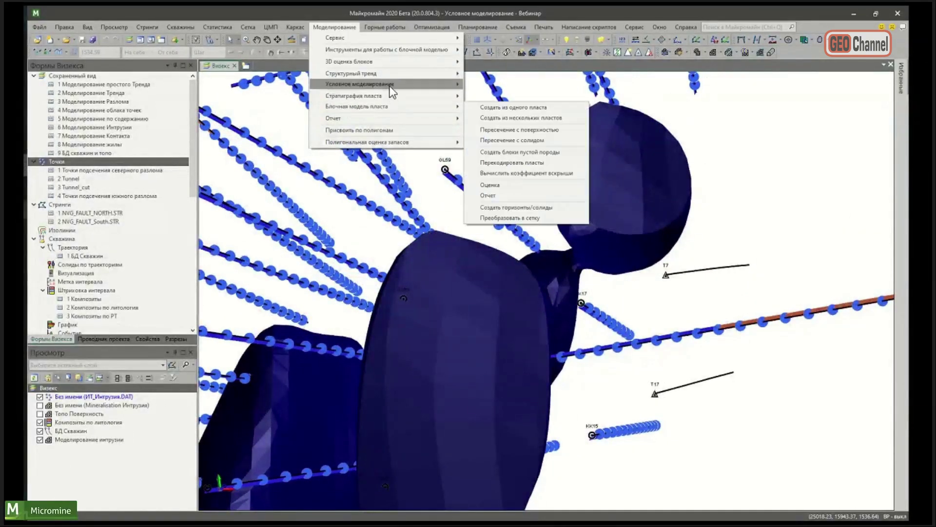
mouse_move(392, 85)
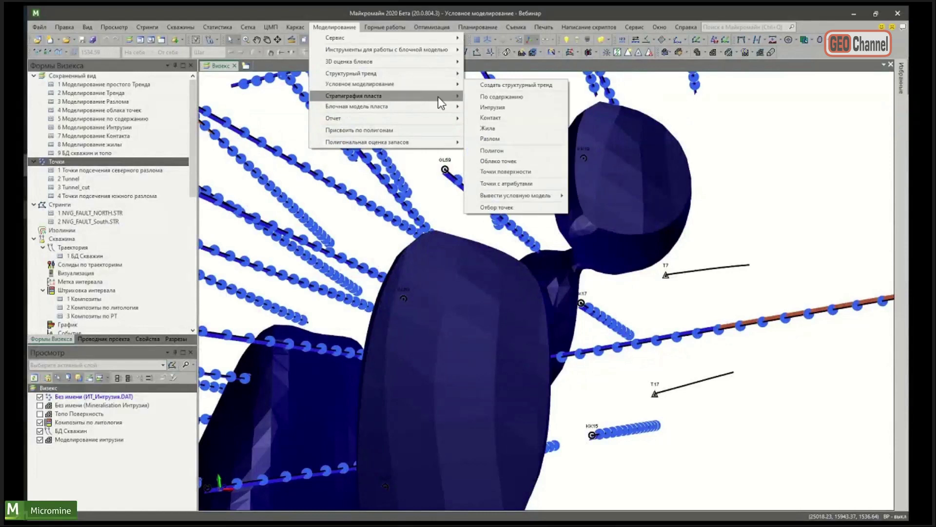
click(514, 183)
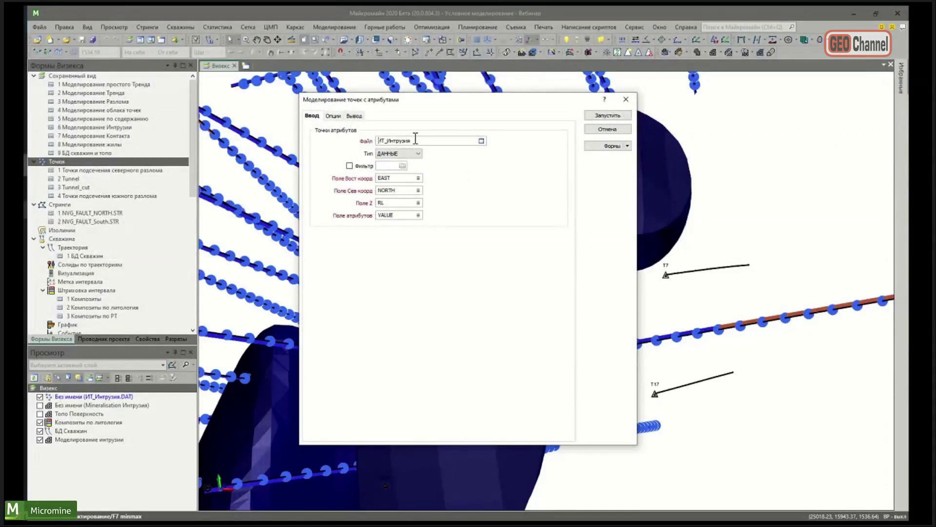
right_click(430, 141)
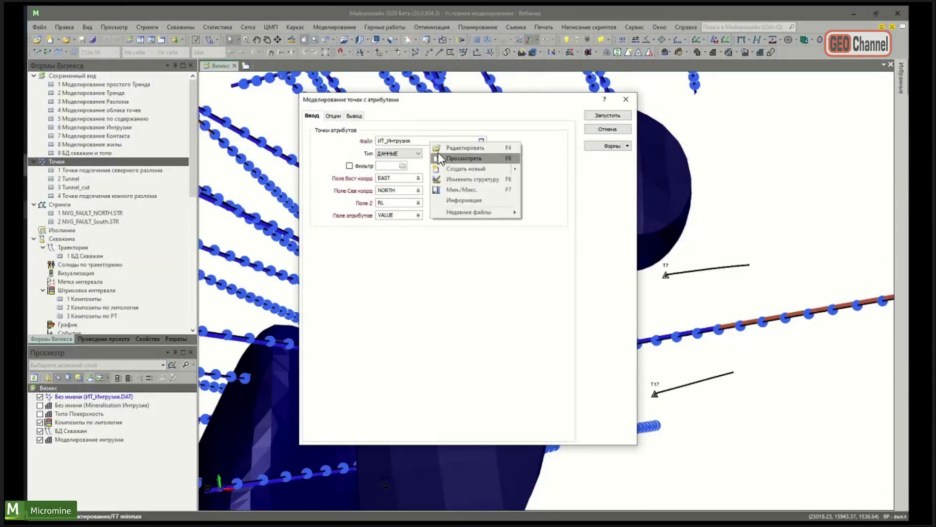
click(439, 158)
Step: Examine the VALUE field of the interpolated points, comparing the consecutive positive and negative records
drag(208, 65, 211, 348)
scroll(200, 247, down, 6)
click(209, 227)
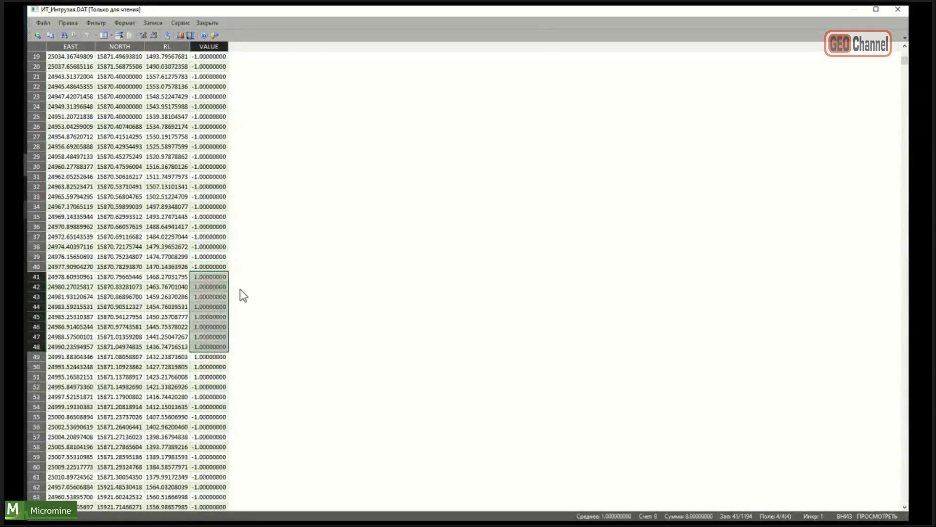
click(212, 256)
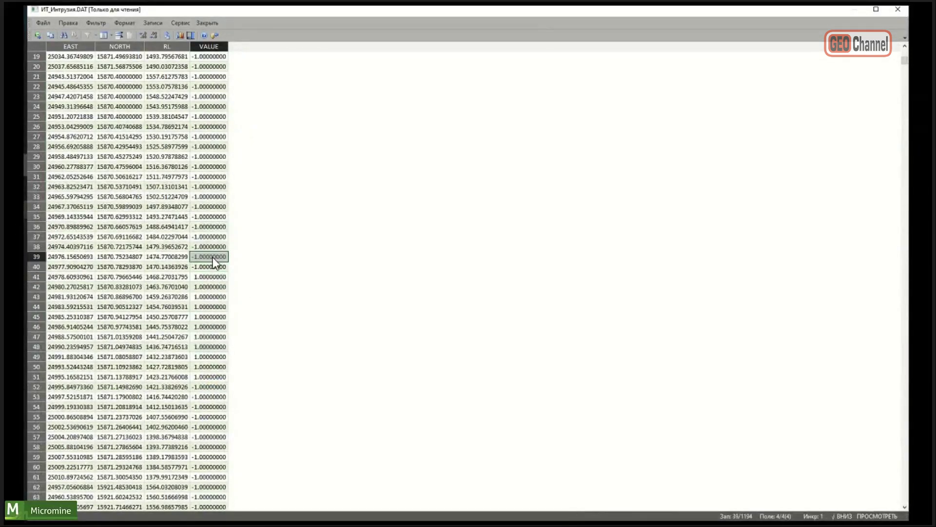
click(213, 279)
drag(212, 278, 208, 373)
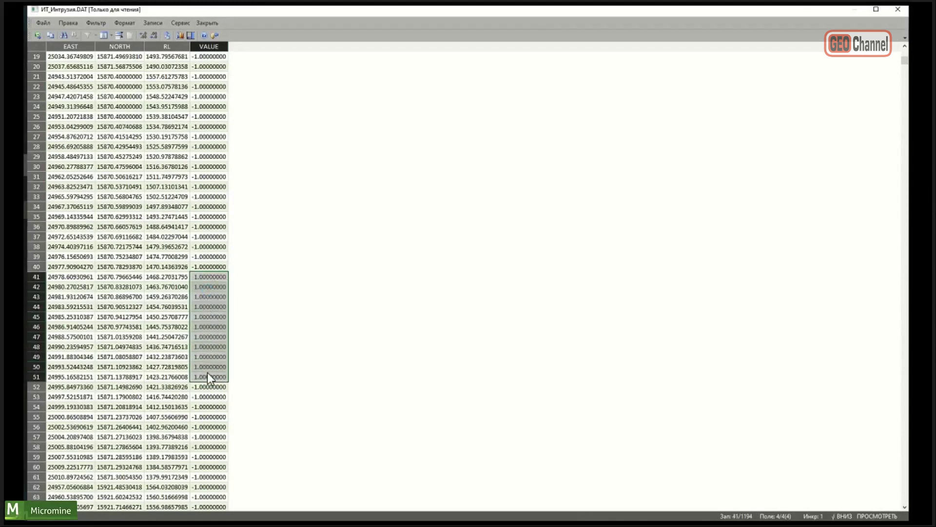
drag(210, 266, 211, 217)
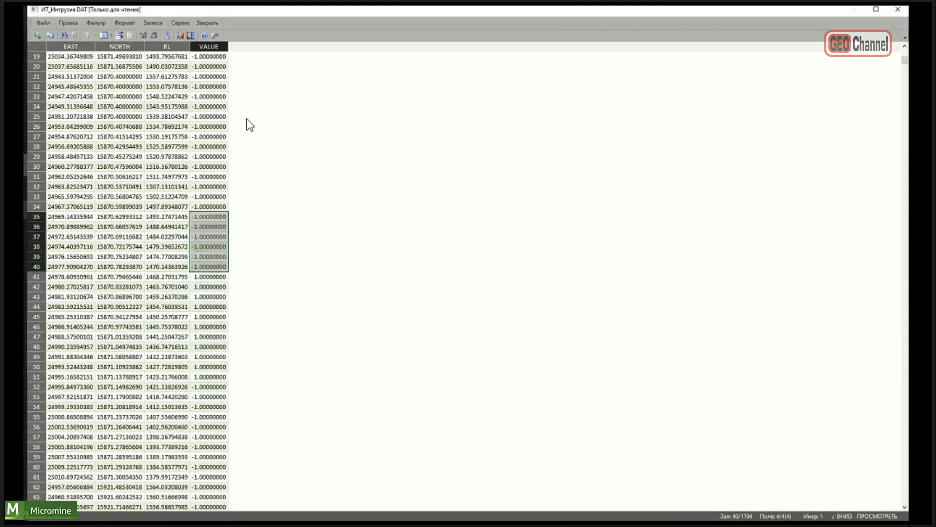
Step: Look through the remaining records of the interpolated points file down to its end and close it
shift+click(201, 69)
scroll(207, 144, down, 6)
scroll(207, 144, down, 20)
scroll(200, 154, down, 15)
drag(908, 130, 891, 472)
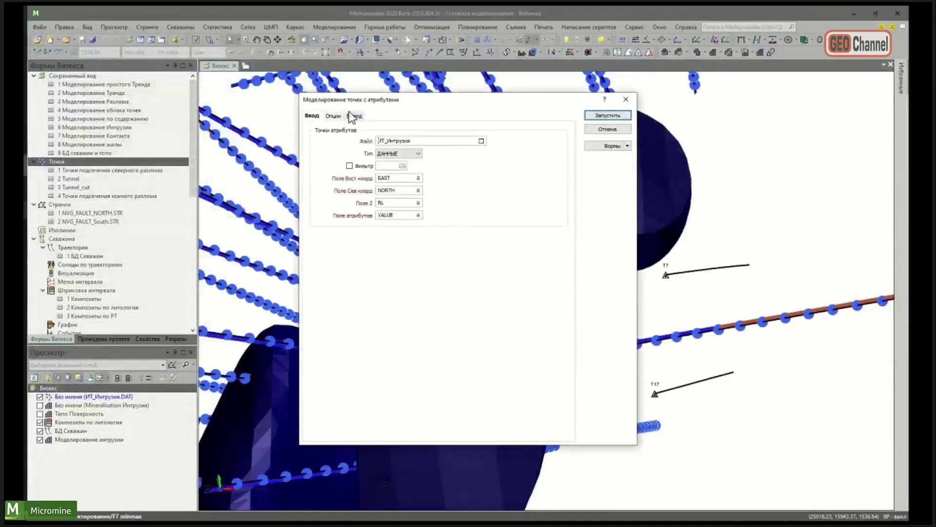
Step: Set the output wireframe's name prefix to 2 and run the modelling of points with attributes
click(334, 116)
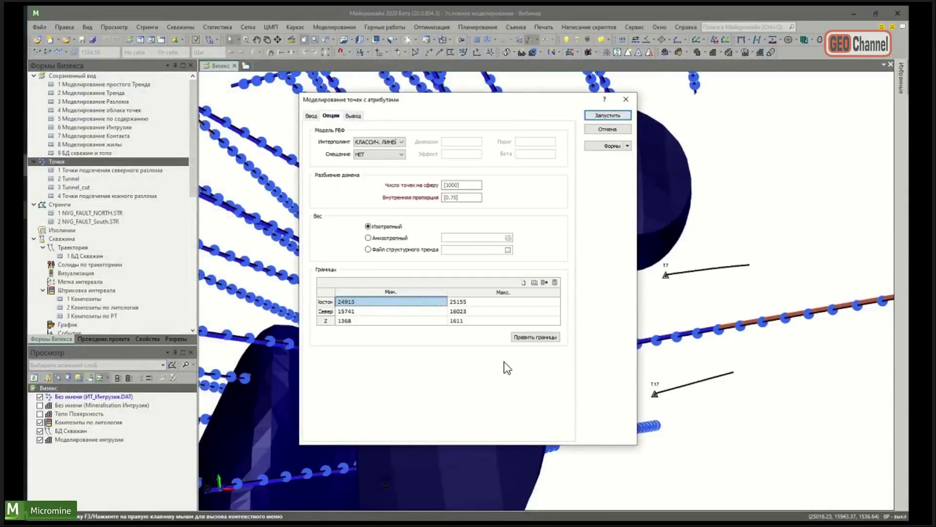
click(354, 116)
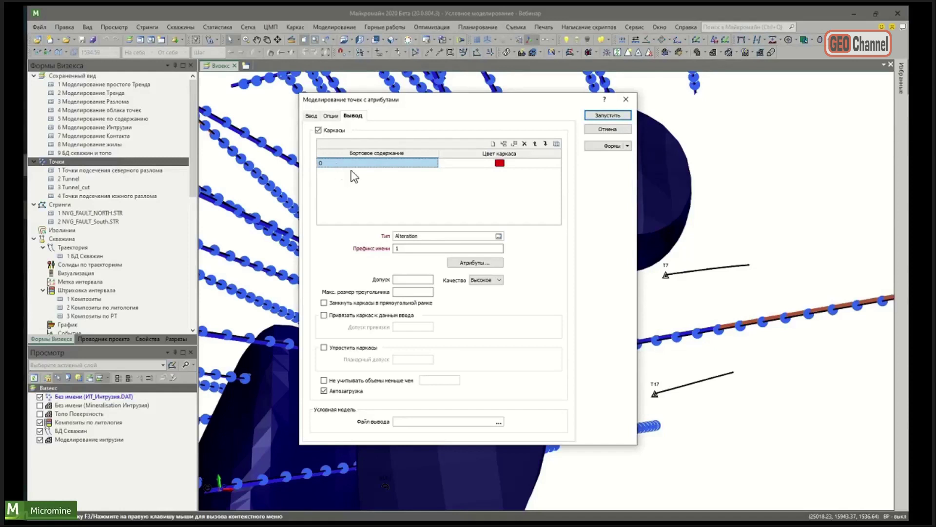
double_click(397, 248)
text(2)
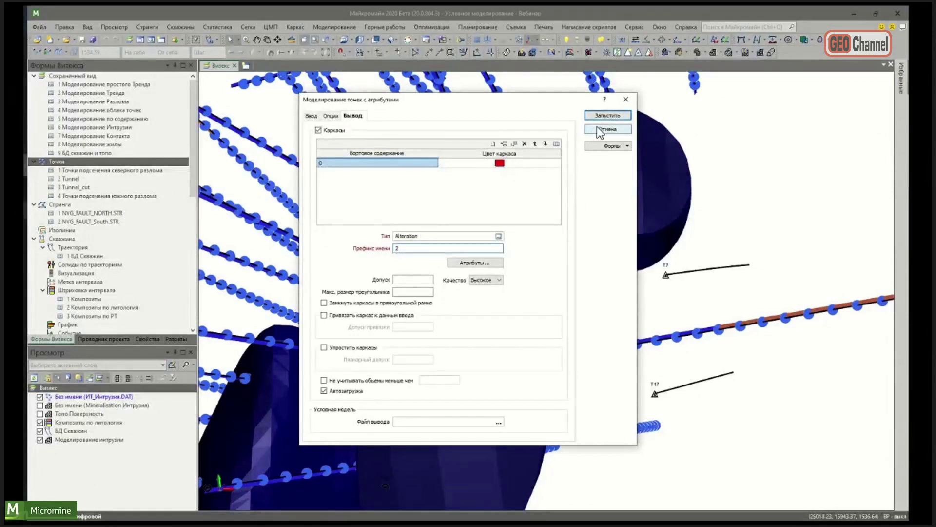
click(607, 115)
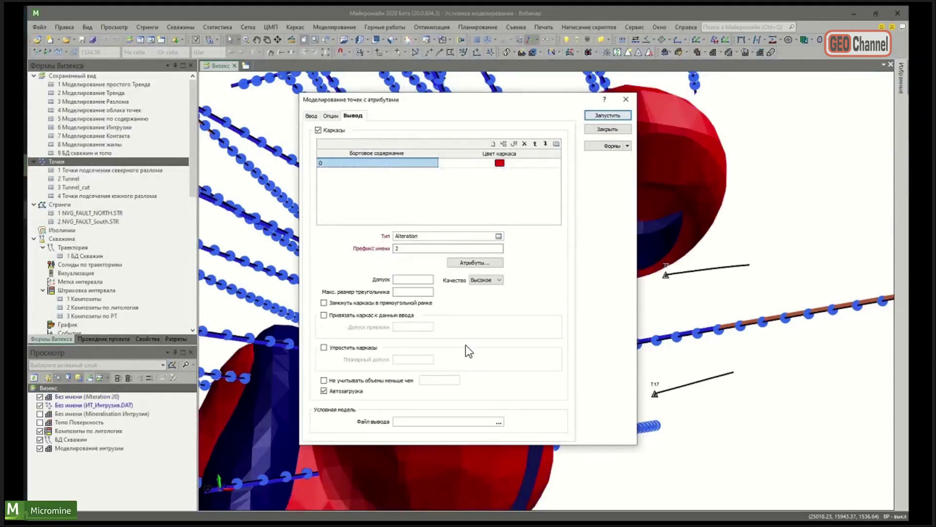
key(Escape)
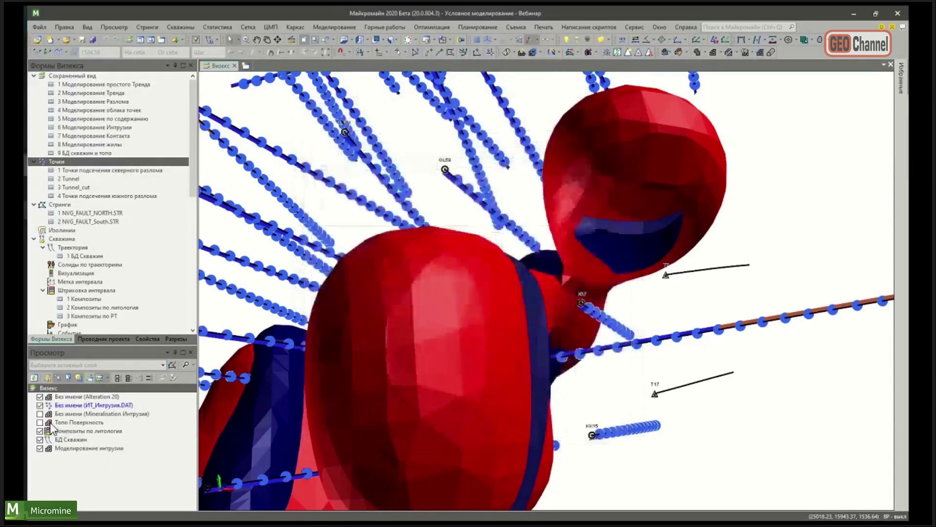
Step: Inspect the new Alteration 20 wireframe from several sides with the Моделирование интрузии layer and the interpolated points hidden
click(40, 448)
scroll(551, 380, down, 3)
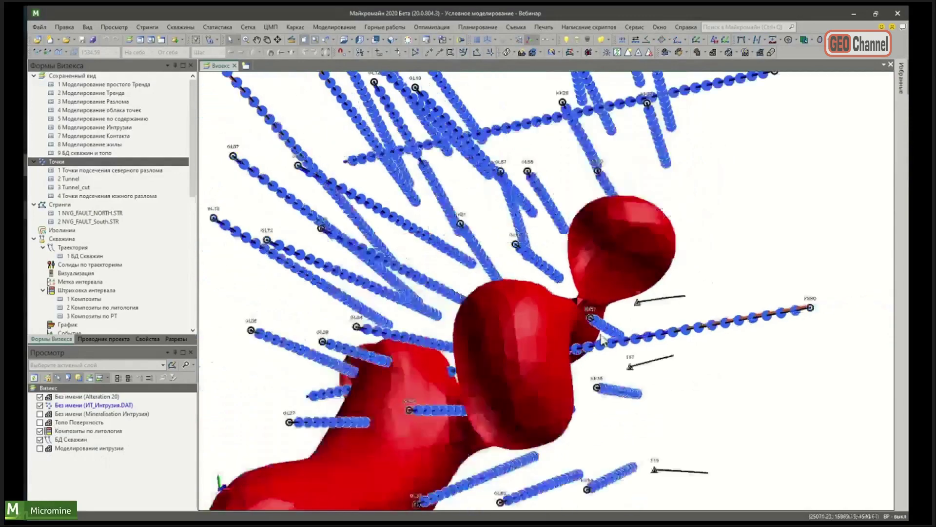
scroll(545, 392, down, 2)
drag(526, 228, 829, 292)
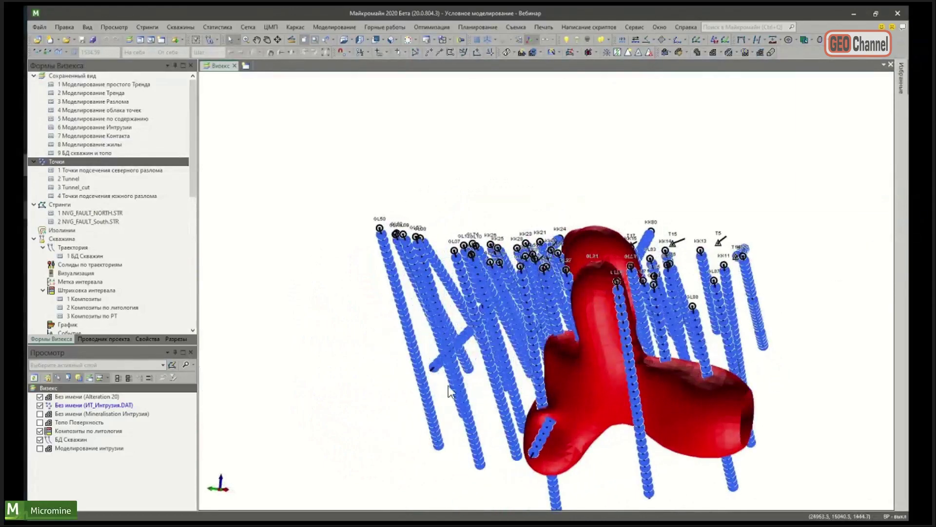
click(40, 406)
middle_drag(642, 382, 586, 345)
drag(586, 344, 444, 244)
Step: Hide the Alteration 20 wireframe, show the interpolated points and Моделирование интрузии again, and examine the opening in the intrusion
click(40, 397)
click(40, 406)
scroll(520, 253, up, 5)
scroll(300, 277, down, 5)
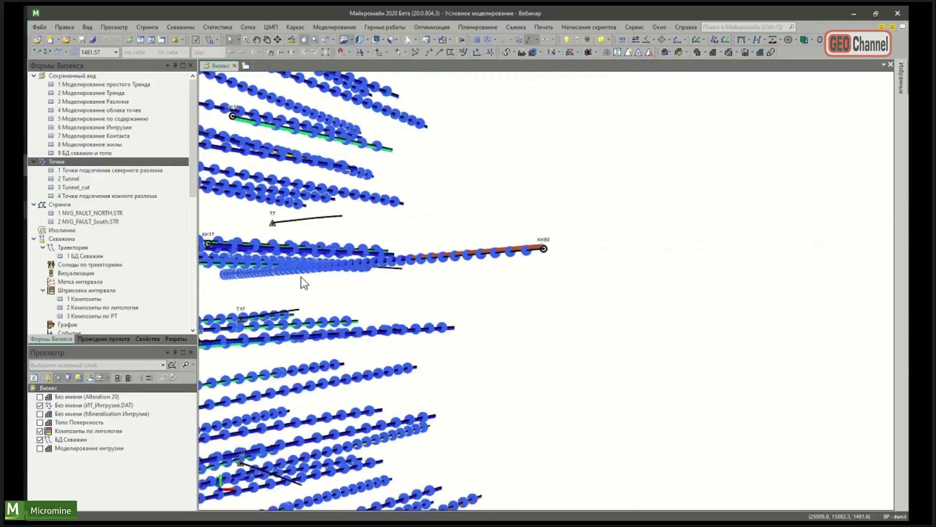
drag(429, 323, 512, 317)
click(40, 448)
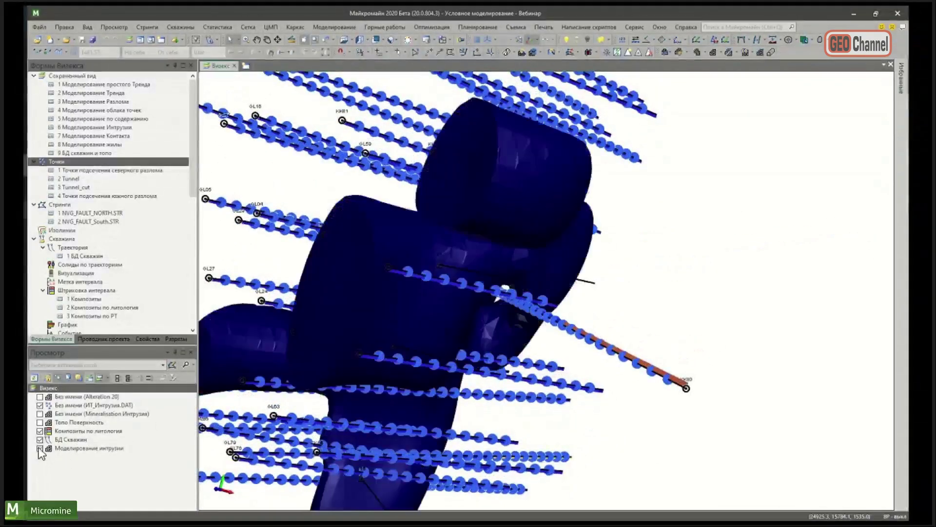
drag(511, 260, 594, 218)
scroll(605, 215, up, 5)
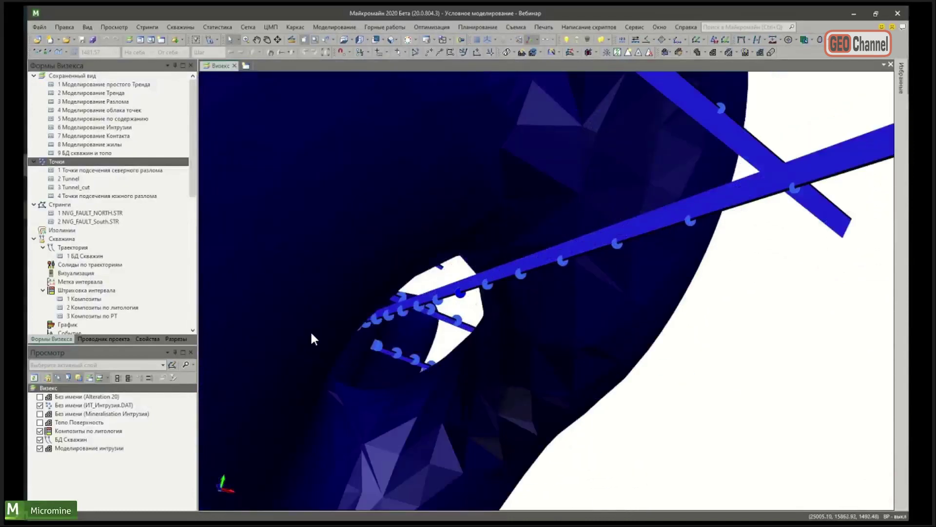
Step: Check the VALUE attribute of an interpolated point inside the opening of the intrusion wireframe
click(145, 337)
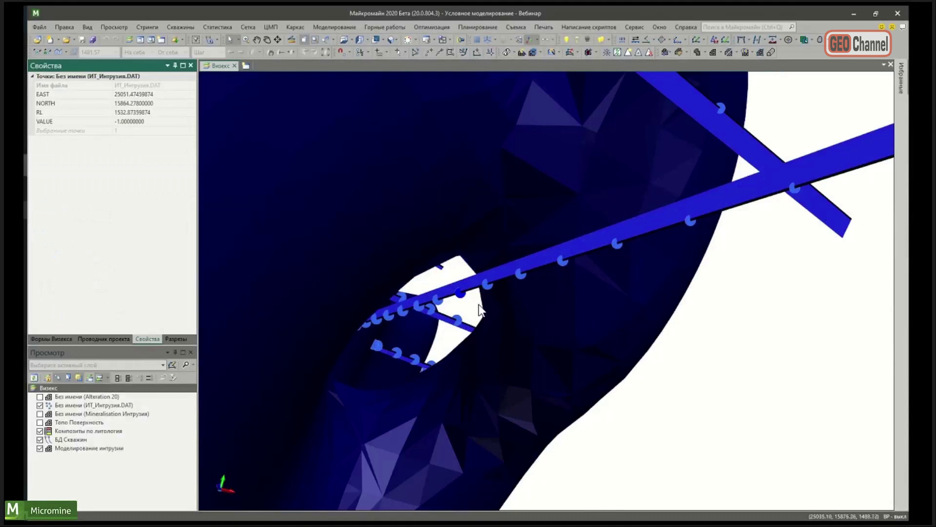
click(437, 301)
click(47, 122)
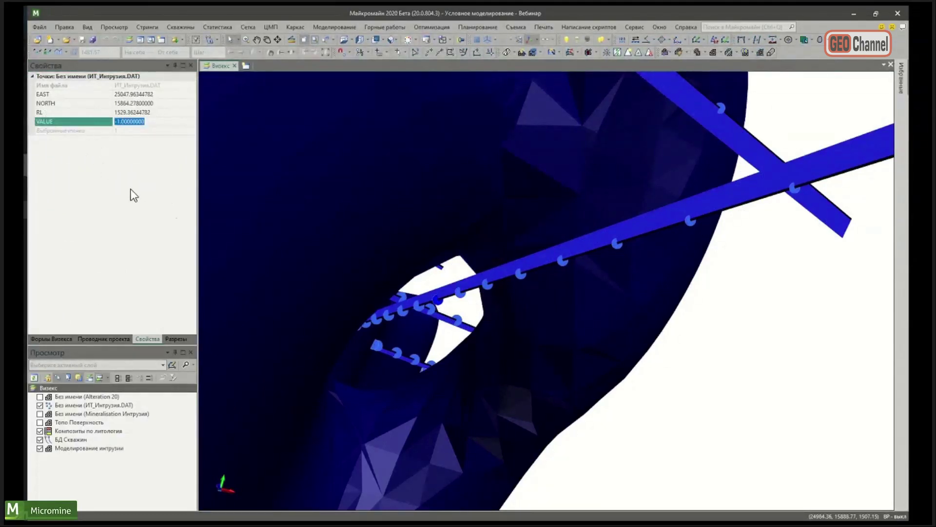
scroll(578, 397, down, 5)
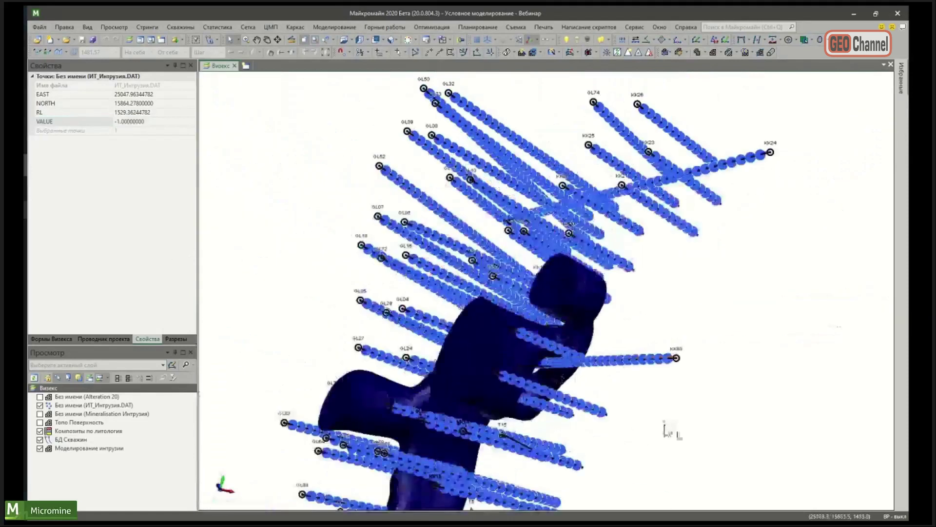
Step: Remove all displayed layers and load the saved view Моделирование Контакта
drag(64, 469, 51, 394)
key(Delete)
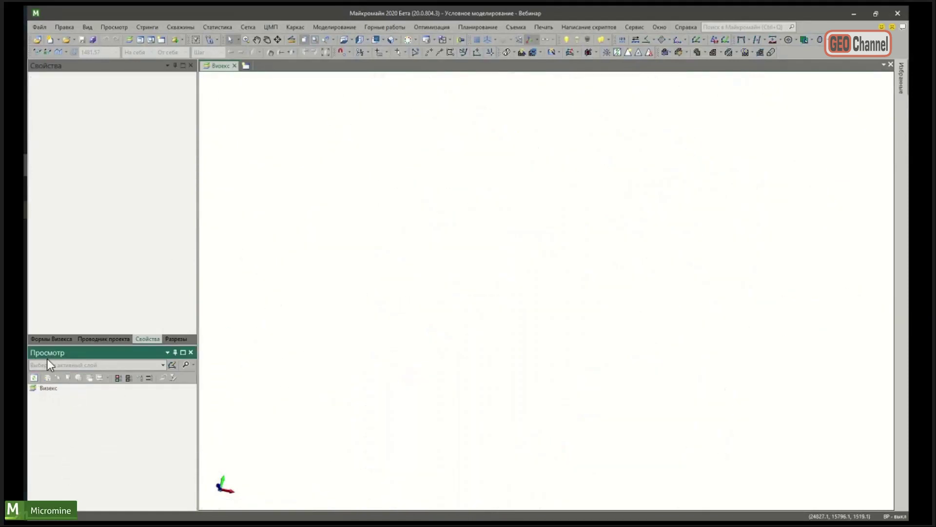
click(52, 339)
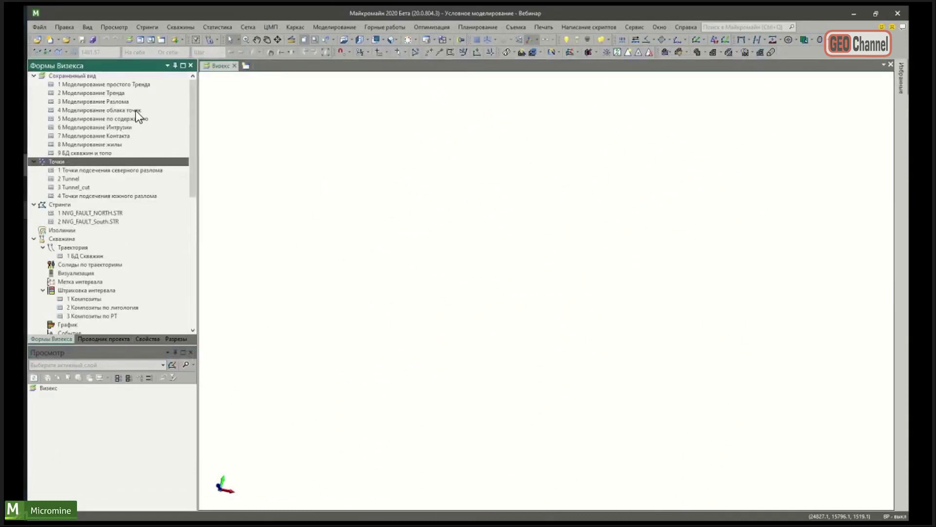
double_click(130, 137)
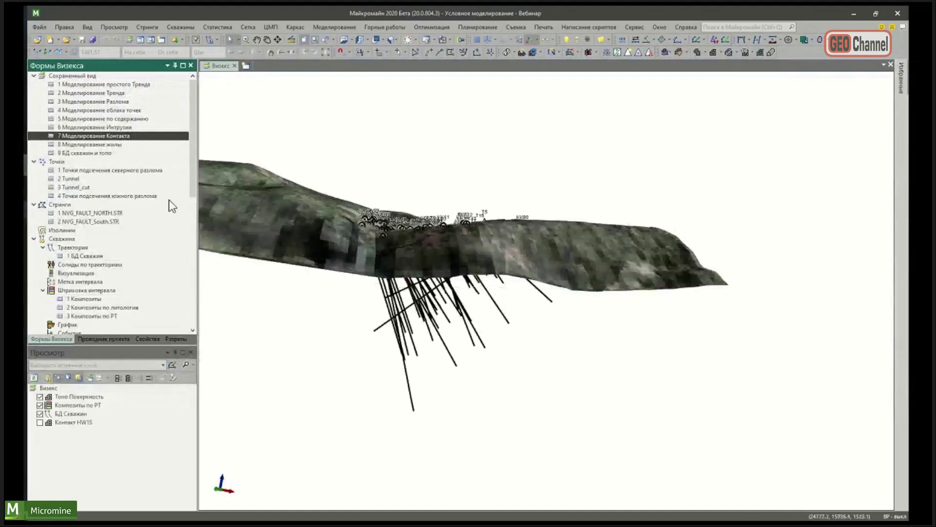
drag(488, 223, 438, 289)
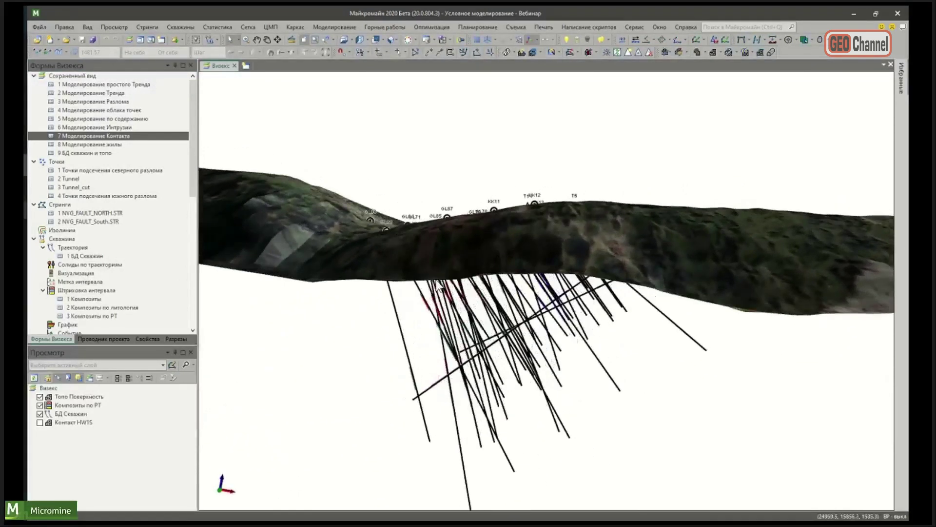
Step: Start conditional contact modelling for HW1S and set the intersection creation to the first intersection
click(338, 28)
mouse_move(388, 86)
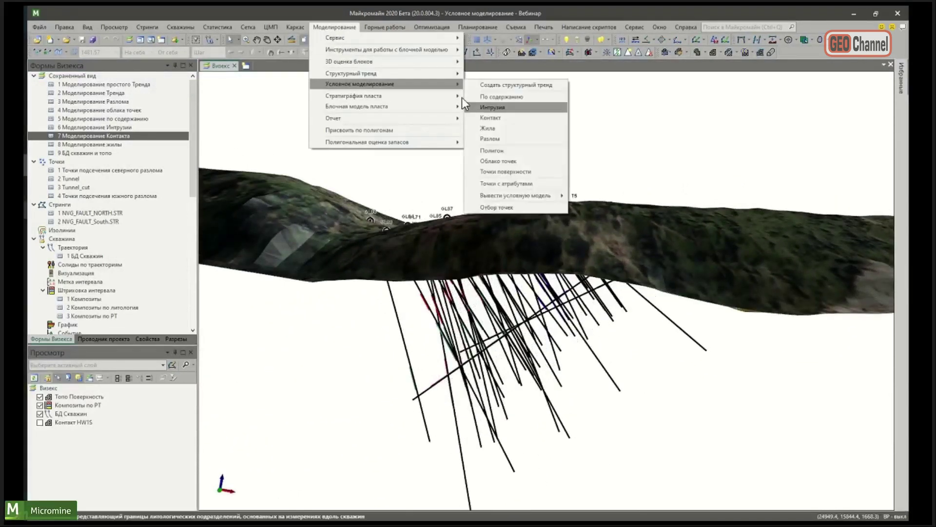
click(541, 118)
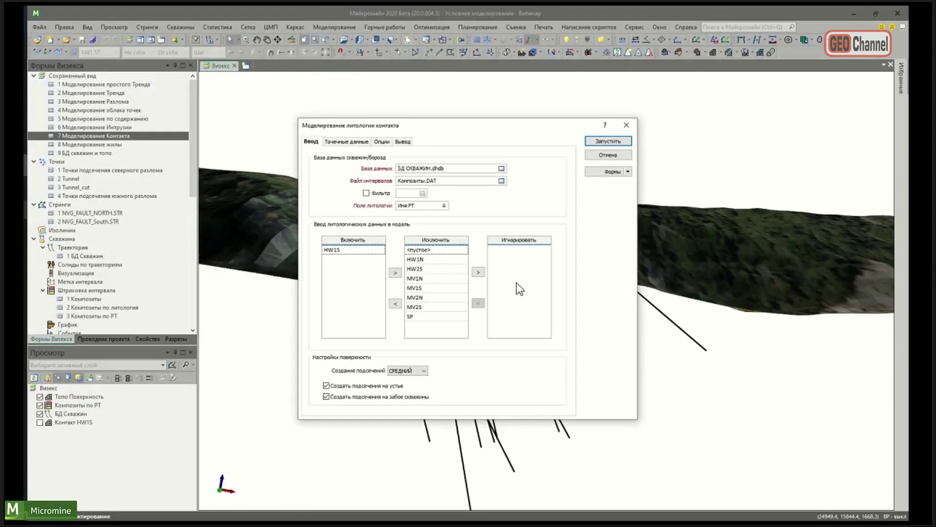
click(403, 371)
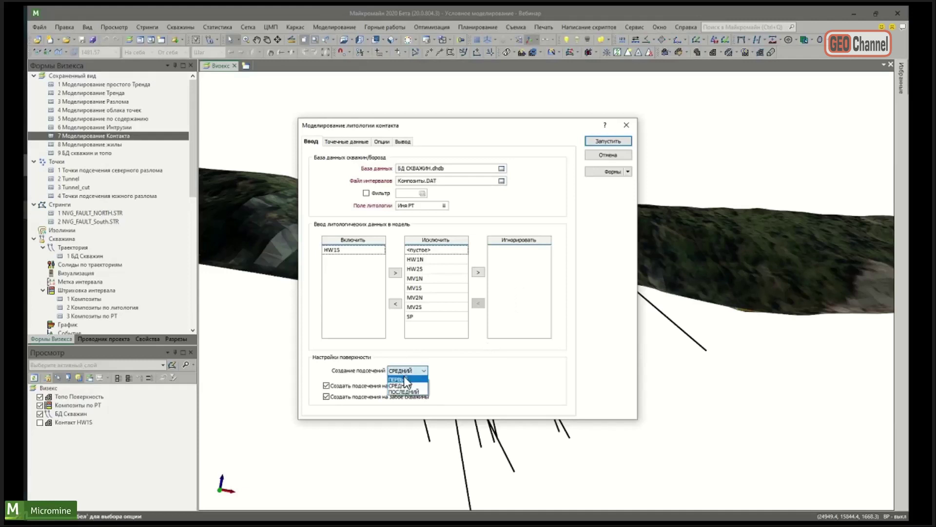
click(404, 380)
Step: Review the point data and options, enable the additional solid in the output, and run the contact modelling
click(360, 142)
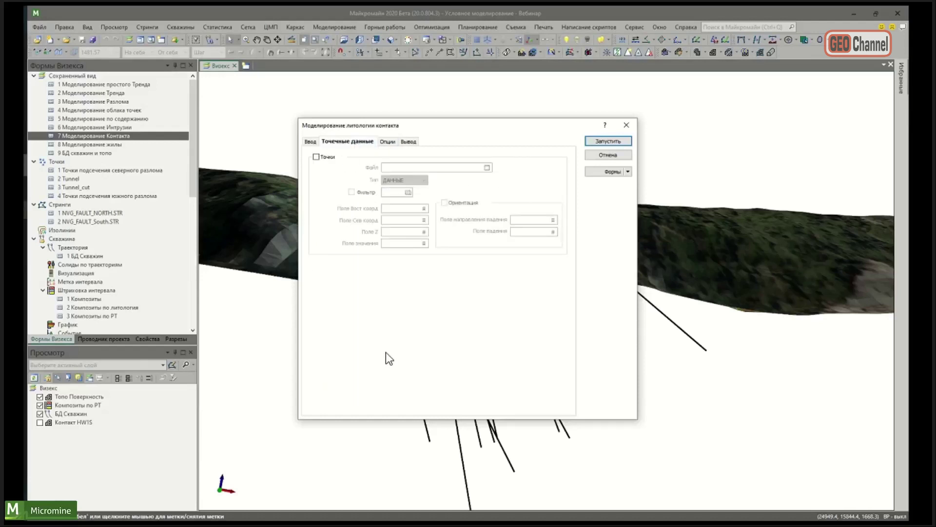
click(390, 141)
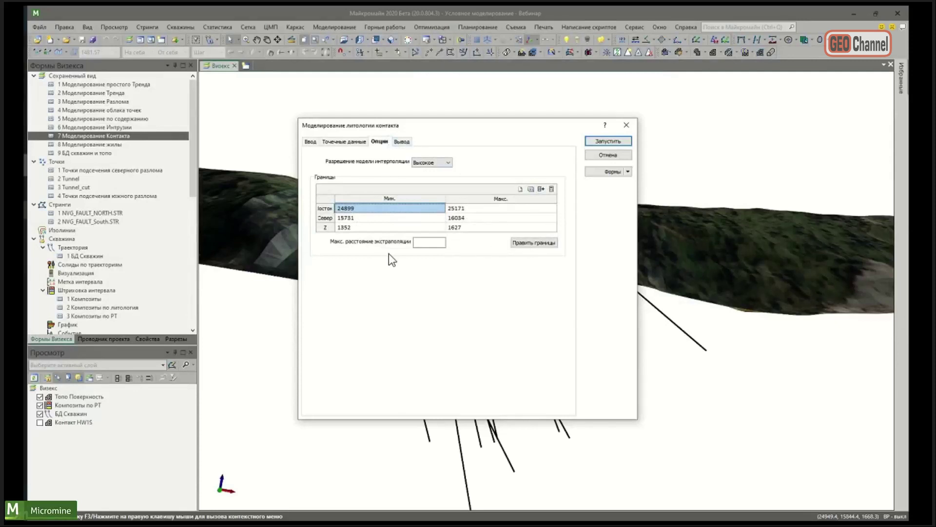
click(403, 141)
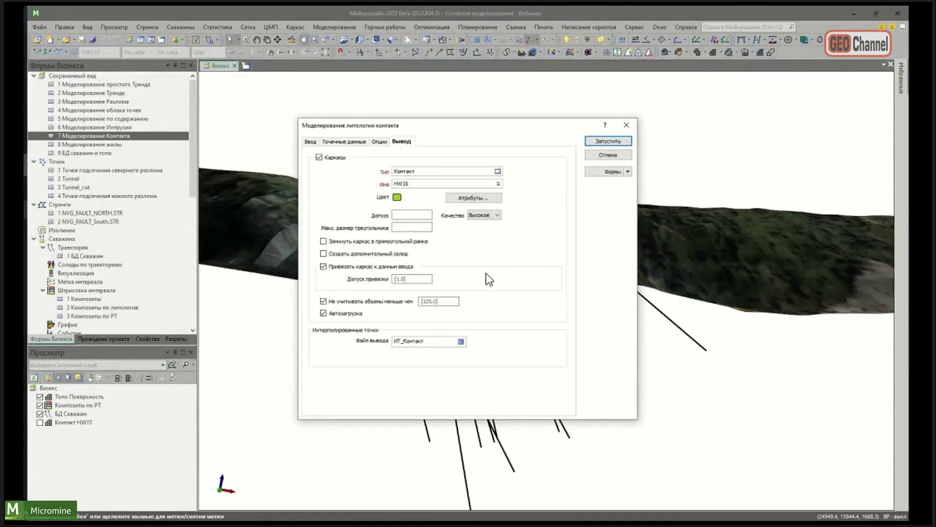
click(343, 255)
click(601, 142)
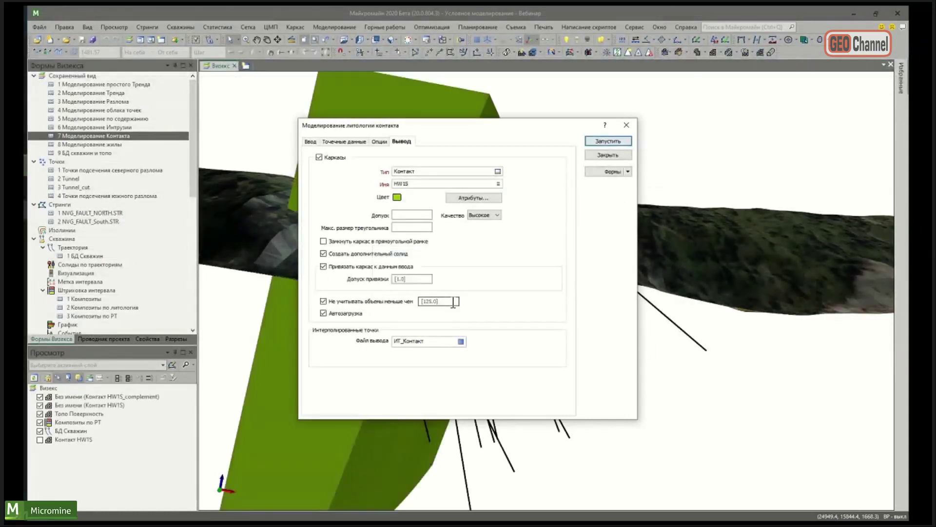
Step: Close the contact modelling dialog and inspect the generated HW1S contact solids together with the topographic surface
click(625, 125)
drag(443, 374, 508, 326)
scroll(525, 275, down, 5)
click(452, 312)
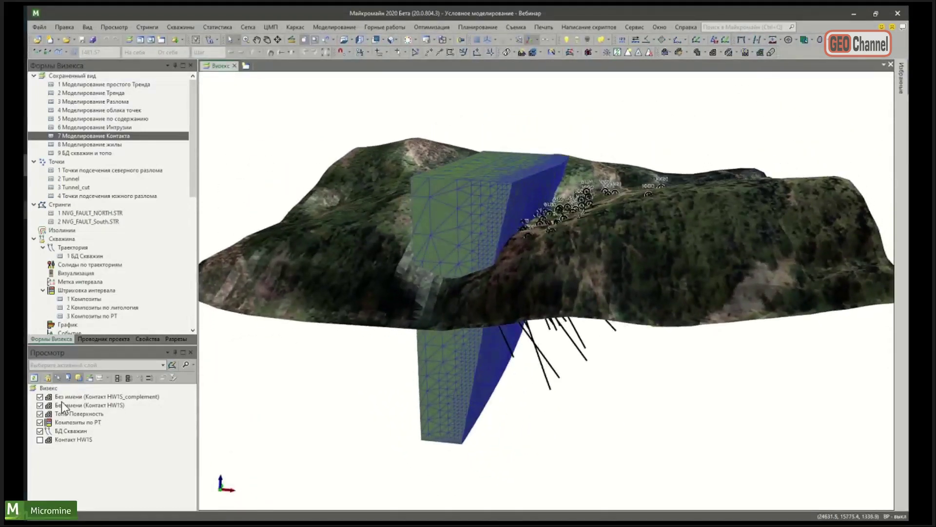
Step: Hide the Контакт HW1S_complement solid and Топо Поверхность to inspect the HW1S contact against the drillhole composites
click(40, 396)
scroll(505, 334, up, 3)
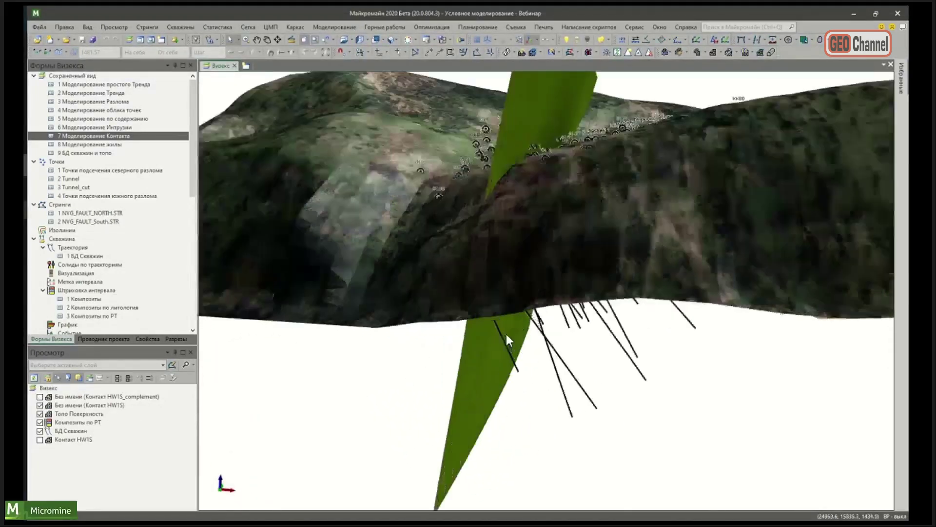
click(40, 414)
drag(461, 332, 612, 323)
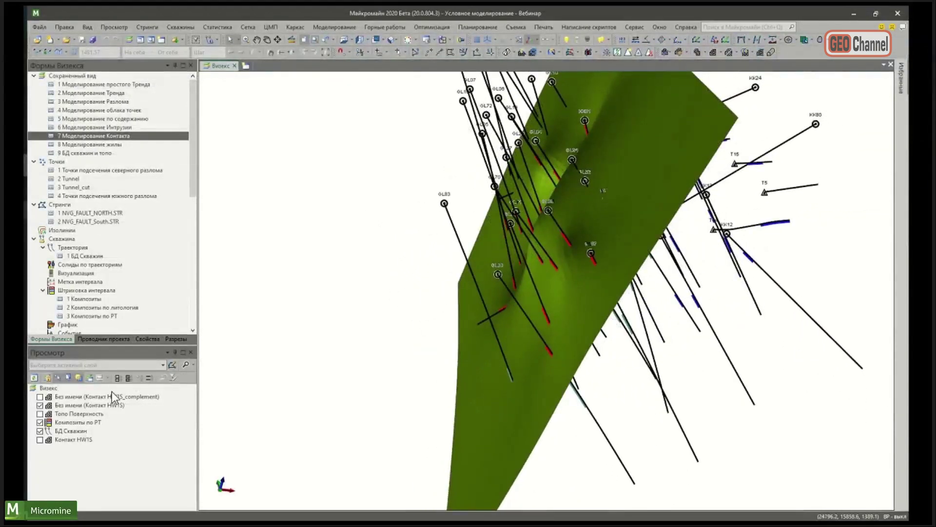
Step: Hide the generated contact, examine the prepared Контакт HW1S layer beneath the redisplayed topographic surface, and hide that layer again
click(40, 406)
click(40, 439)
drag(439, 292, 501, 223)
click(40, 413)
drag(418, 282, 522, 336)
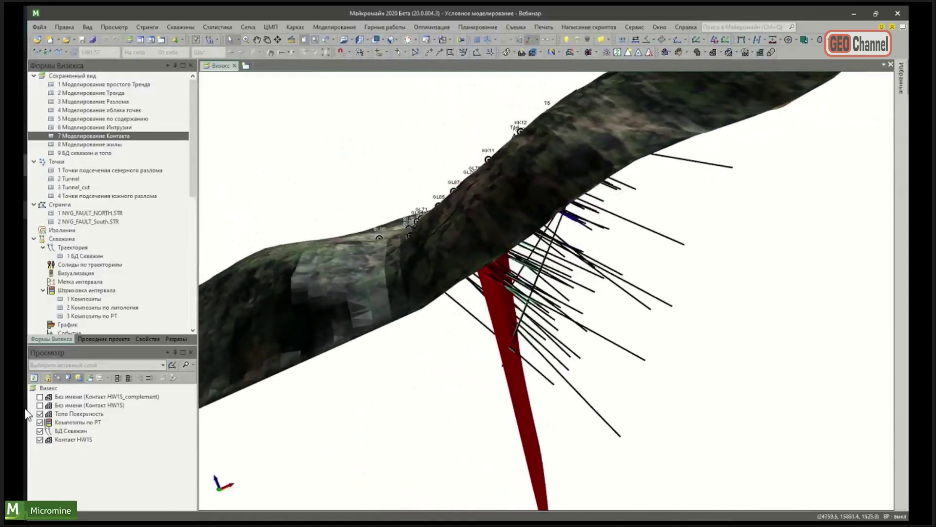
click(61, 446)
click(40, 439)
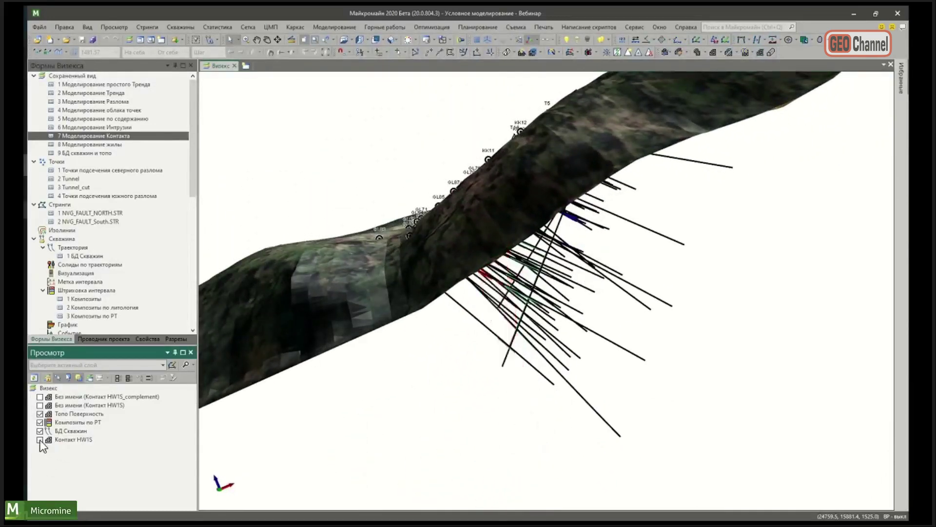
Step: Open vein modelling, review the HW1S input data, enable the additional solid in the output, run it and close the dialog
click(334, 27)
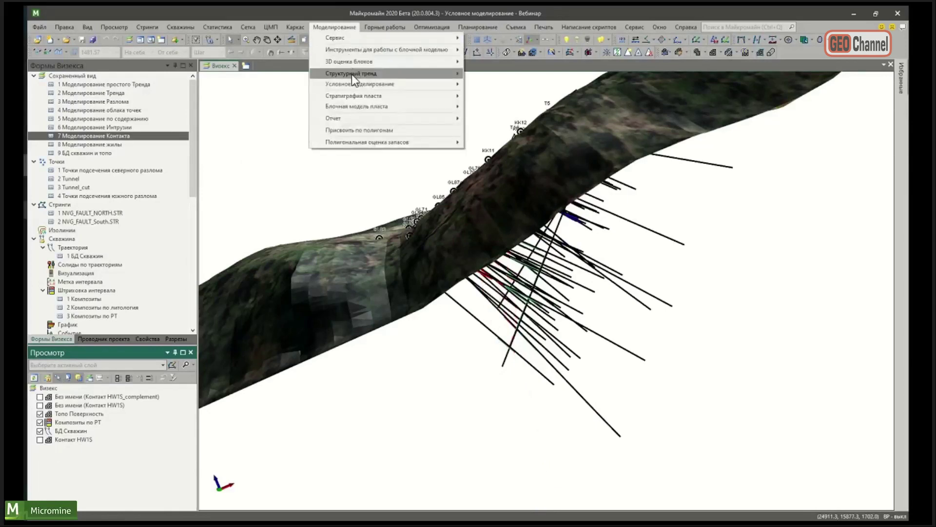
mouse_move(349, 84)
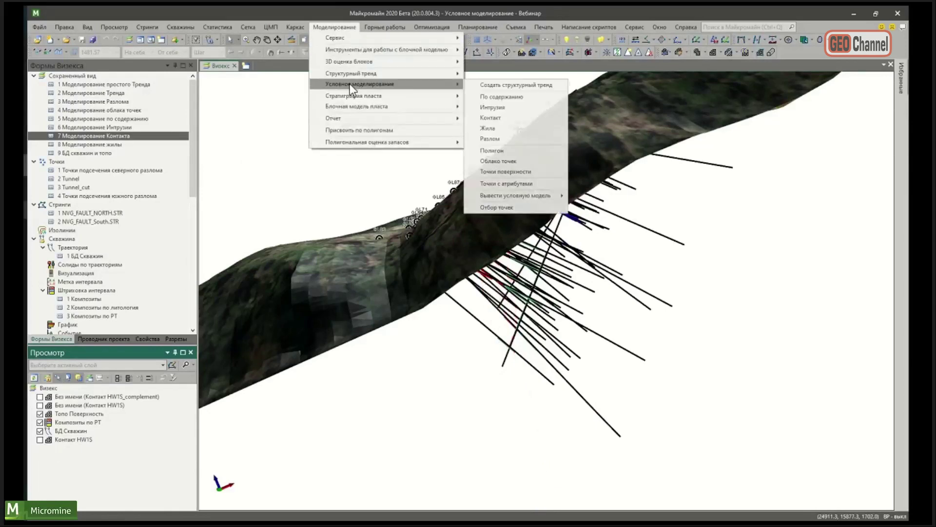
click(507, 128)
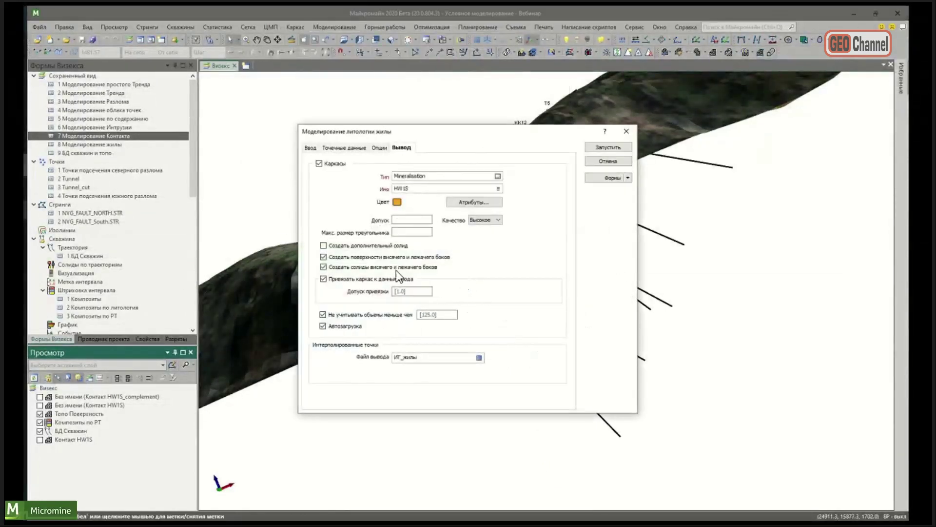
click(310, 148)
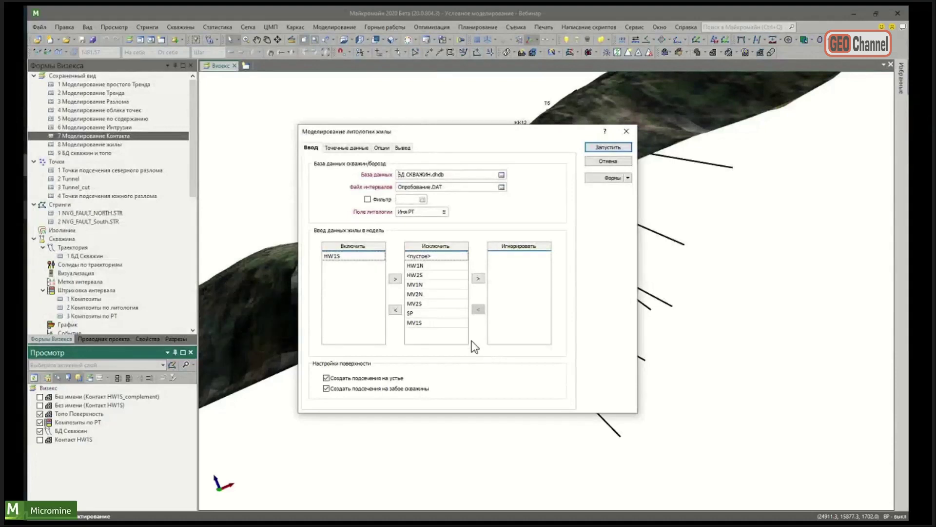
click(402, 147)
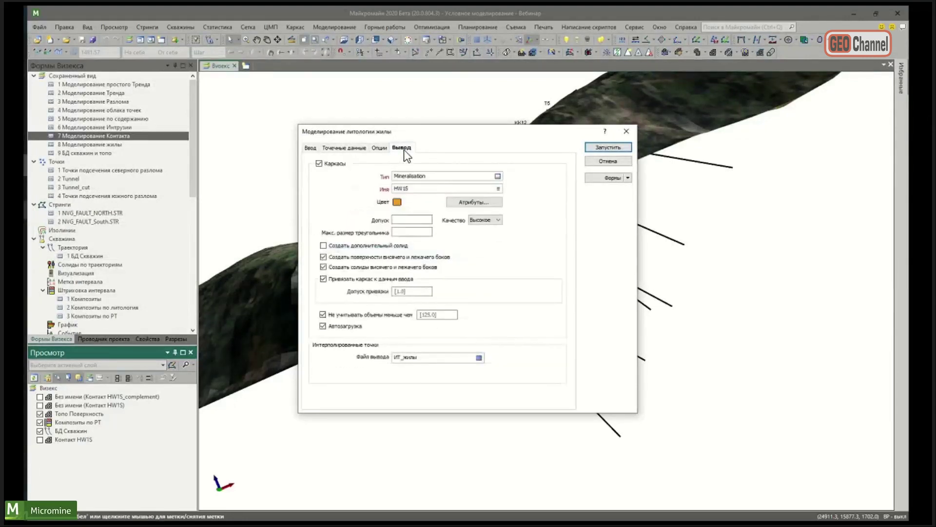
click(347, 246)
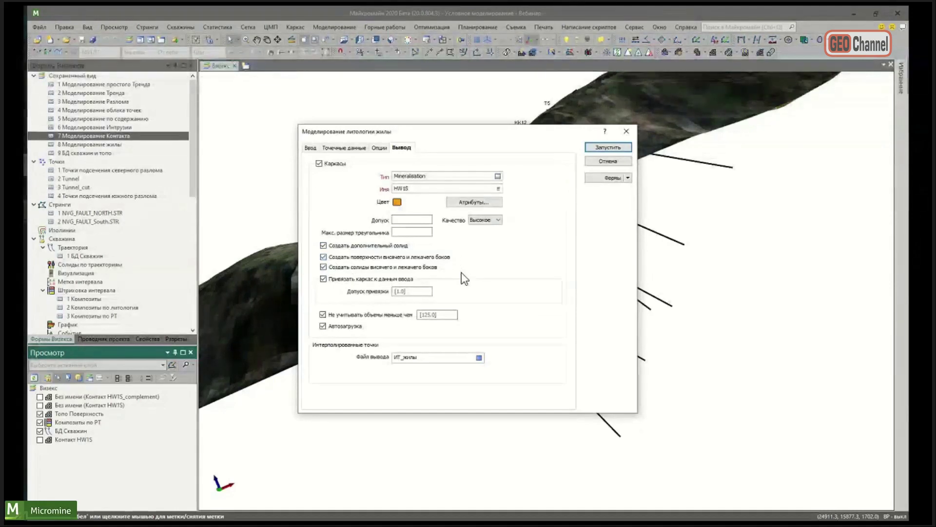
click(608, 147)
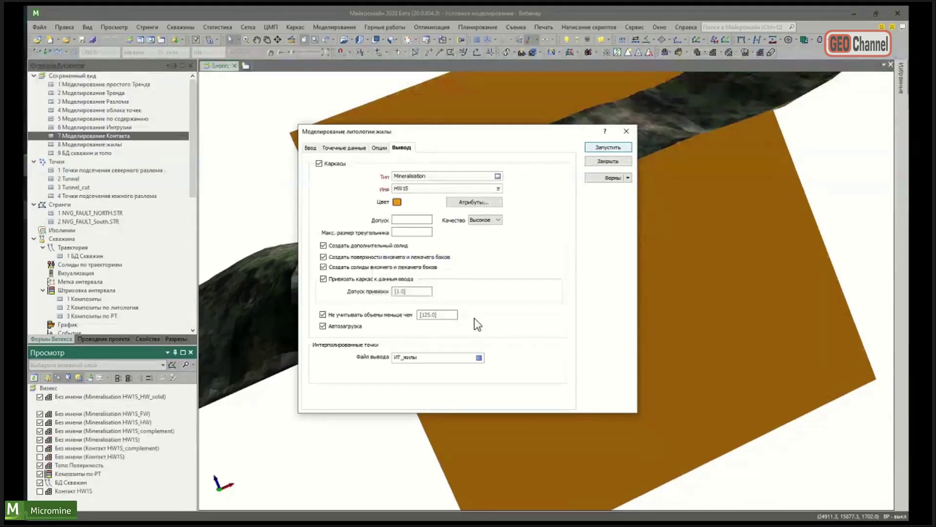
click(626, 131)
Step: Hide the Mineralisation HW1S hanging-wall and footwall solids, their surfaces and the complement, leaving the HW1S vein displayed
drag(378, 353, 413, 336)
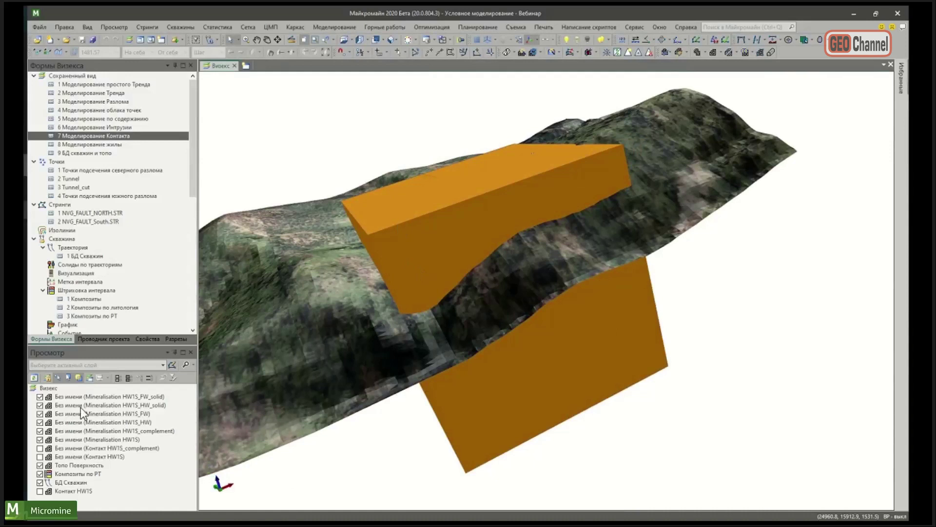
click(40, 406)
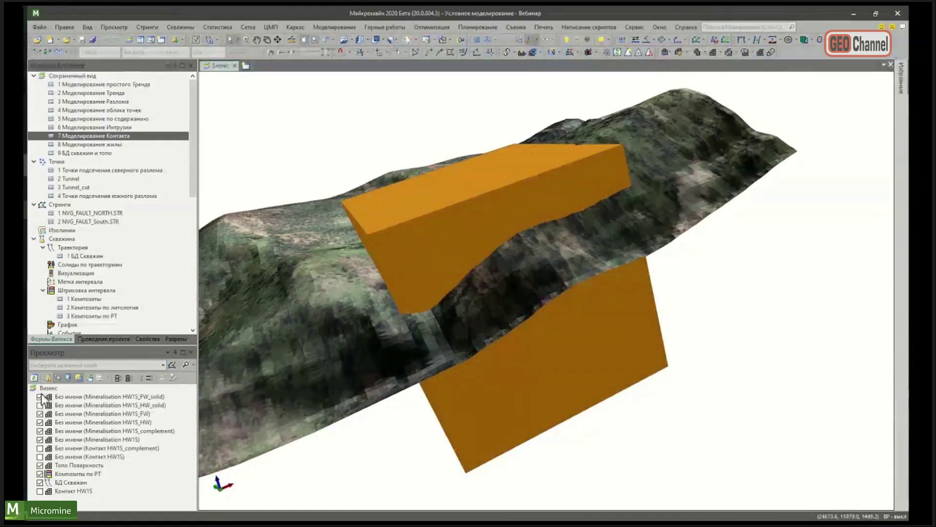
click(40, 422)
drag(435, 302, 407, 284)
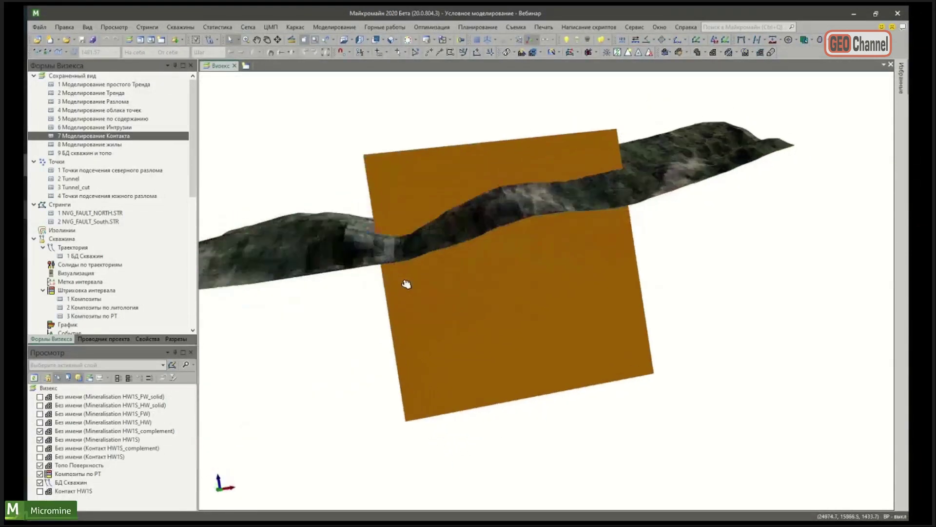
click(40, 431)
click(40, 440)
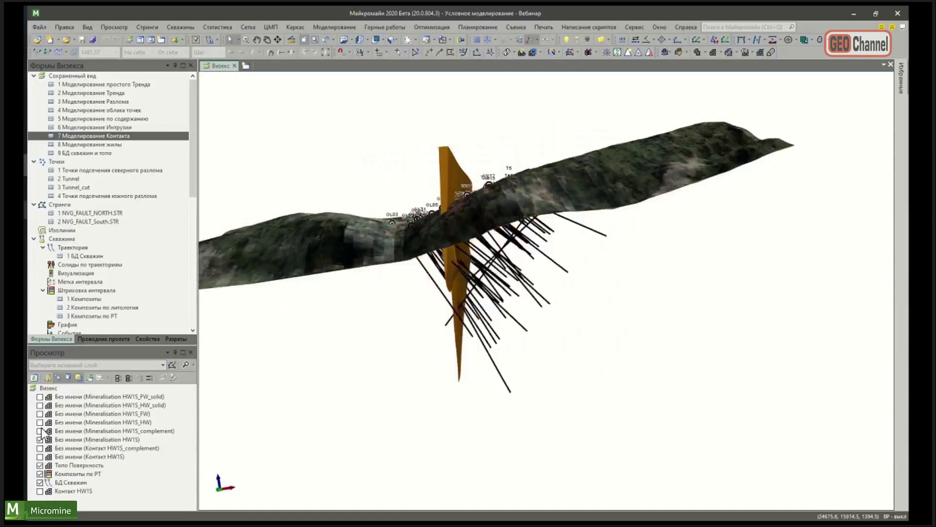
Step: Briefly redisplay the HW1S_FW_solid and HW1S_HW_solid, inspect the HW1S vein against the topography and drillholes, and hide the vein
click(40, 397)
drag(507, 311, 546, 376)
click(40, 405)
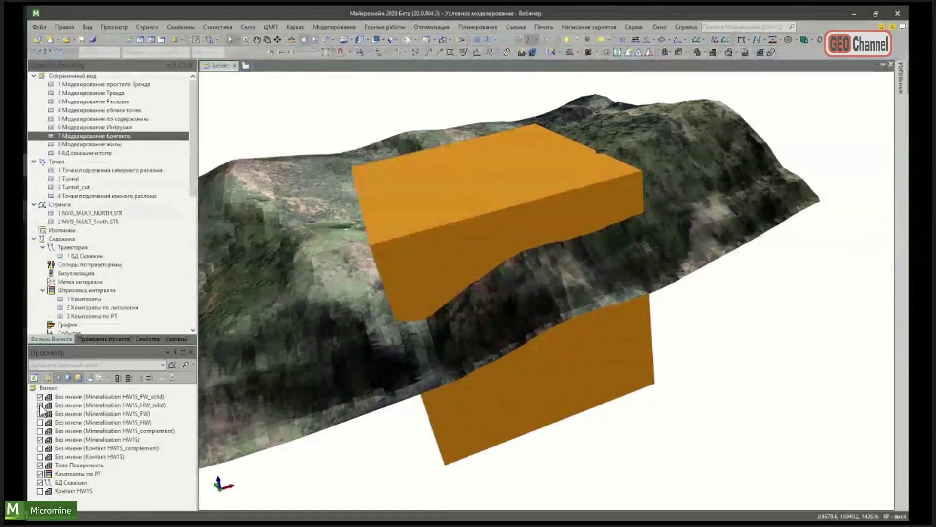
click(40, 397)
drag(373, 312, 460, 221)
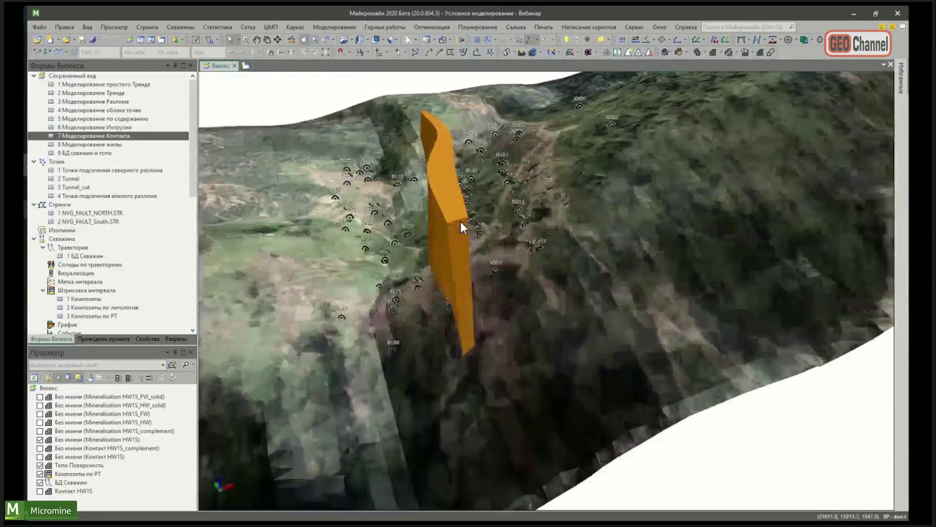
drag(449, 267, 341, 235)
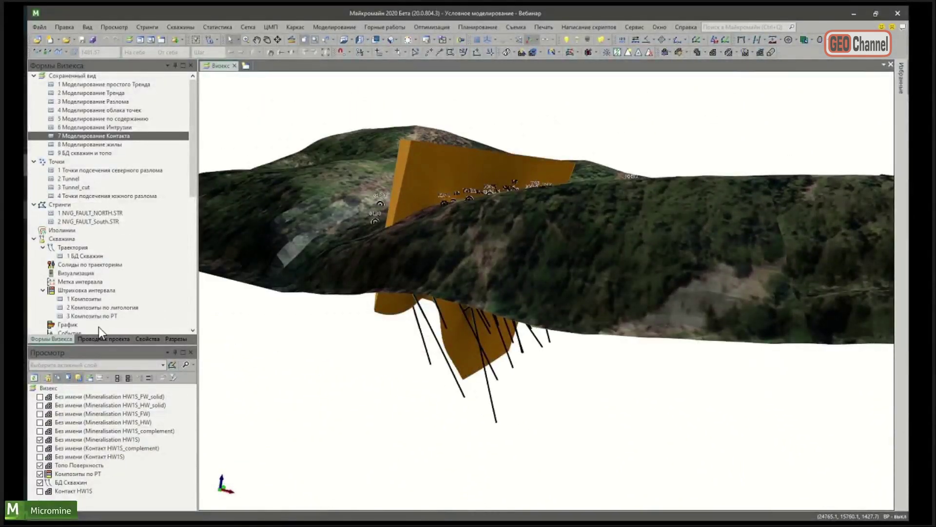
click(40, 439)
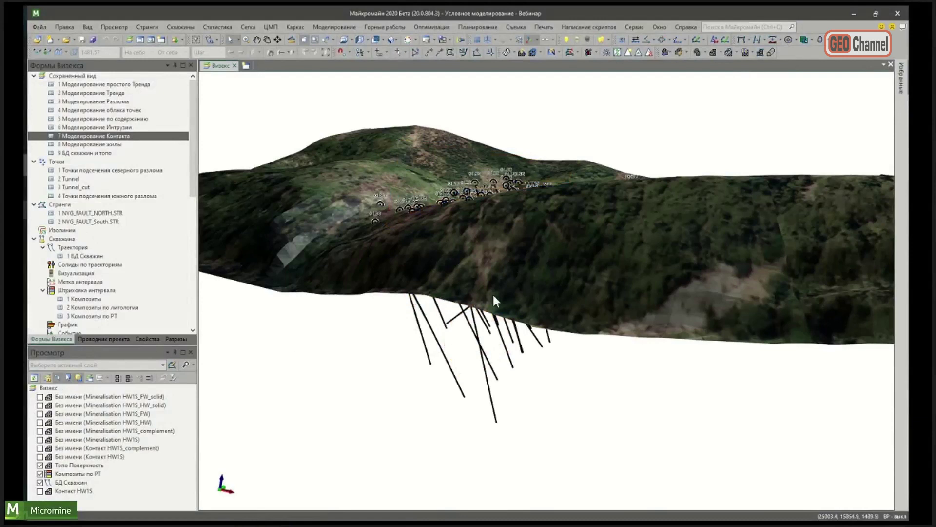
Step: Remove all layers from the Визекс display and load the saved view Моделирование облака точек
click(335, 27)
mouse_move(356, 83)
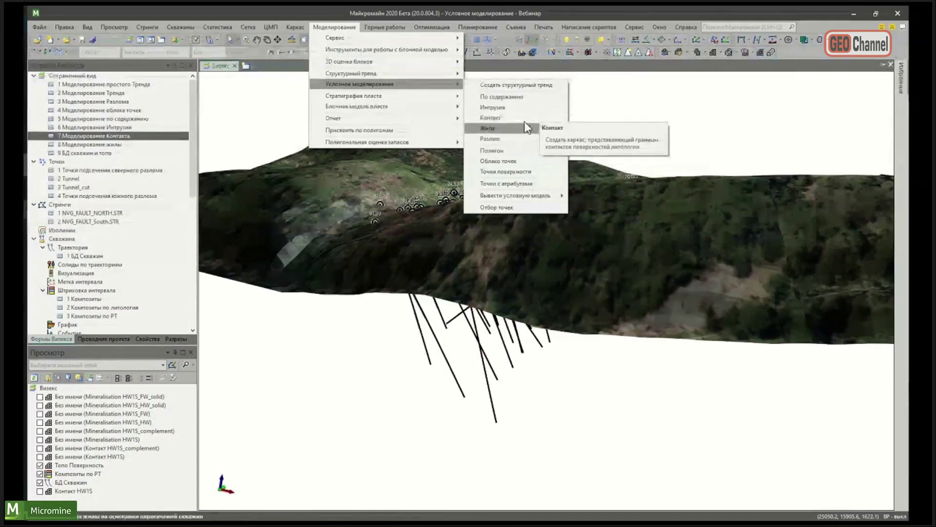
click(67, 414)
click(63, 391)
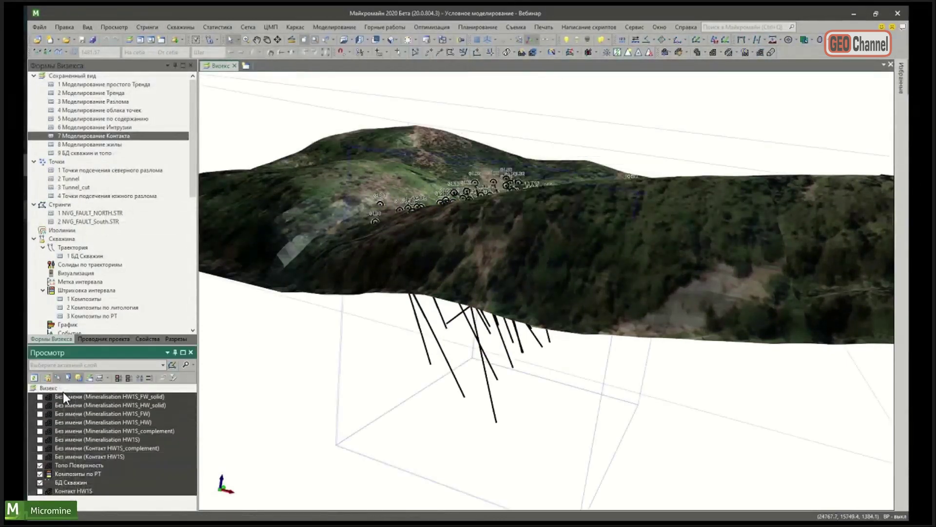
key(Delete)
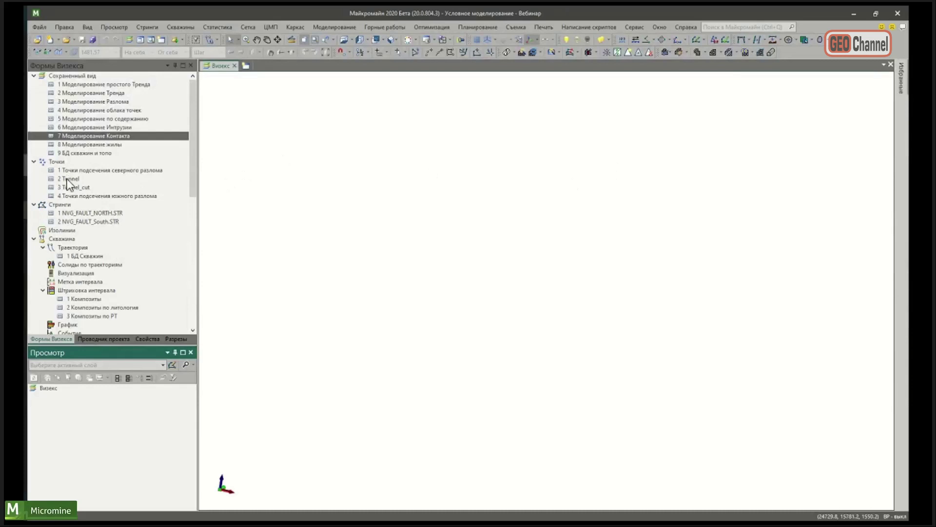
double_click(140, 109)
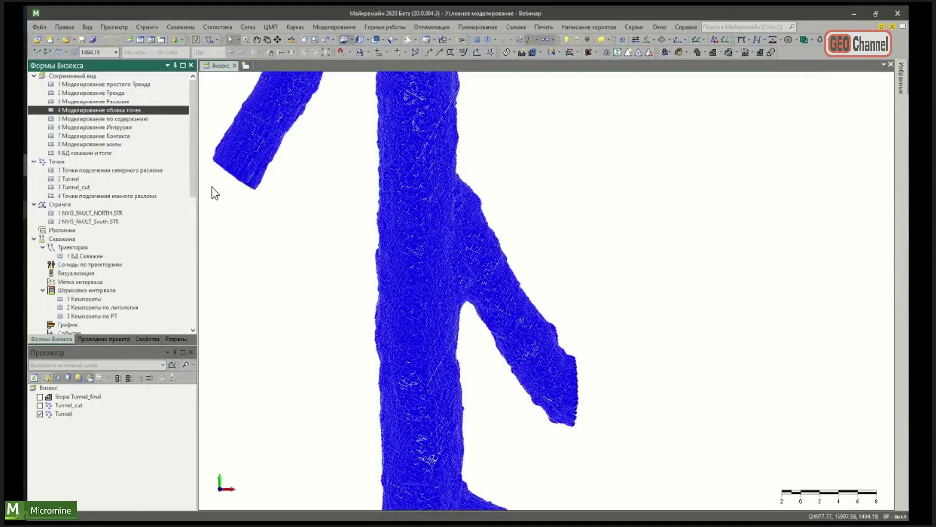
Step: Examine the Tunnel point cloud from an oblique angle, checking the point density at the tunnel branches
scroll(501, 222, down, 3)
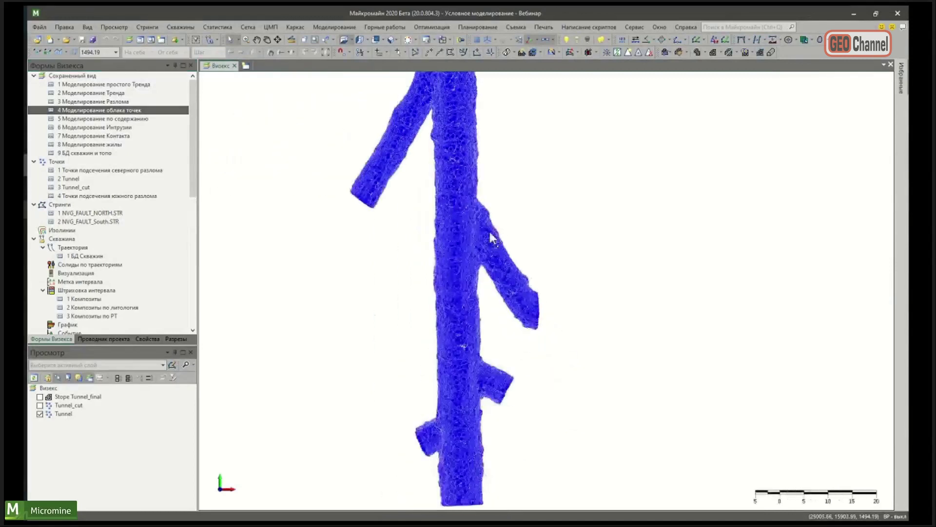
middle_drag(488, 322, 471, 273)
click(337, 26)
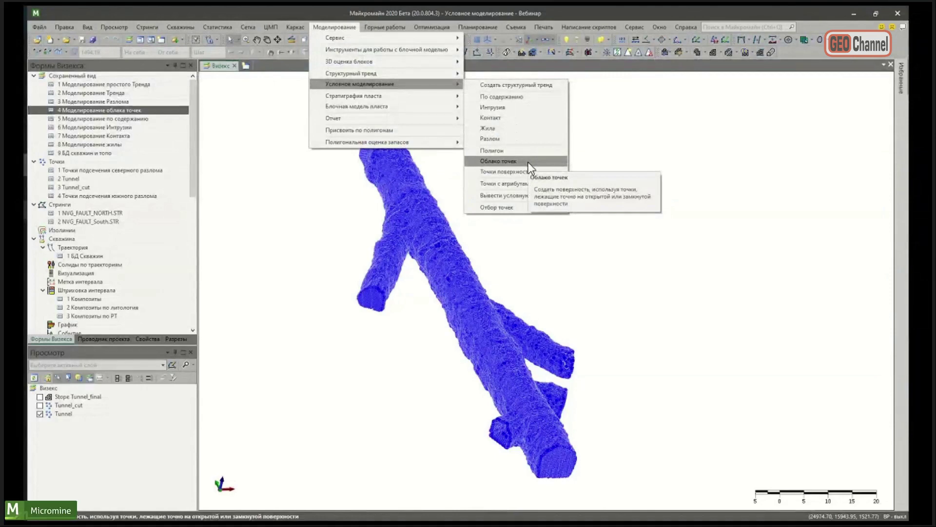
click(393, 341)
scroll(416, 198, up, 5)
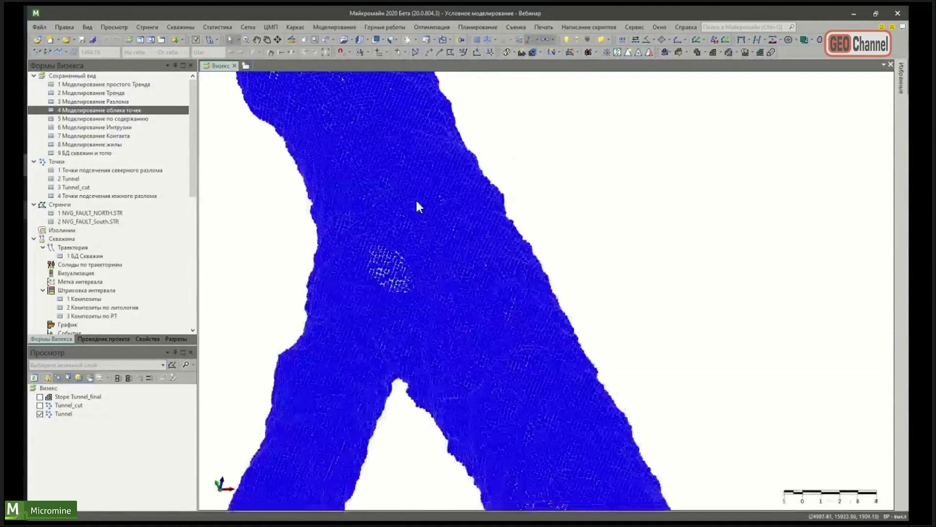
scroll(425, 233, down, 5)
scroll(423, 232, up, 5)
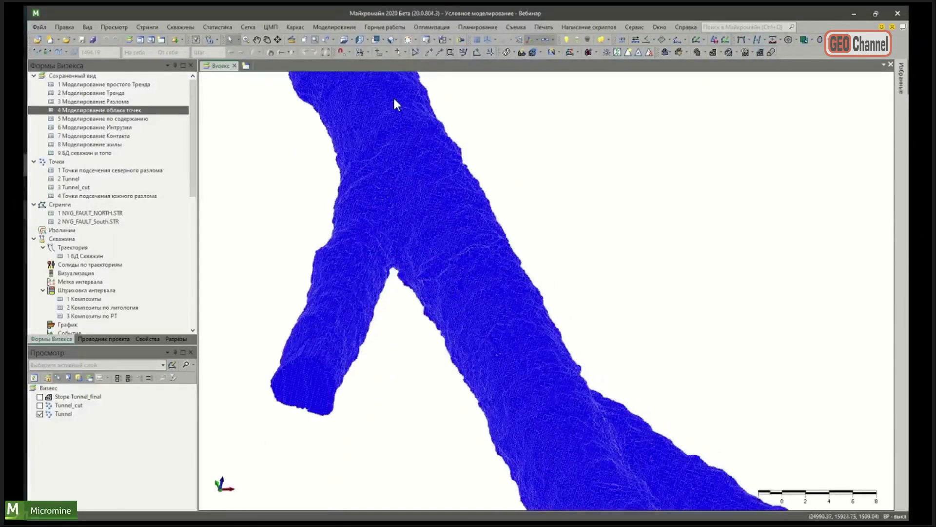
Step: Open point selection (Отбор точек) for the Tunnel file and run it with grid size 1 and output to Tunnel_cut
click(339, 26)
mouse_move(408, 87)
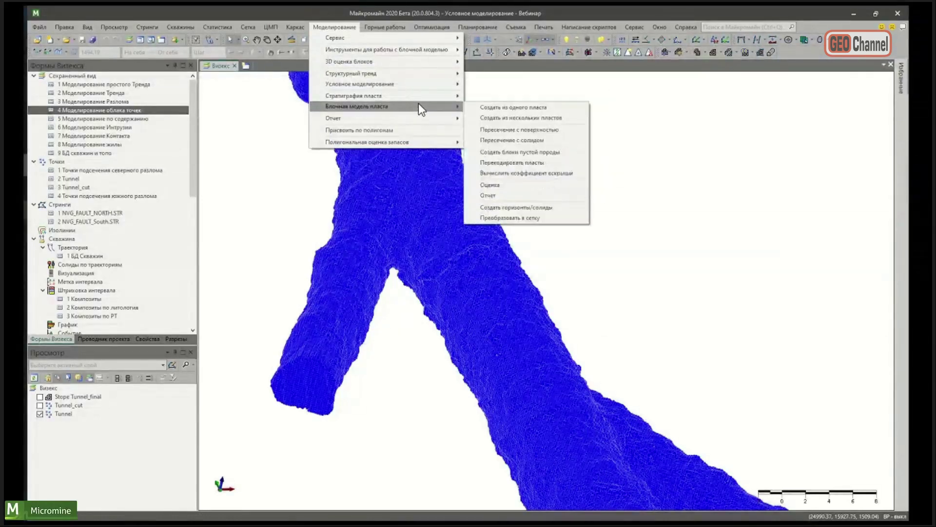
mouse_move(160, 28)
mouse_move(185, 96)
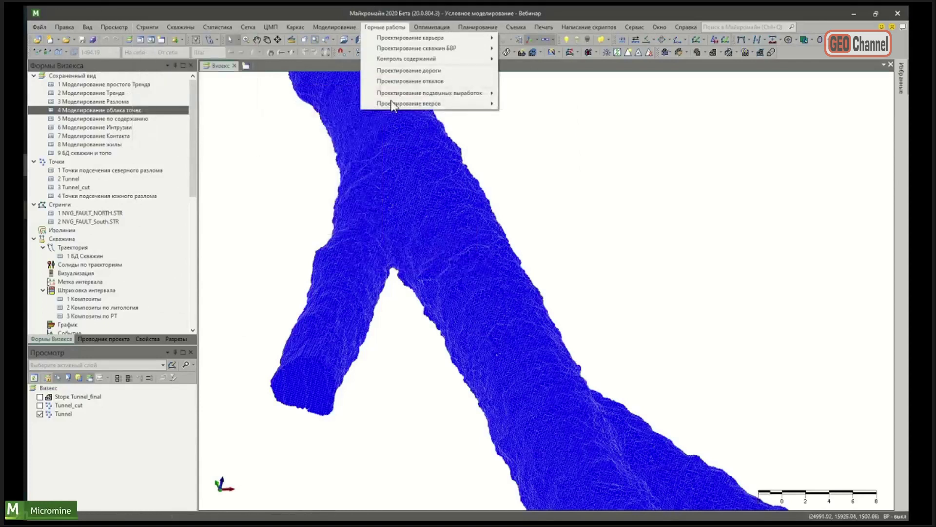
mouse_move(332, 27)
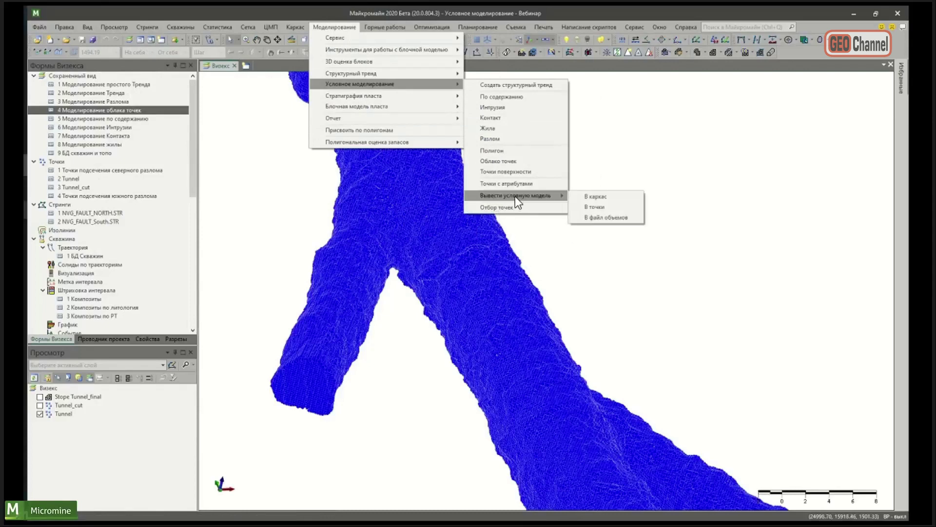
click(507, 207)
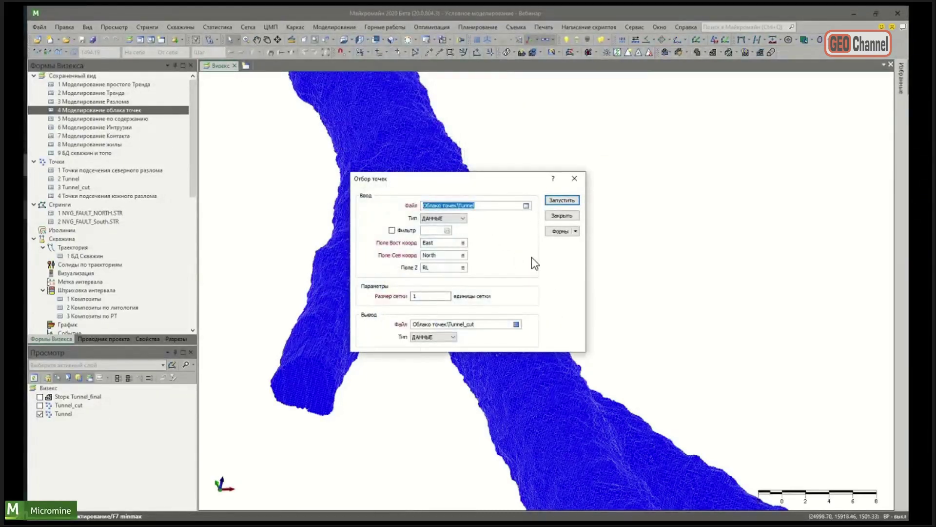
double_click(429, 296)
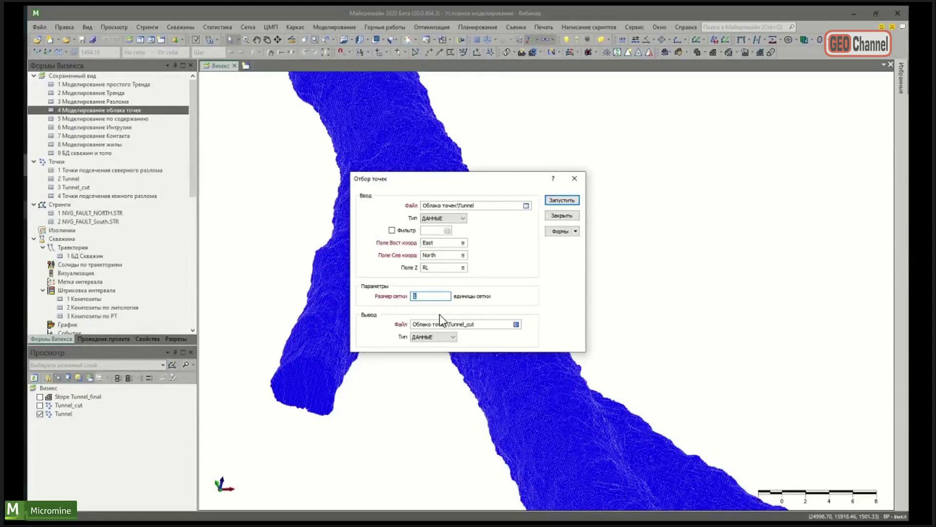
click(430, 297)
click(562, 200)
click(485, 287)
Step: View the source Tunnel file and check the descriptive statistics of its RL field
right_click(455, 205)
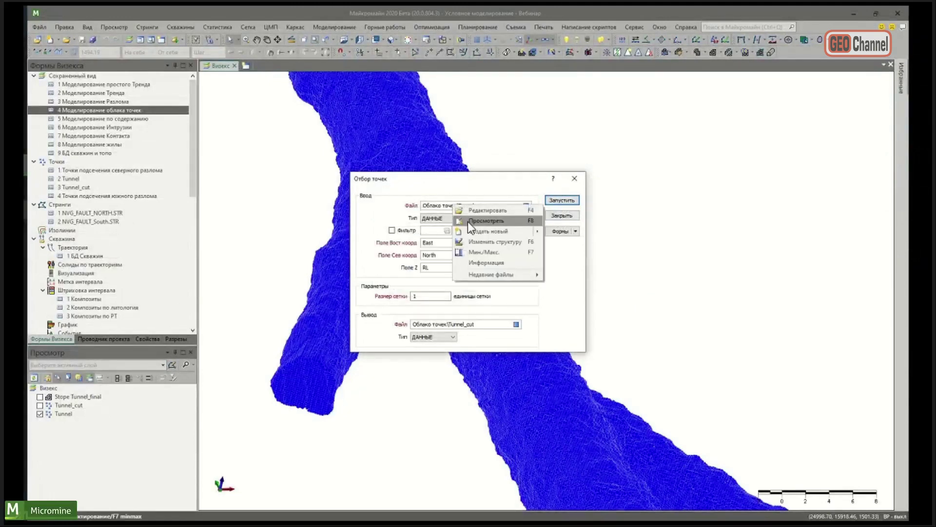
click(467, 221)
right_click(131, 113)
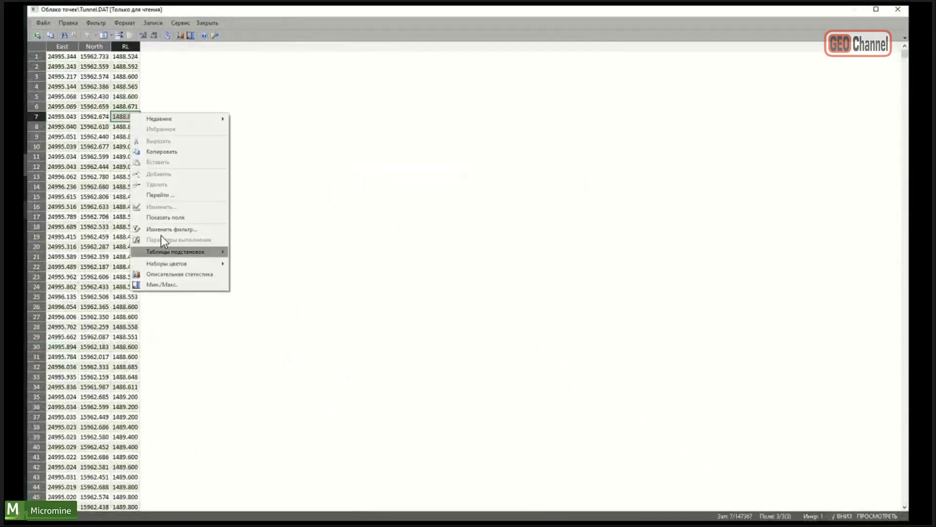
click(173, 274)
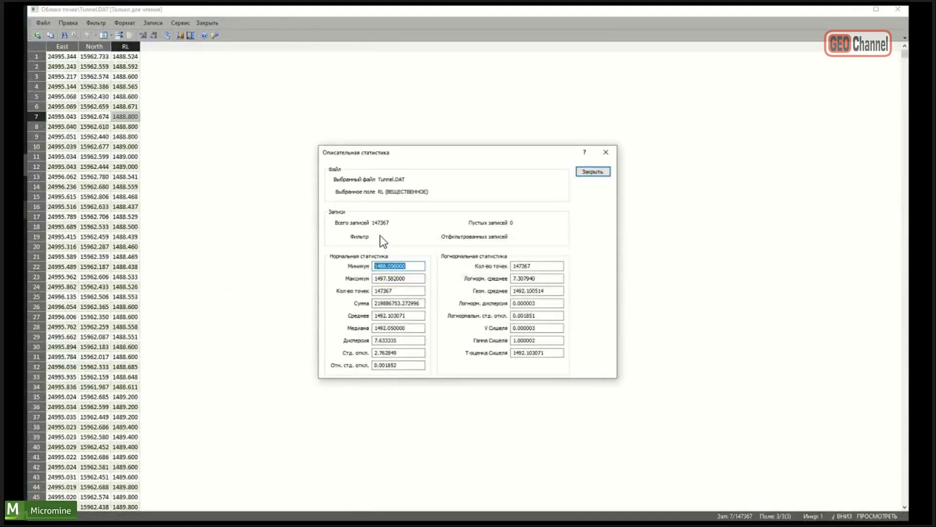
key(Escape)
key(Escape)
Step: View the reduced Tunnel_cut output file, check the descriptive statistics of its RL field, and close the file
right_click(444, 323)
click(449, 337)
right_click(126, 106)
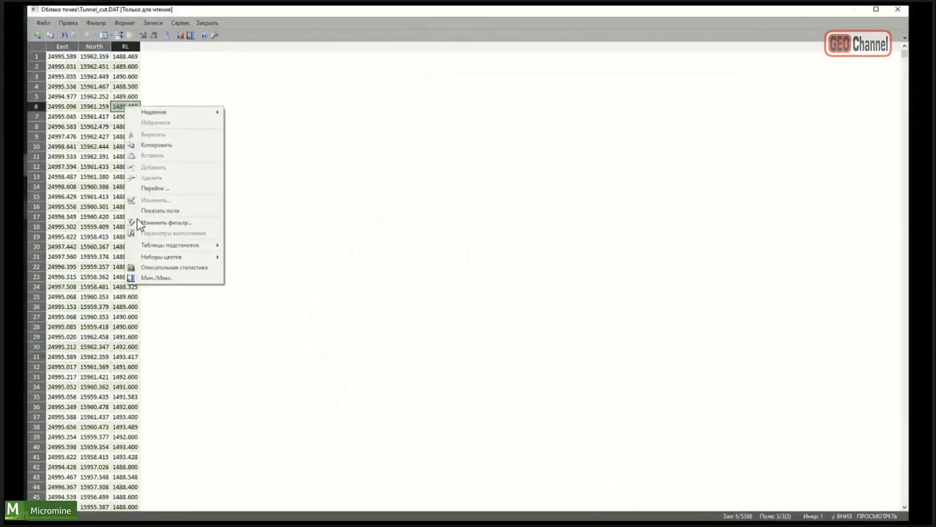
click(164, 268)
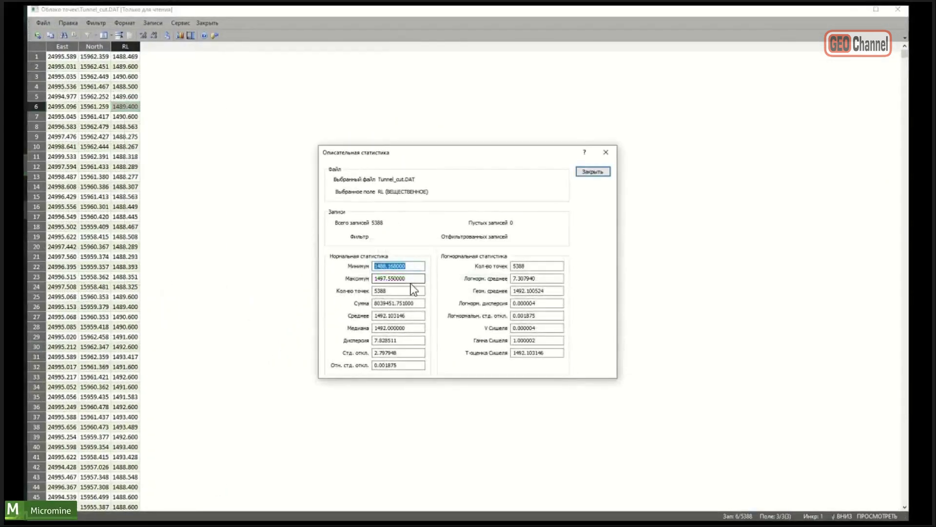
key(Escape)
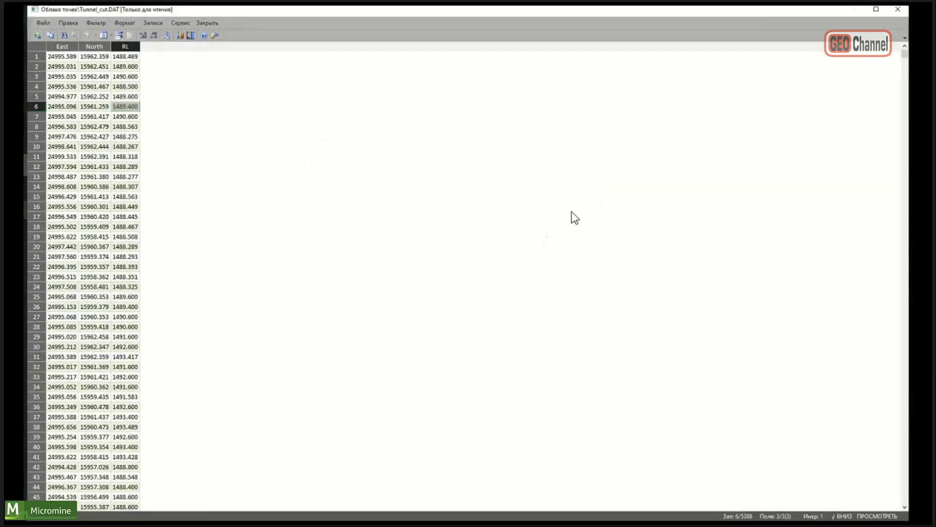
click(904, 8)
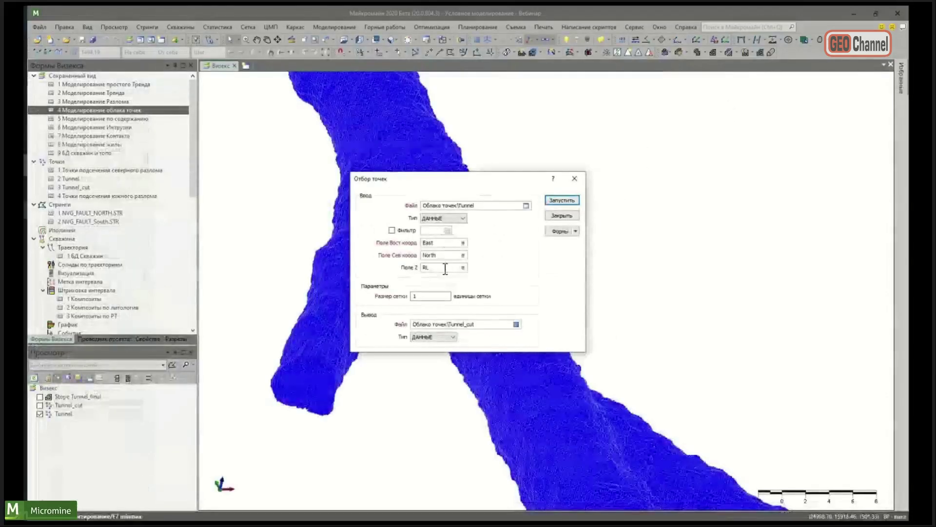
Step: Finish the Tunnel point selection with grid size 1 and compare the Tunnel and Tunnel_cut clouds, leaving only Tunnel_cut displayed
double_click(429, 296)
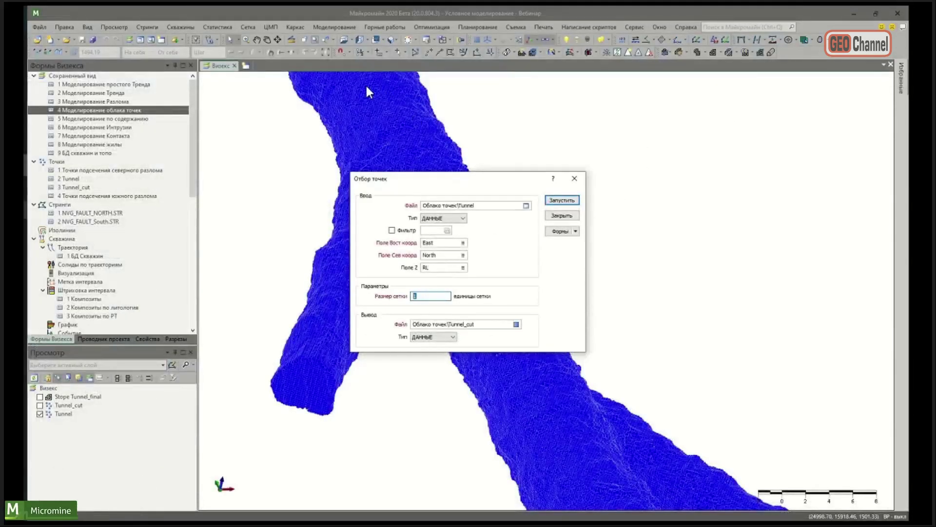
click(562, 200)
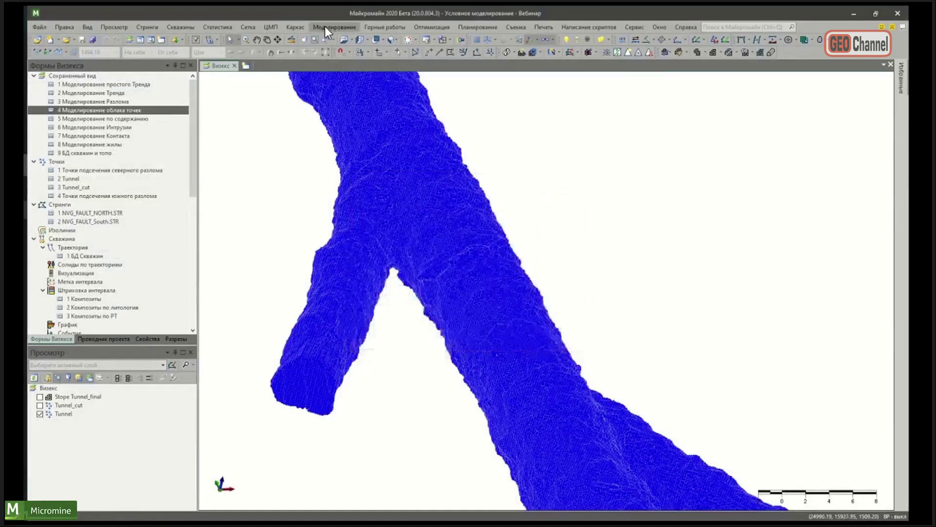
click(40, 406)
click(40, 414)
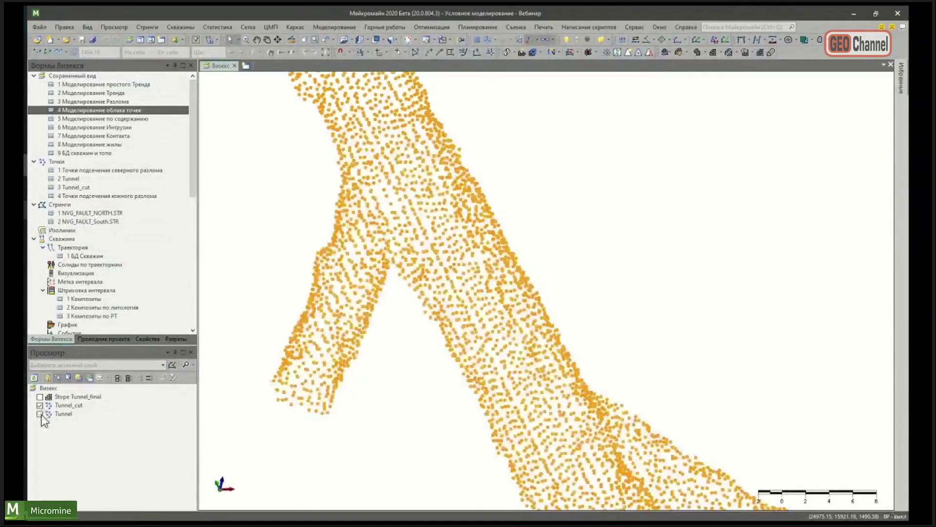
click(40, 414)
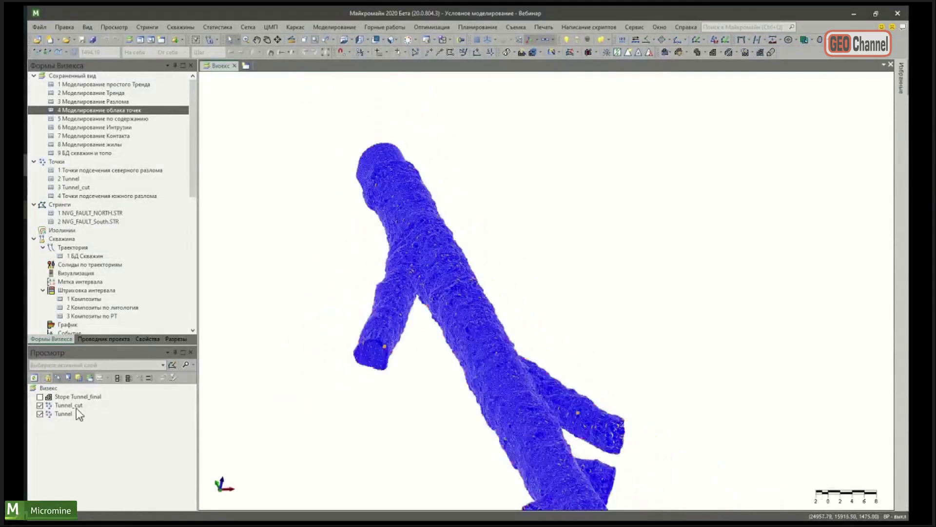
drag(444, 359, 357, 314)
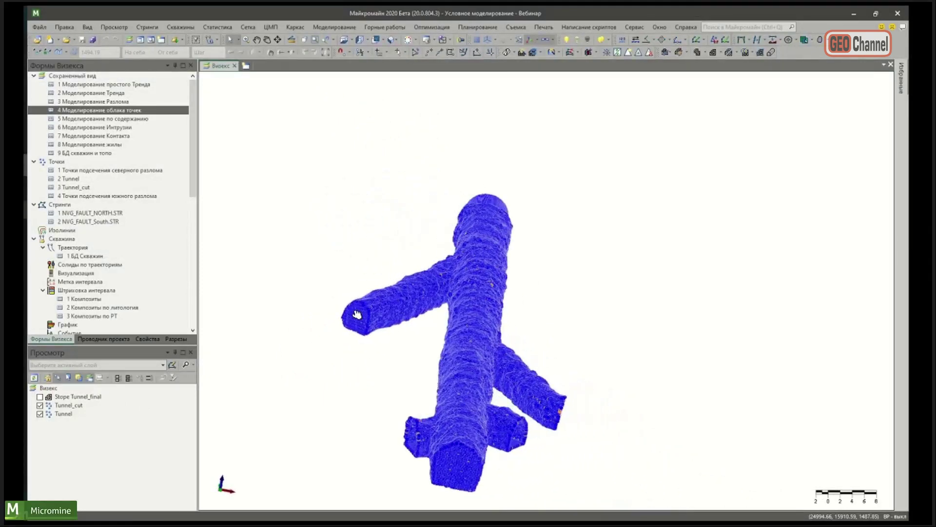
click(40, 413)
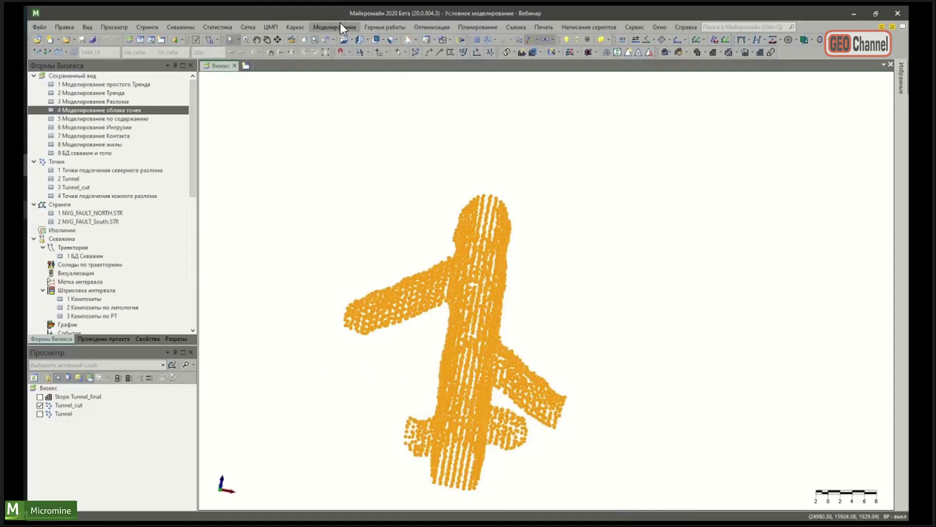
Step: Run point cloud modelling (Облако точек) on Tunnel_cut with high quality, outputting the Stope wireframe Tunnel_cut2 with simplification and snapping to input data
click(316, 25)
mouse_move(379, 85)
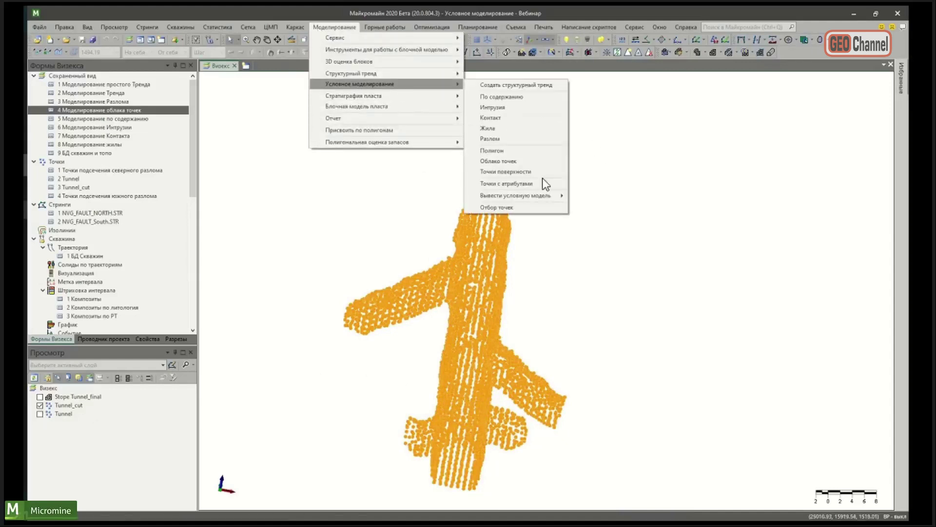
click(537, 161)
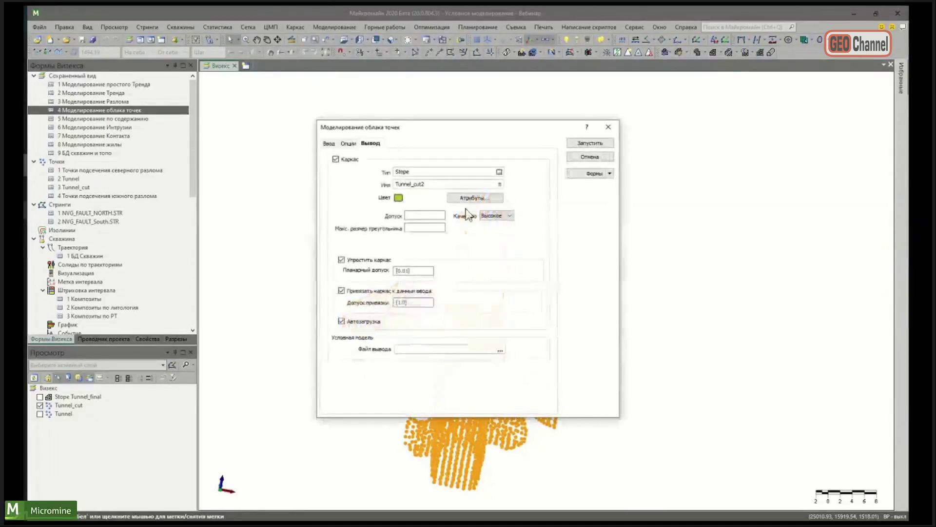
click(329, 144)
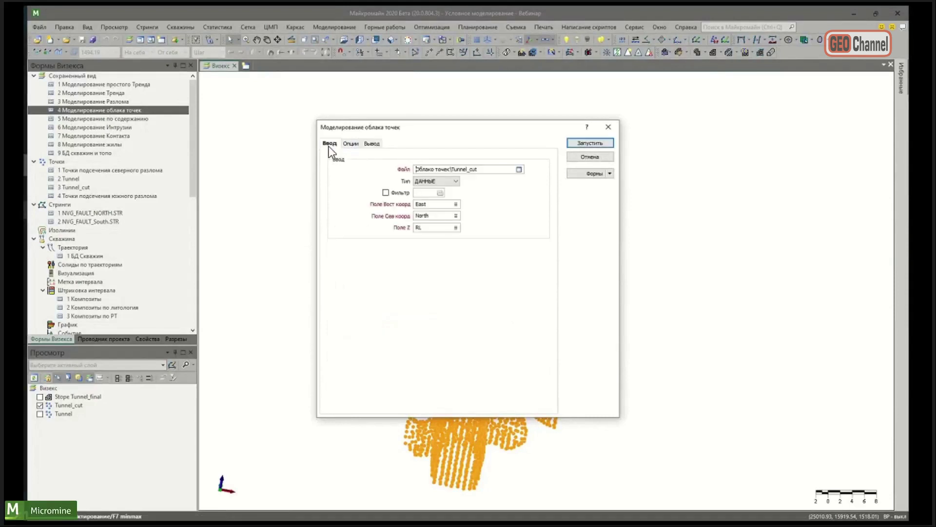
click(361, 145)
click(373, 144)
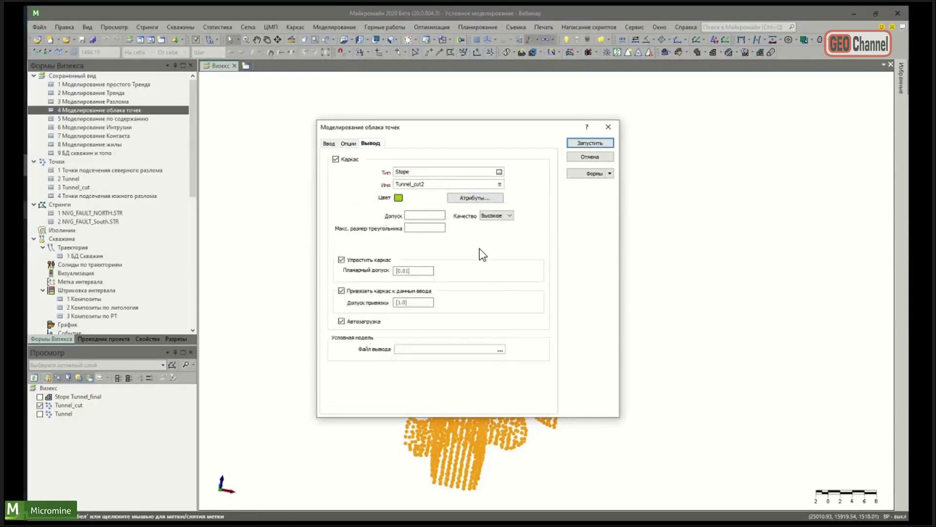
click(604, 145)
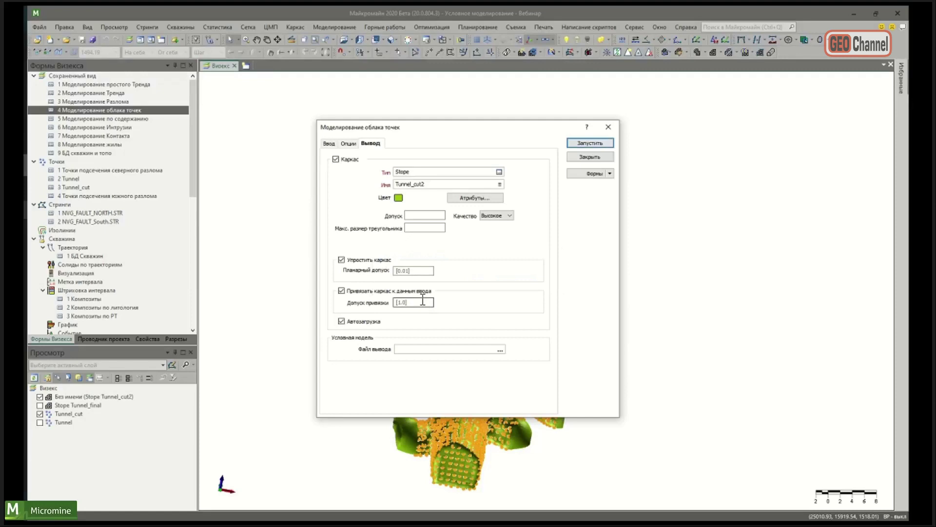
click(609, 127)
Step: Examine how the Tunnel_cut2 wireframe fits the Tunnel_cut points at the branches, the tunnel end and in plan view
drag(497, 294, 370, 351)
scroll(520, 281, up, 3)
drag(511, 264, 558, 345)
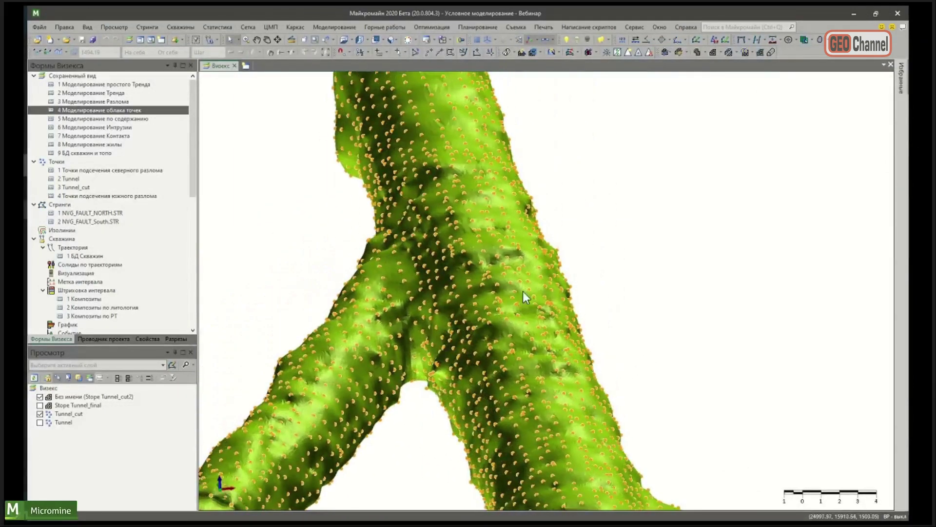
scroll(347, 90, down, 2)
click(278, 40)
drag(376, 109, 412, 231)
middle_drag(412, 230, 507, 278)
scroll(561, 308, up, 5)
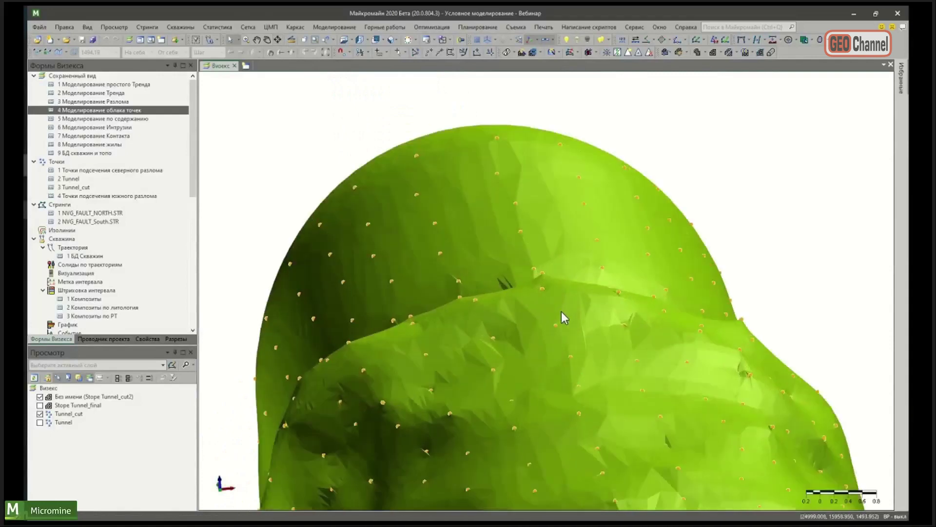
drag(518, 476, 731, 279)
scroll(432, 319, down, 5)
drag(432, 319, 536, 225)
Step: Replace the displayed Tunnel_cut2 wireframe with Stope Tunnel_final, keeping the Tunnel_cut points displayed
click(39, 396)
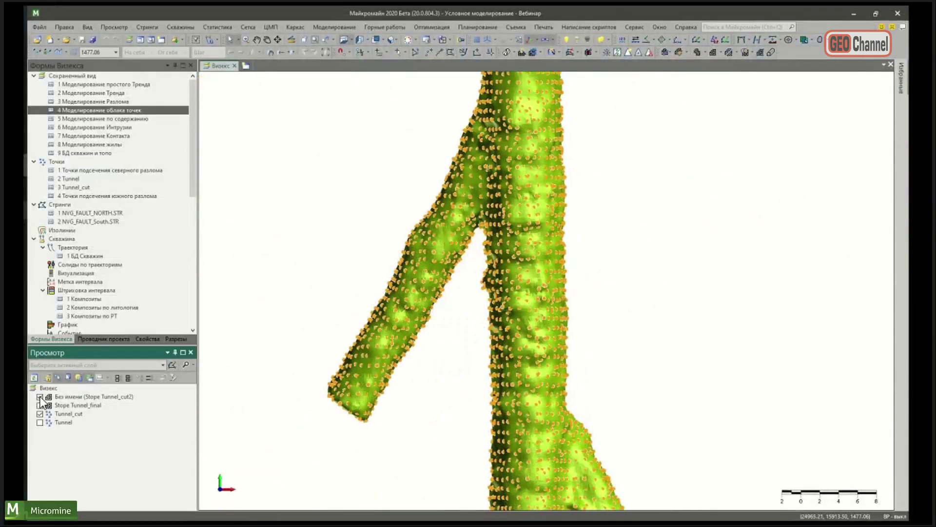
click(40, 405)
click(40, 414)
drag(536, 341, 501, 360)
click(40, 413)
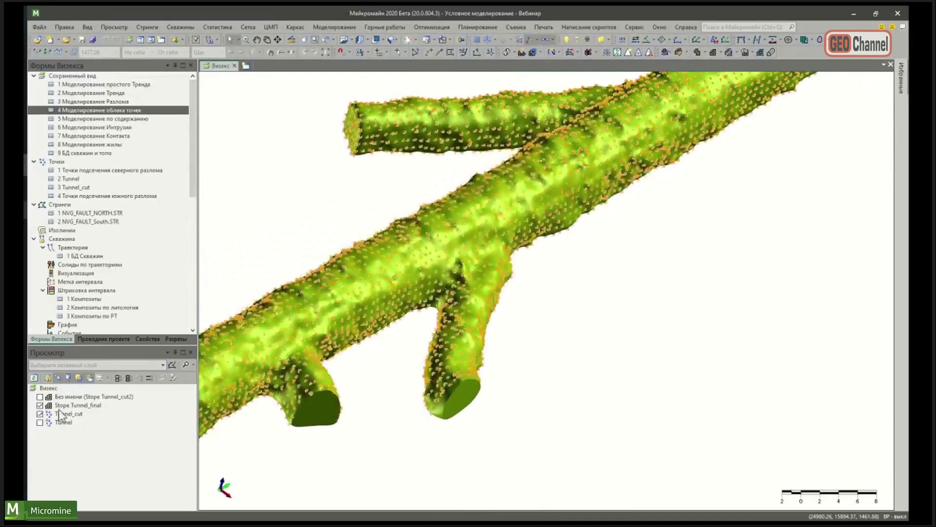
Step: Check the properties of the Stope Tunnel_final wireframe and examine its shape against the points in plan view
mouse_move(464, 391)
mouse_down()
mouse_move(458, 186)
mouse_move(587, 321)
mouse_move(520, 308)
mouse_up()
click(147, 339)
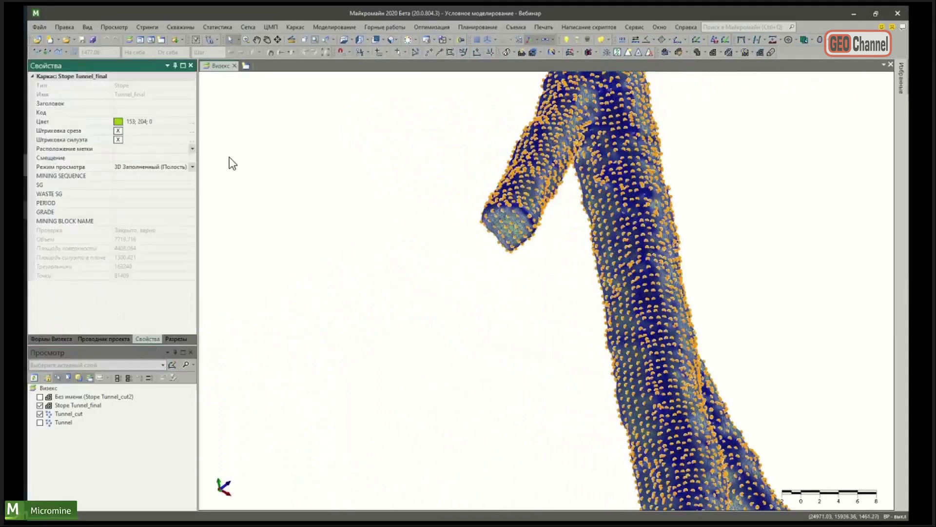
click(511, 370)
drag(511, 371, 554, 283)
scroll(554, 280, down, 3)
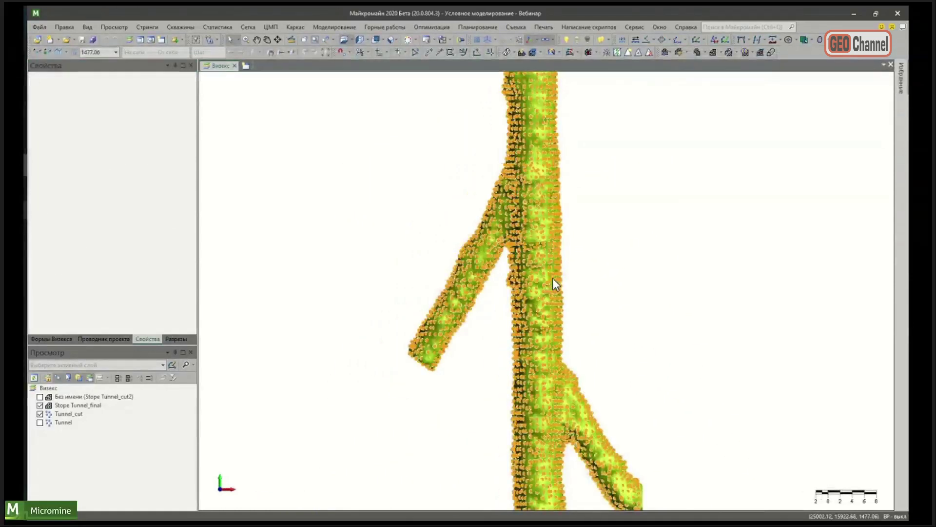
mouse_move(552, 278)
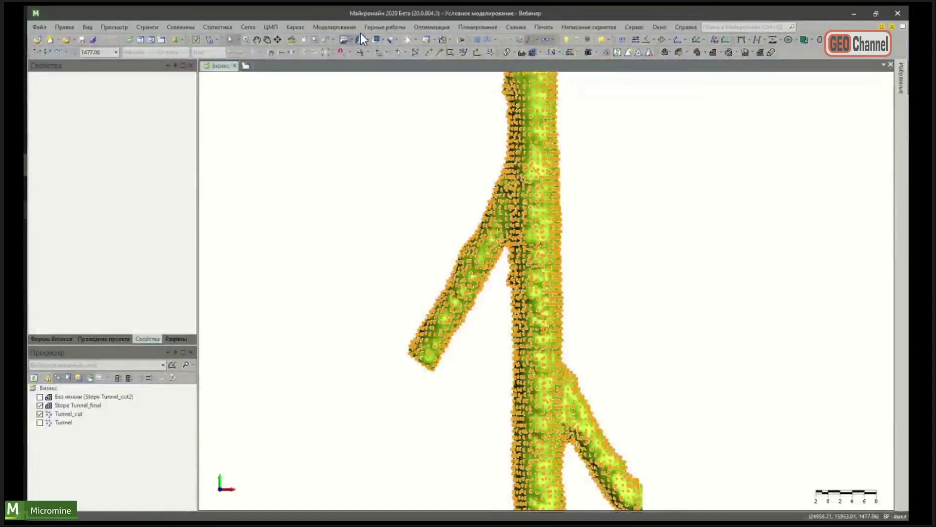
Step: Review the intensity (Интенсивность) settings of the trend surfaces in the structural trend model form and close it
click(346, 28)
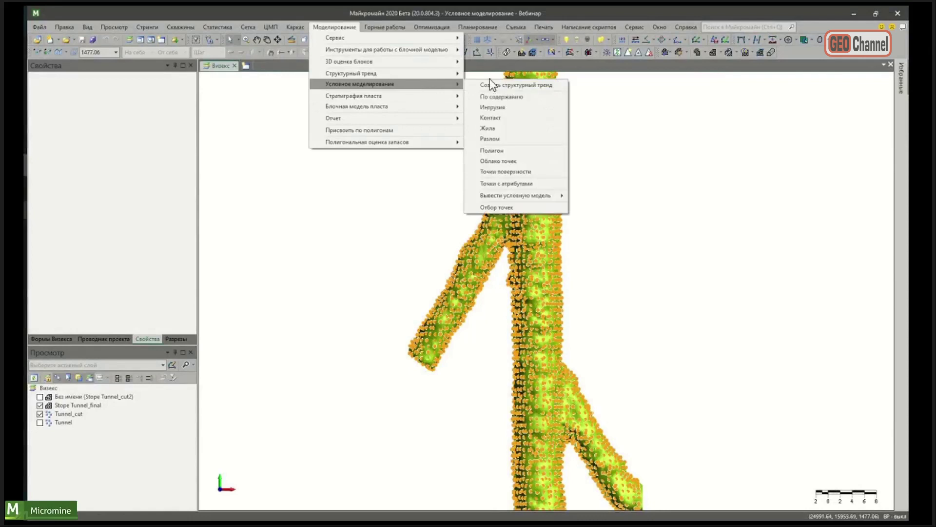
click(487, 84)
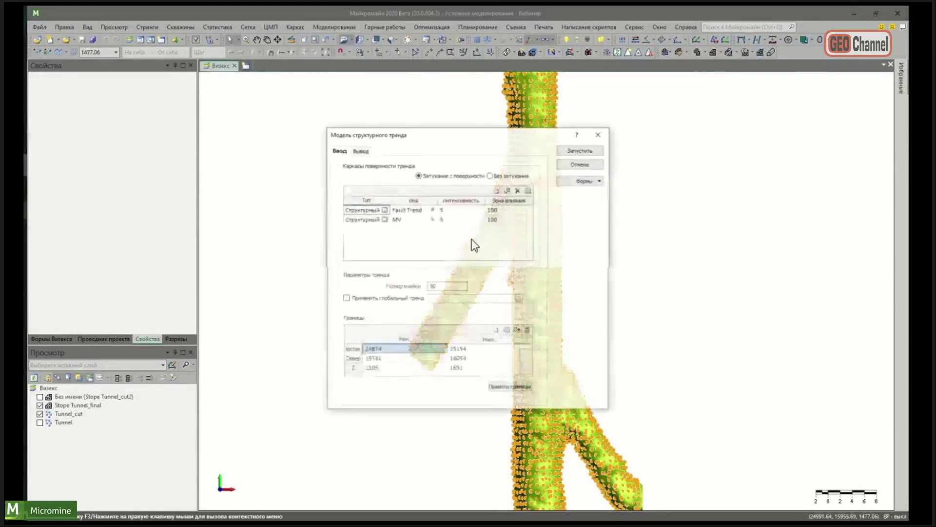
click(451, 202)
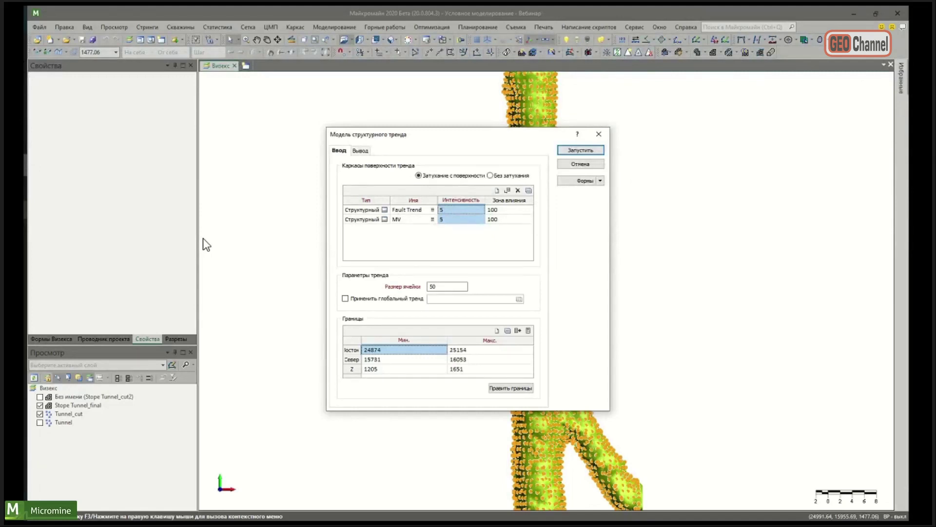
click(599, 133)
Step: Load the saved views for simple trend and trend modelling, plus the structural trend model Trend Simple.mmstf
click(57, 339)
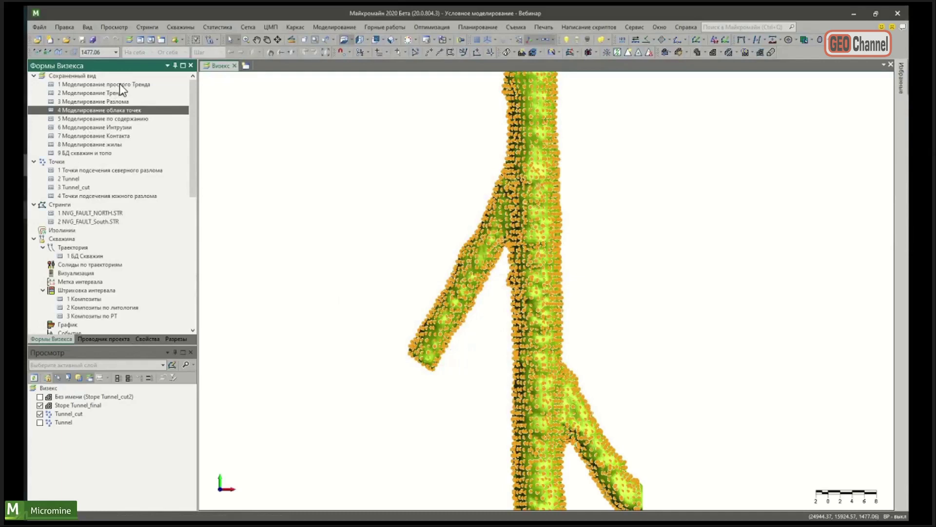
double_click(120, 84)
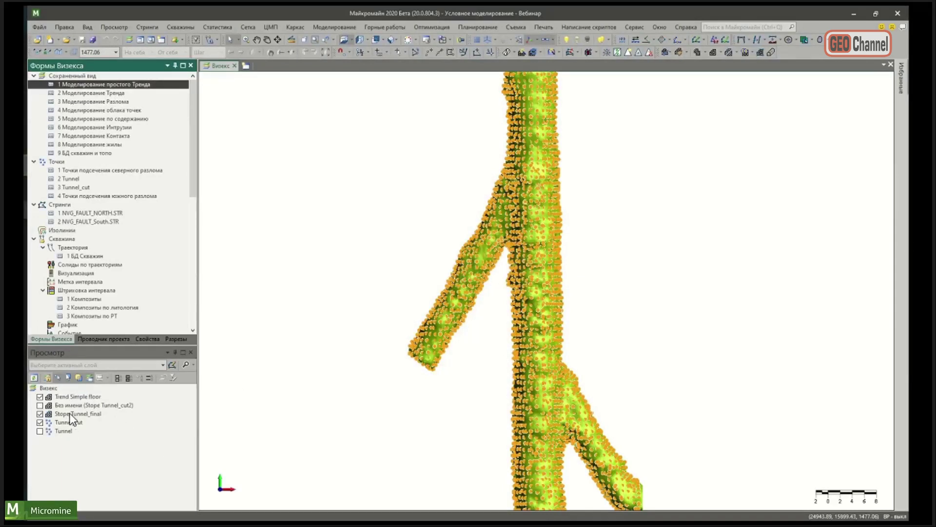
double_click(105, 94)
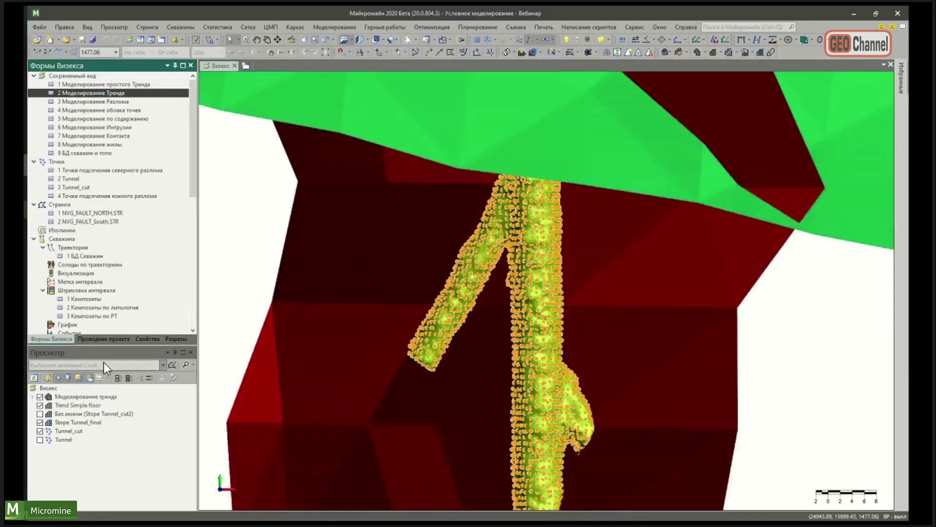
scroll(78, 254, down, 7)
scroll(73, 241, down, 4)
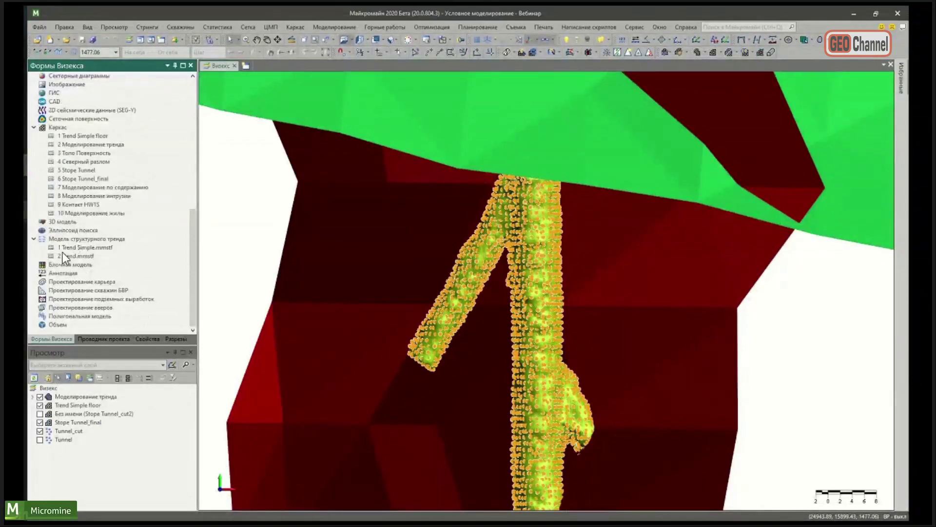
double_click(63, 248)
Step: Hide all layers except Trend Simple.mmstf and fit the view to that structural trend model
click(63, 404)
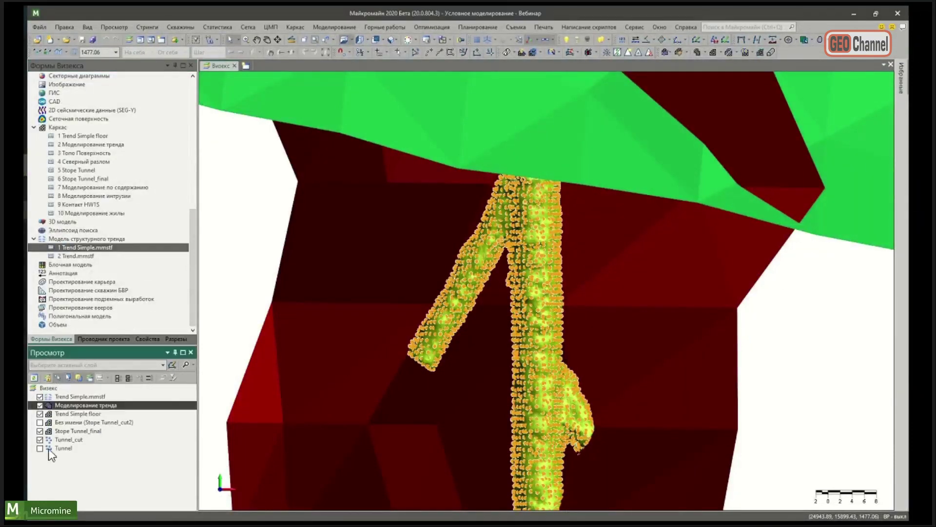
shift+click(49, 439)
click(40, 439)
click(53, 397)
right_click(53, 397)
click(126, 188)
Step: Examine the orientation and spacing of the Trend Simple ellipsoids in plan, section and oblique views
scroll(361, 199, up, 4)
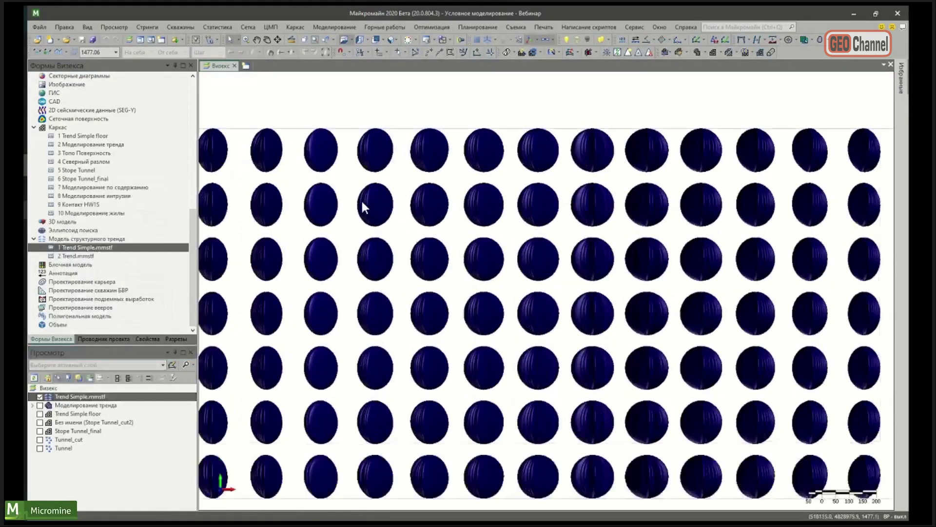
middle_drag(345, 224, 611, 391)
drag(611, 392, 527, 193)
scroll(523, 200, up, 3)
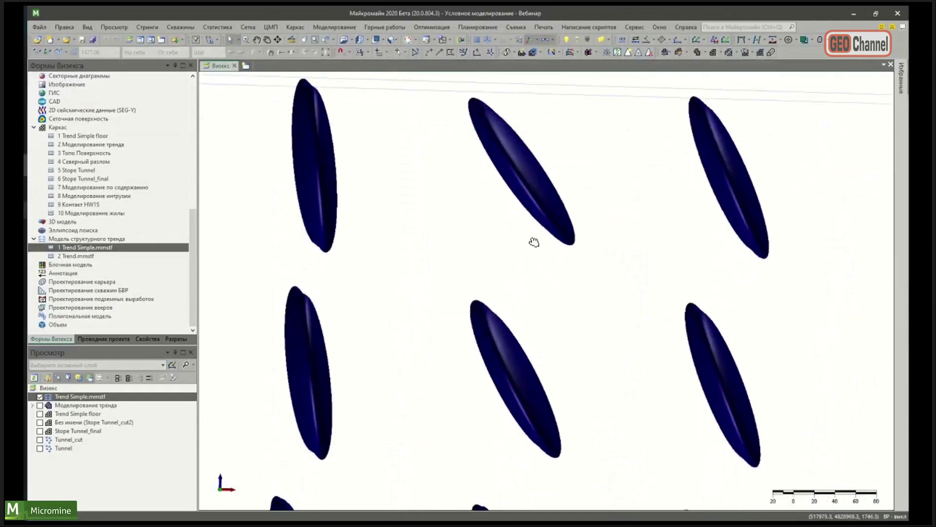
scroll(573, 246, down, 3)
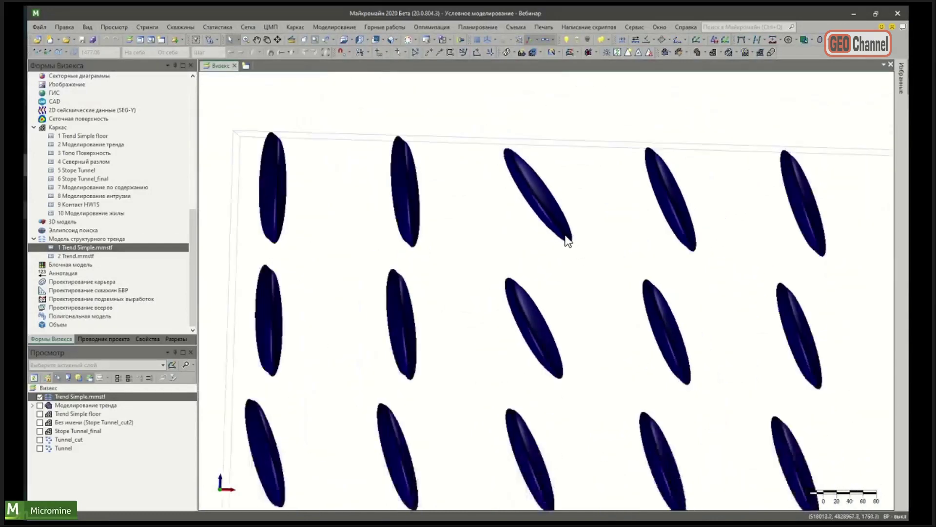
drag(567, 263, 598, 314)
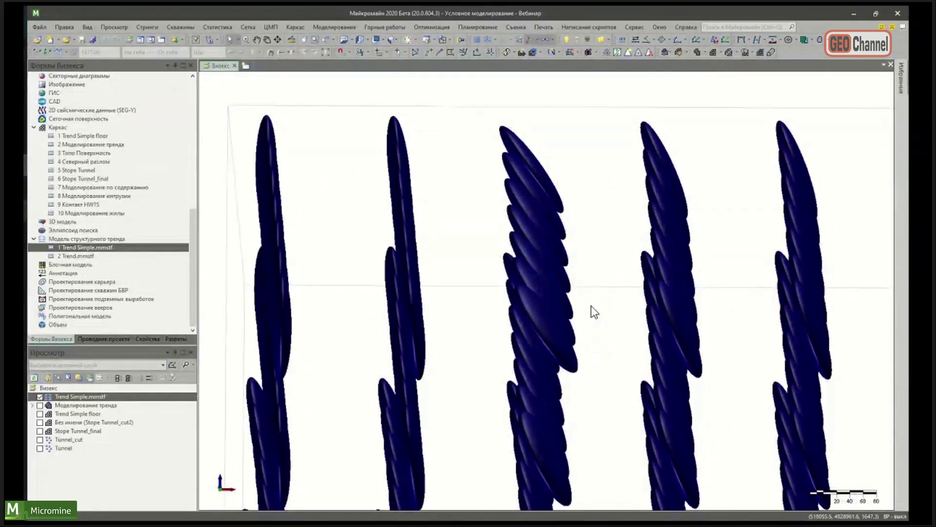
drag(550, 246, 518, 260)
middle_drag(518, 260, 542, 332)
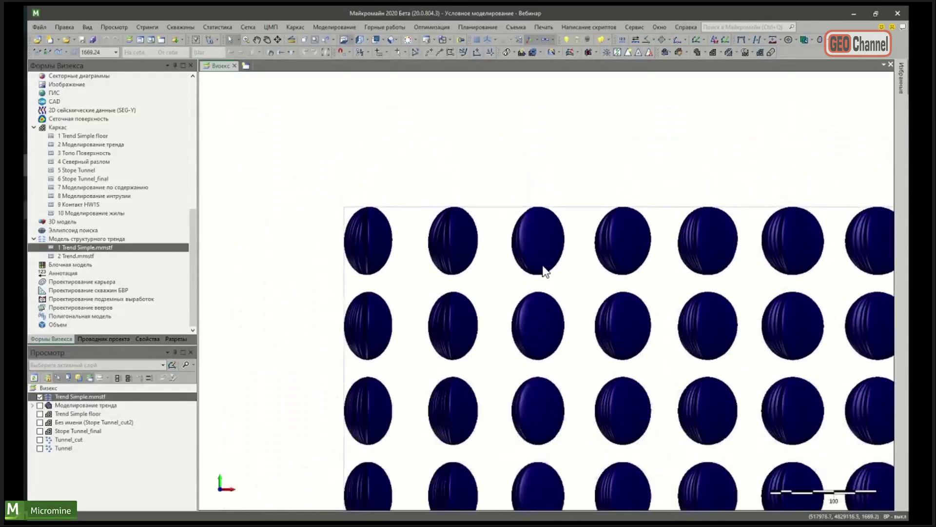
scroll(542, 244, up, 3)
drag(496, 266, 518, 262)
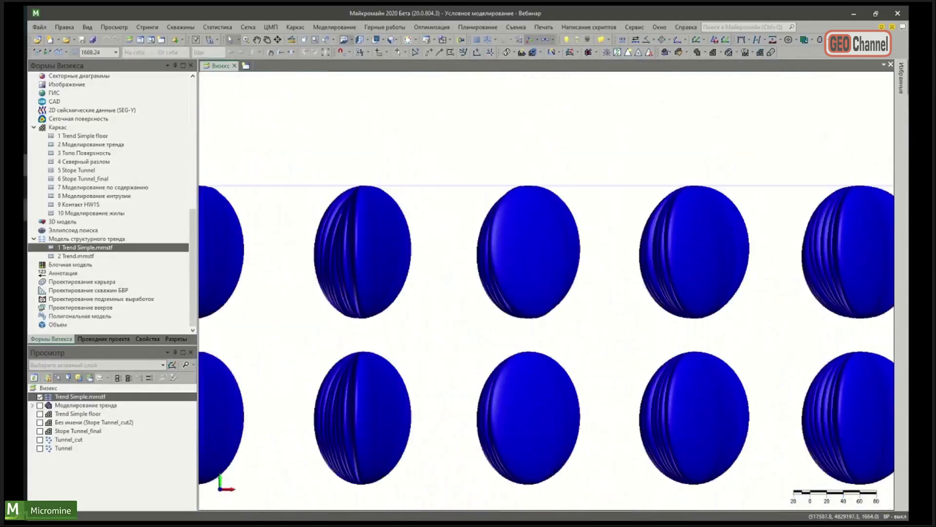
scroll(459, 308, down, 3)
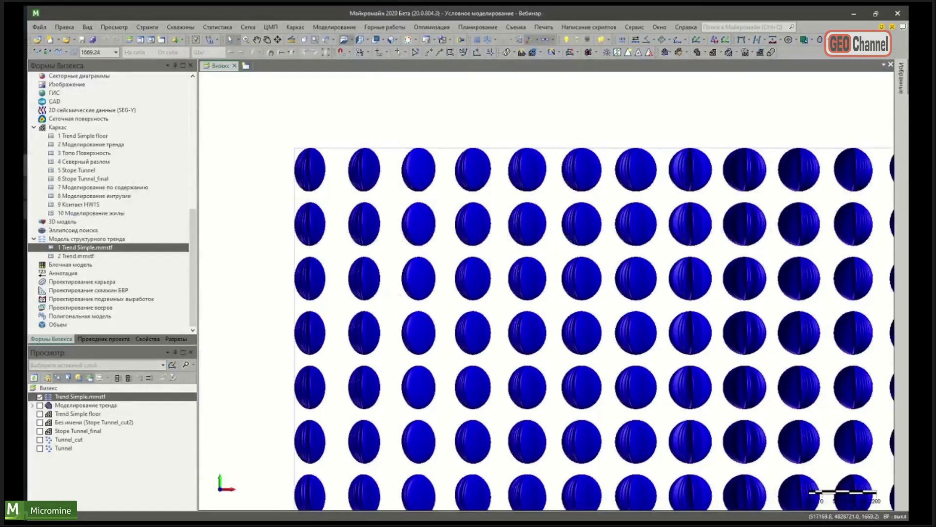
scroll(569, 360, down, 4)
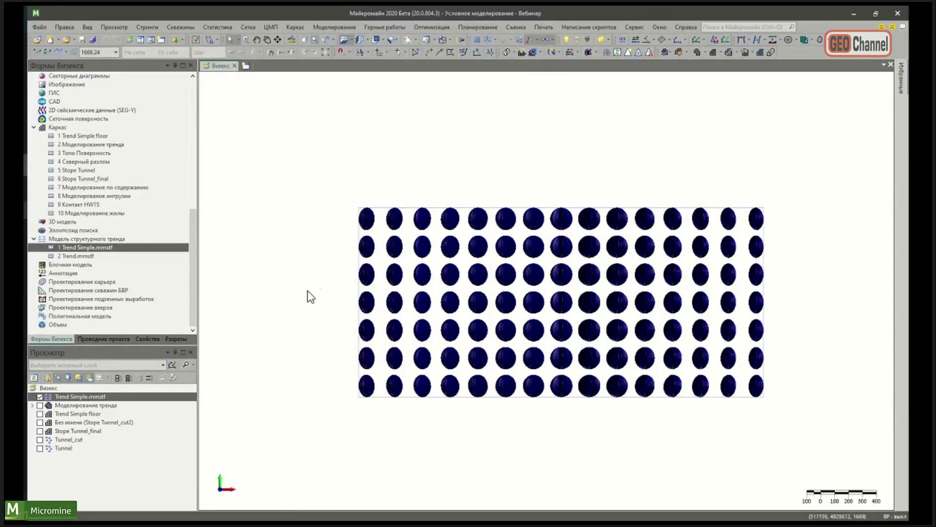
scroll(361, 264, up, 3)
drag(361, 263, 556, 311)
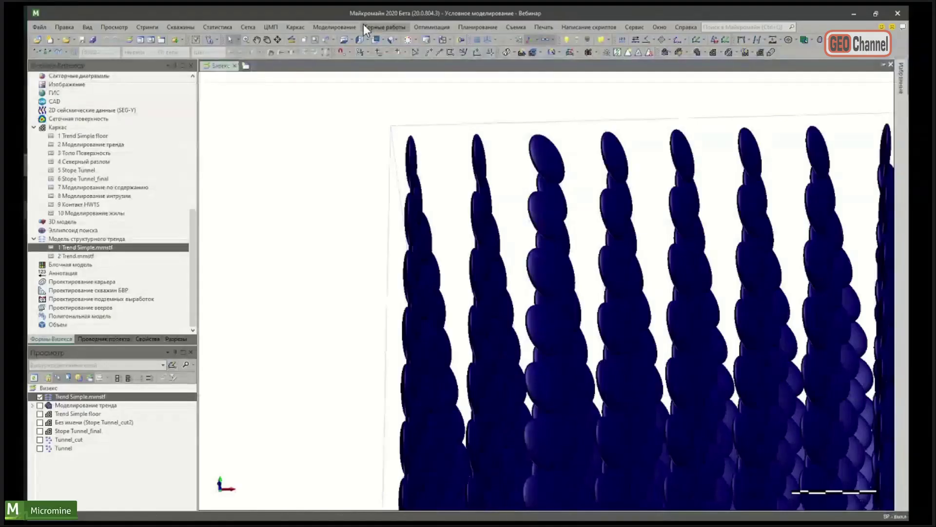
click(355, 27)
mouse_move(347, 85)
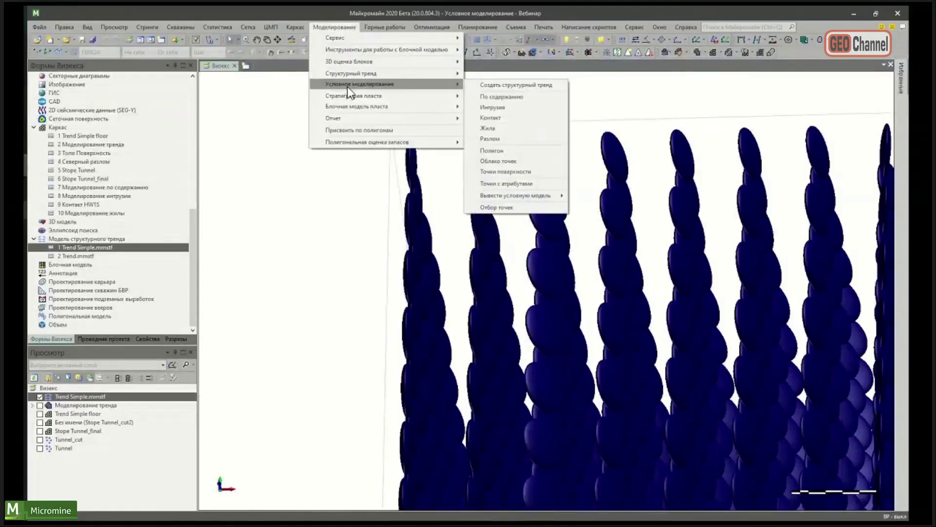
click(510, 105)
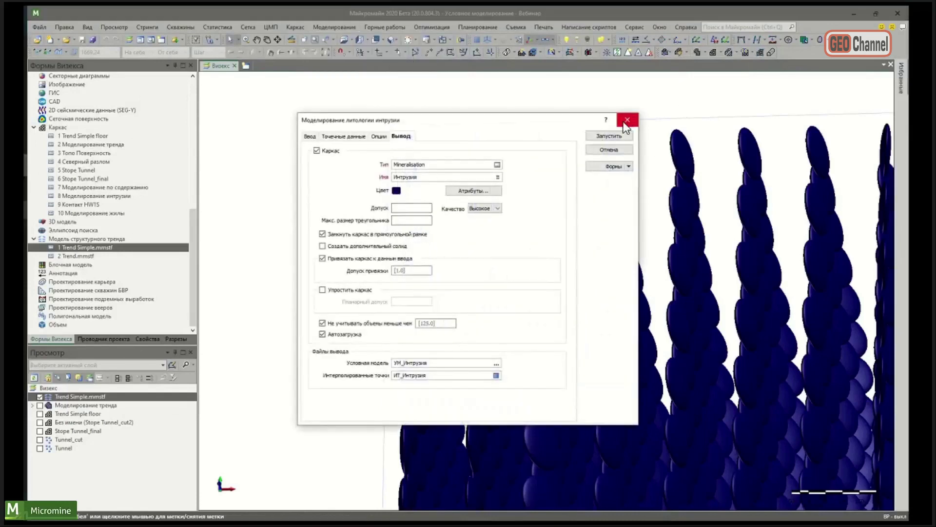
click(625, 121)
Step: Open the grade modelling form (По содержанию) and review the numeric exclusions (Числовые исключения) of its input data
click(339, 27)
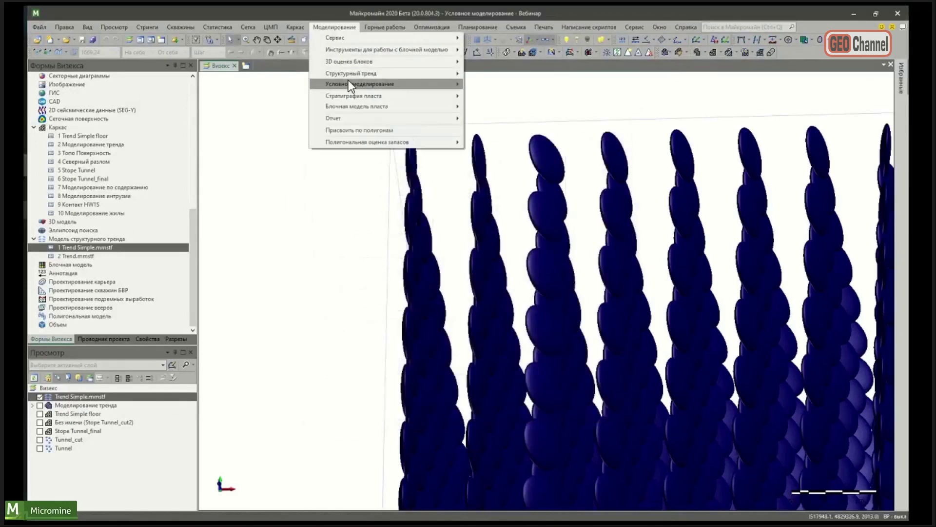
mouse_move(359, 84)
click(539, 96)
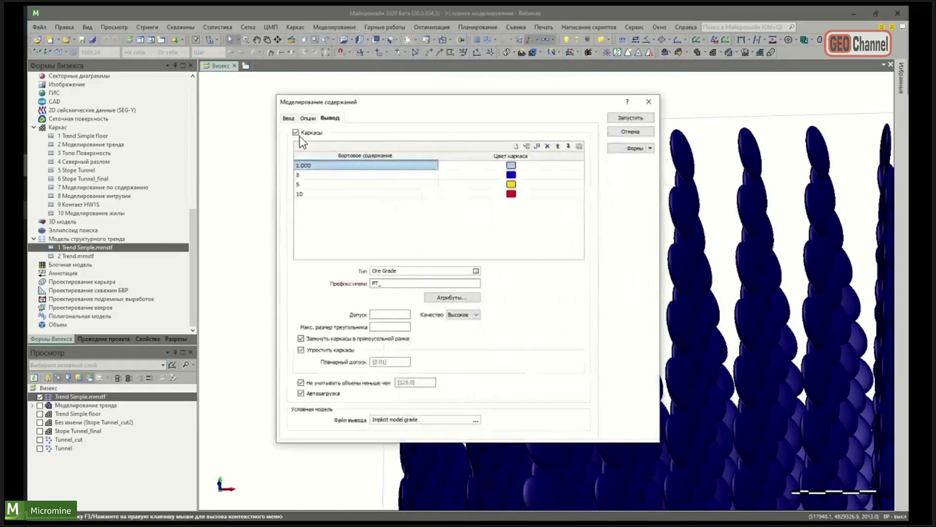
click(290, 118)
click(388, 195)
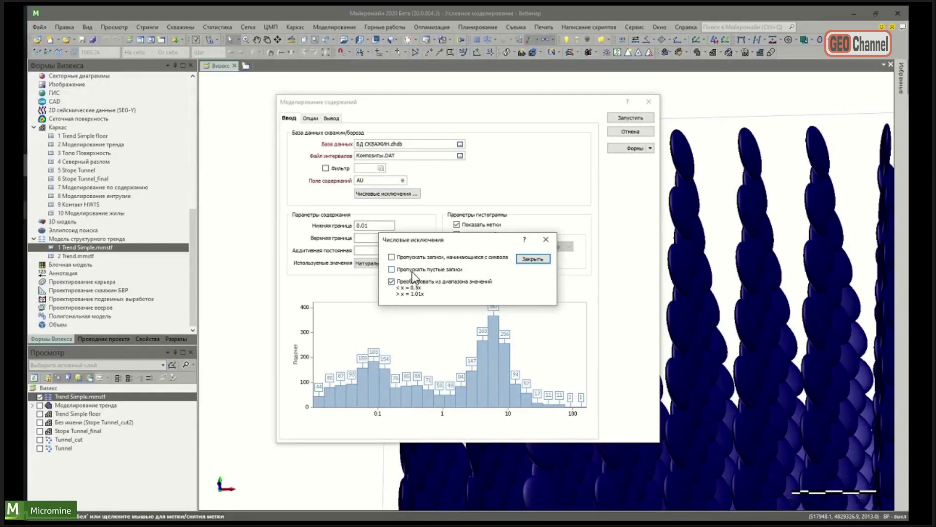
click(418, 257)
click(418, 258)
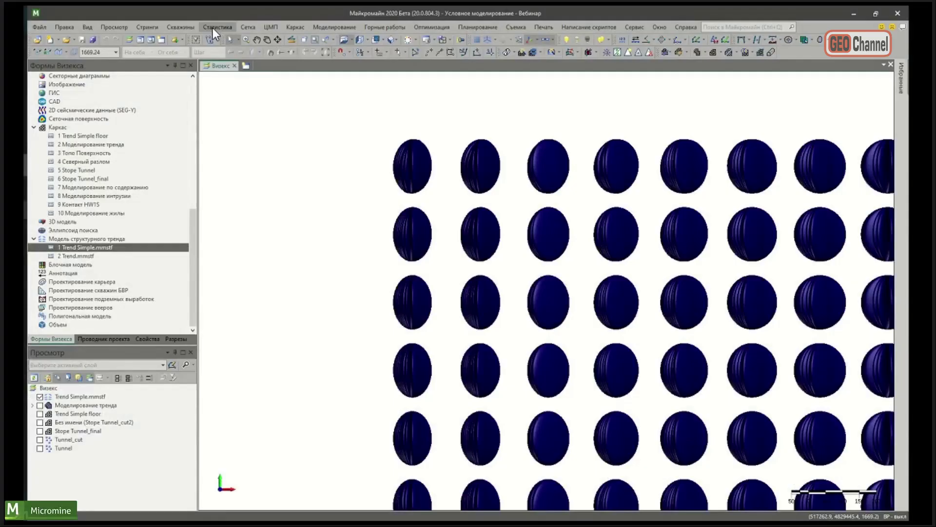
Step: Open the drillhole database БД СКВАЖИН for editing and show its collar file settings
click(175, 27)
mouse_move(218, 47)
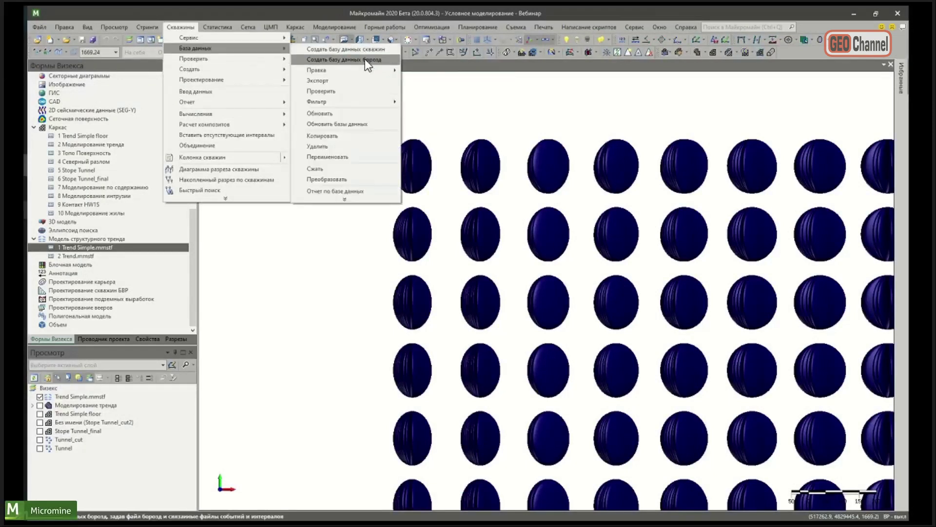
click(383, 60)
click(244, 252)
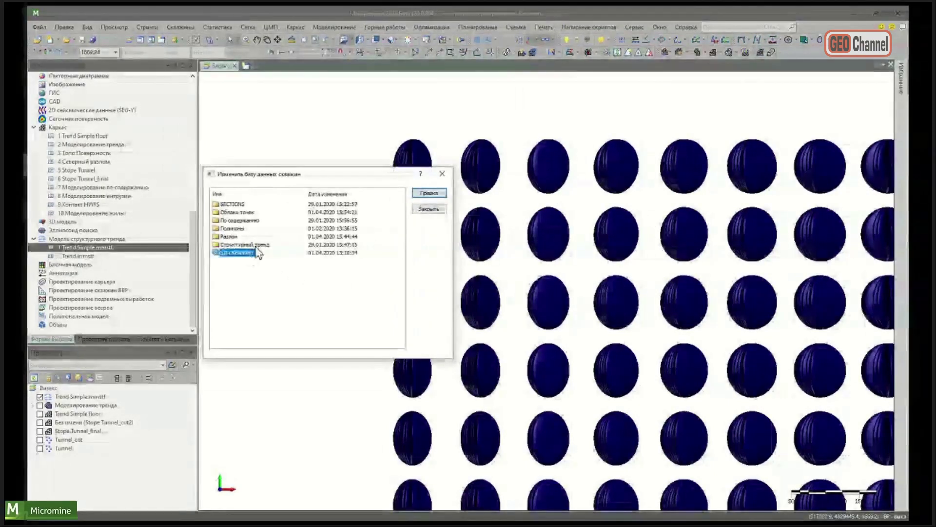
click(427, 193)
click(302, 187)
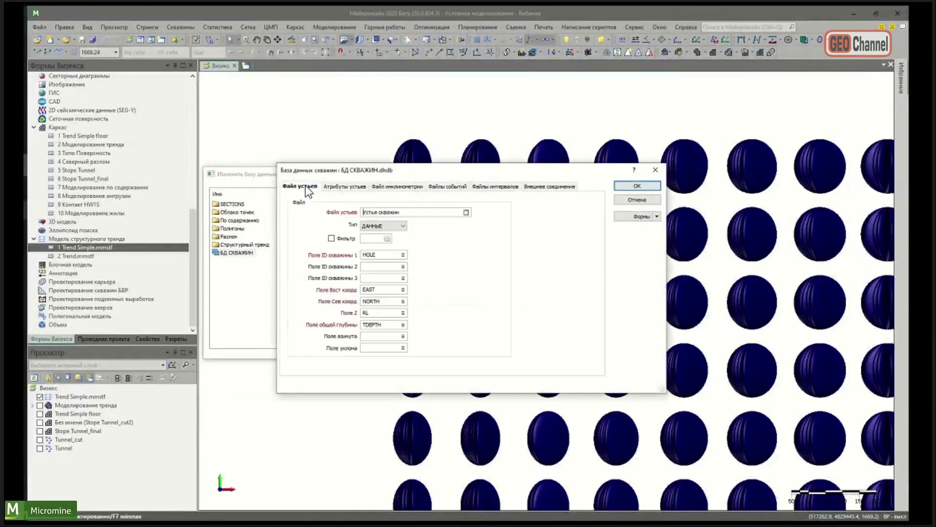
Step: View the collar file Устья скважин and examine its hole ID, EAST, NORTH, RL and TDEPTH columns
right_click(408, 212)
click(423, 227)
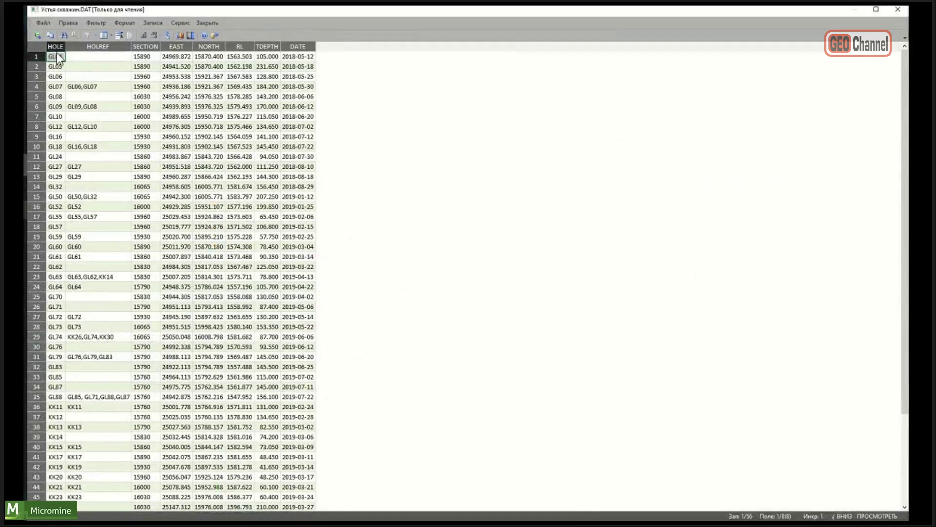
drag(57, 56, 57, 356)
click(184, 157)
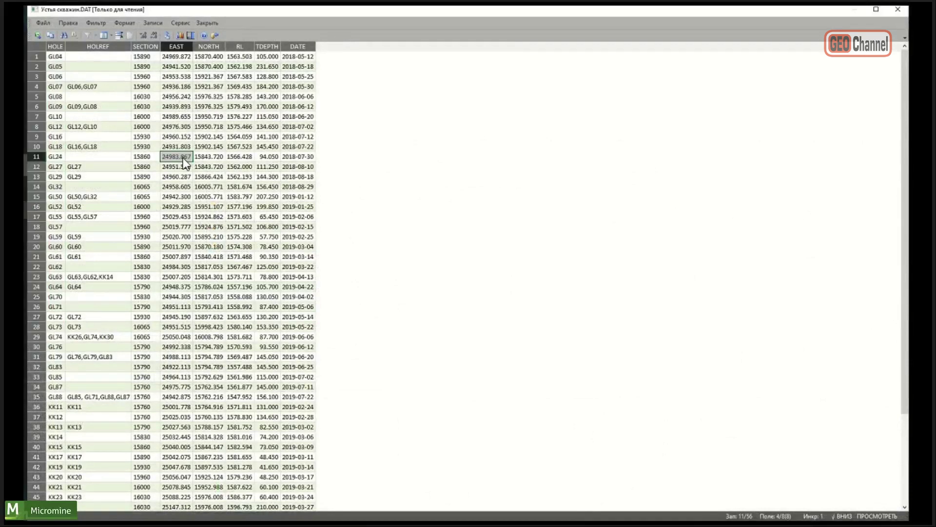
click(181, 59)
drag(181, 60, 242, 104)
drag(270, 61, 267, 150)
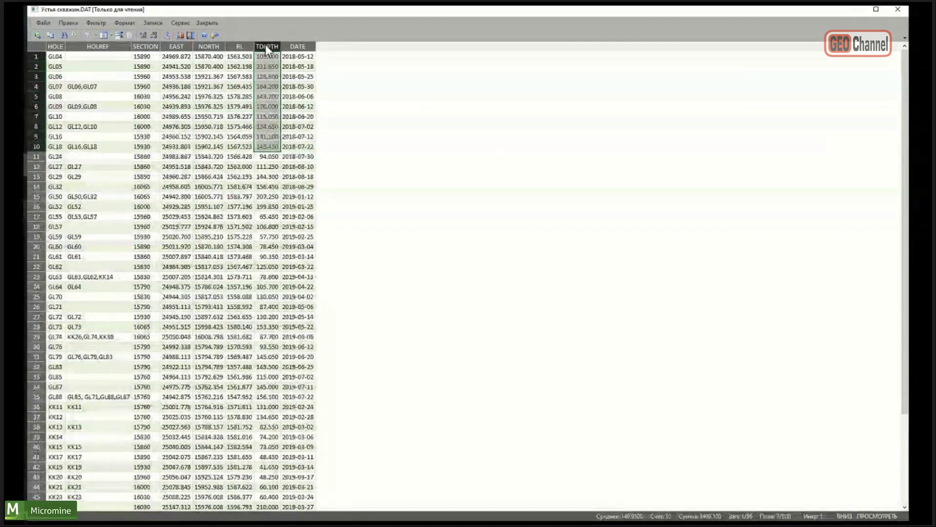
drag(267, 47, 169, 49)
click(61, 46)
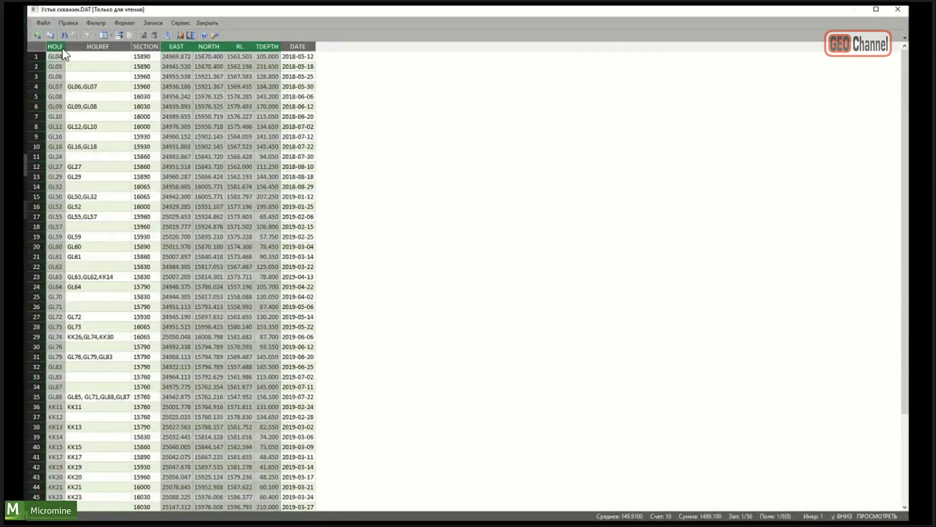
click(903, 8)
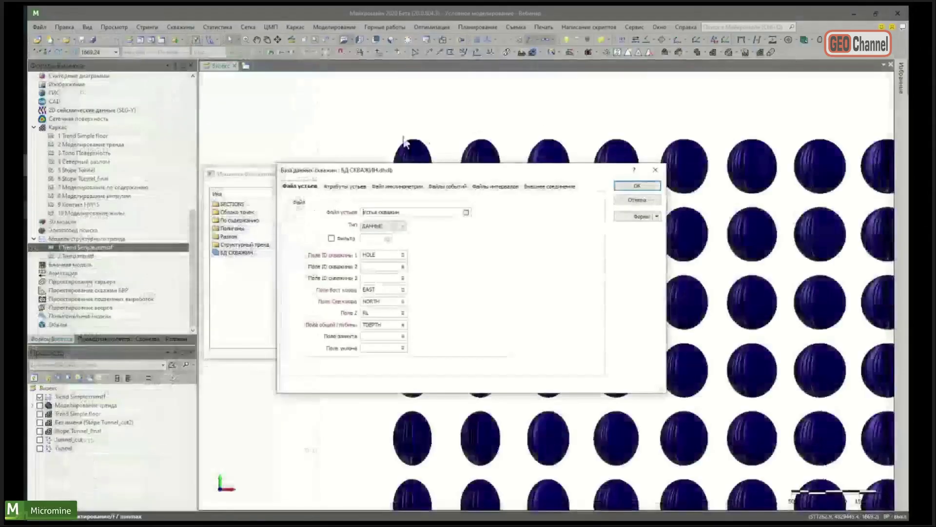
Step: Check the survey file settings of the database and view the collar file's columns again
click(391, 185)
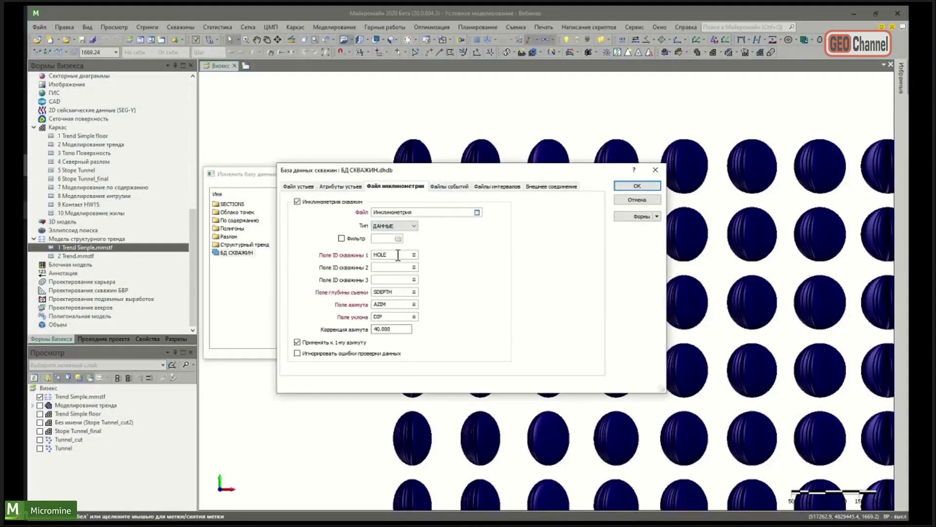
click(291, 186)
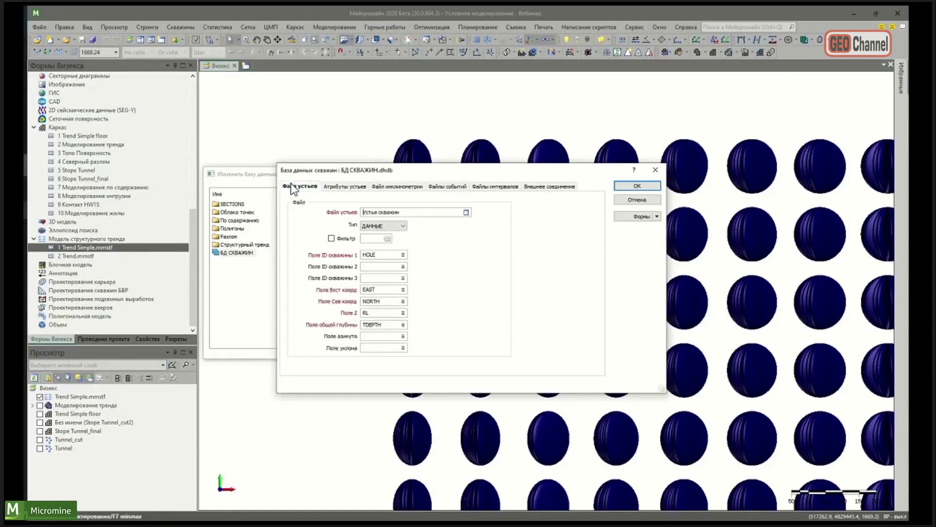
right_click(395, 211)
click(405, 228)
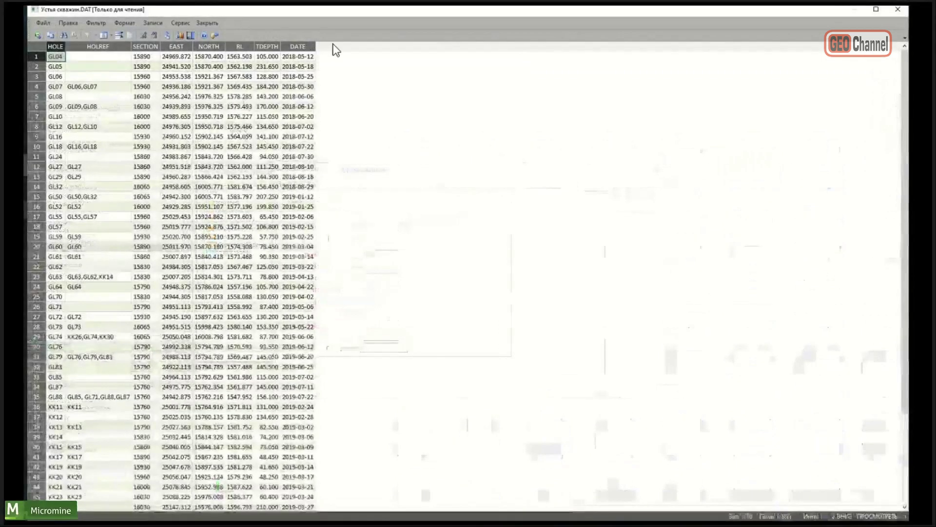
click(898, 10)
Step: Add fields Азимут and Угол бурения to the structure of the collar file Устья скважин, copying the type and format settings of EAST
right_click(385, 216)
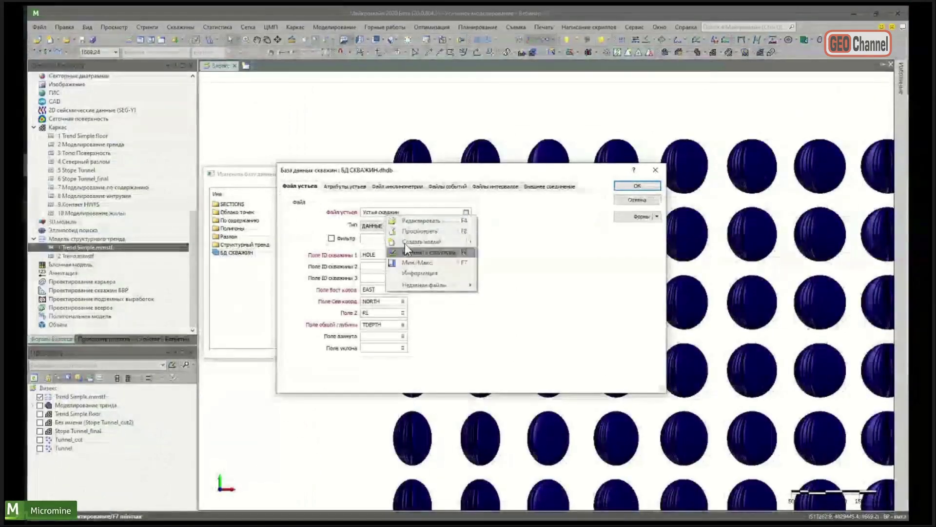
click(421, 254)
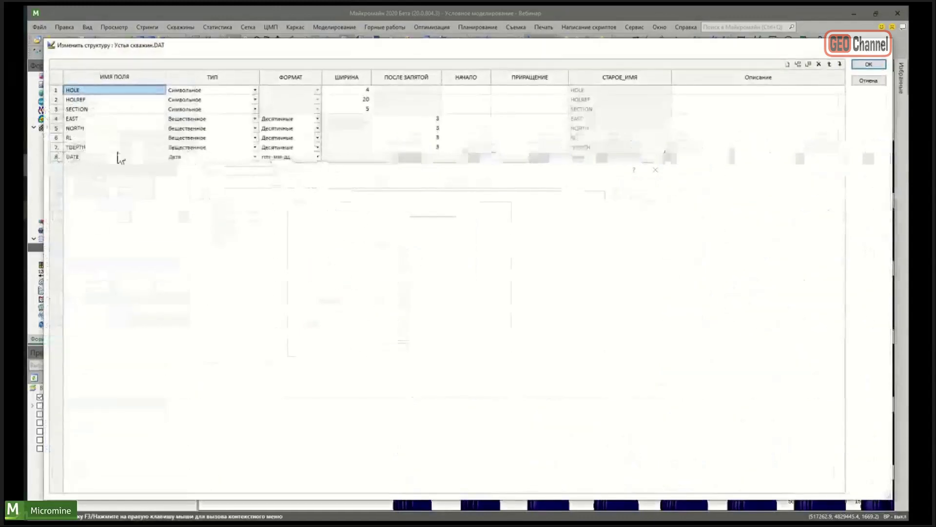
click(72, 157)
key(Down)
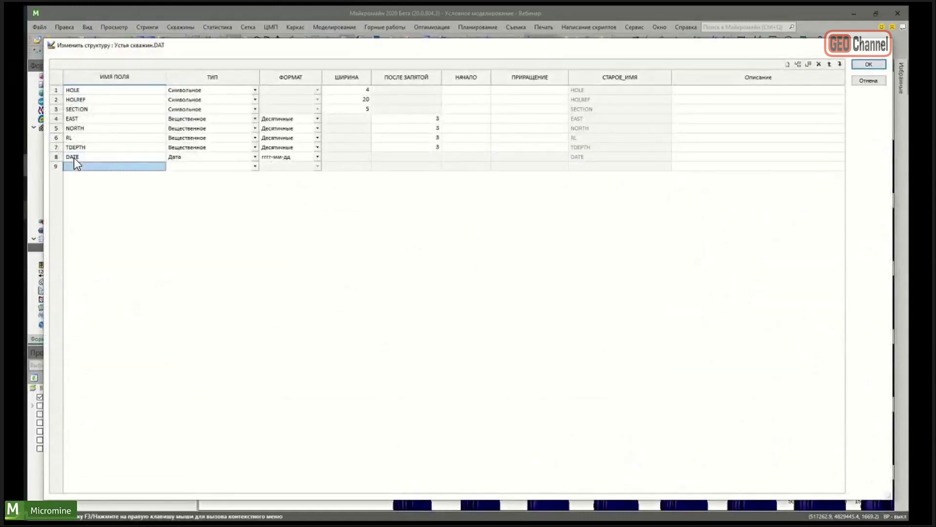
text(Азимут)
key(Down)
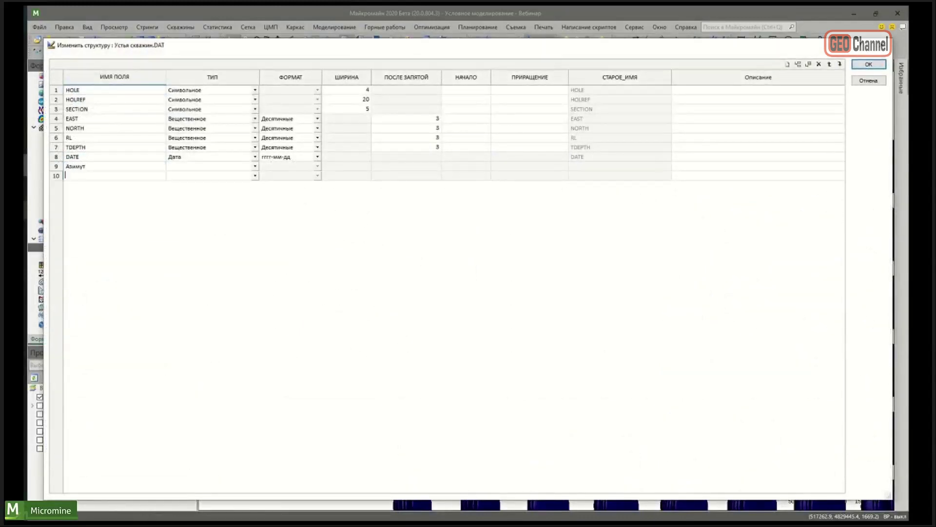
text(Угол бурения)
drag(200, 119, 406, 119)
key(ctrl+c)
click(190, 168)
key(ctrl+v)
click(192, 176)
key(ctrl+v)
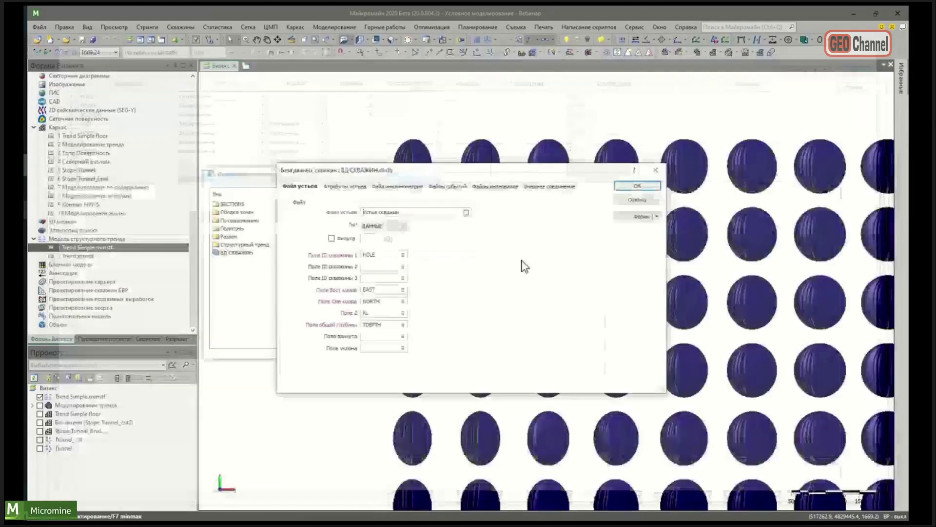
Step: View the collar file to check the added Азимут and Угол бурения columns
right_click(396, 213)
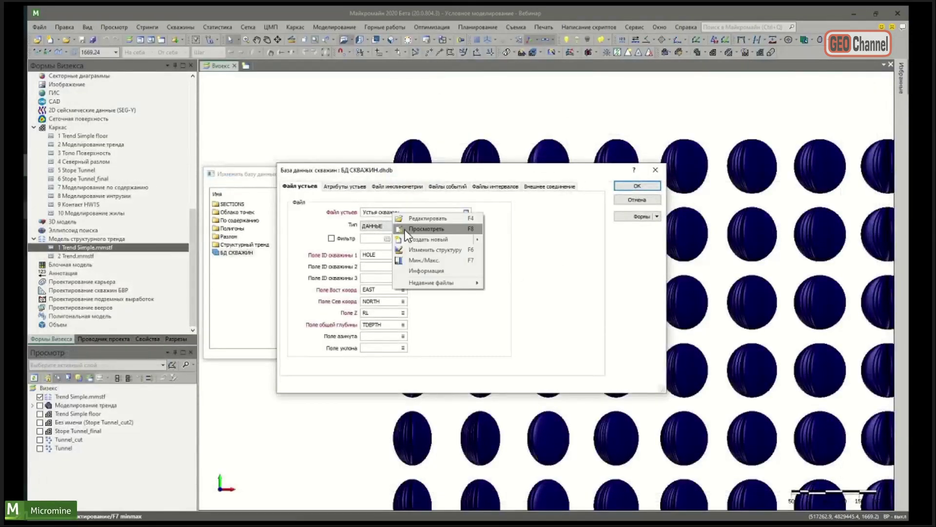
click(424, 228)
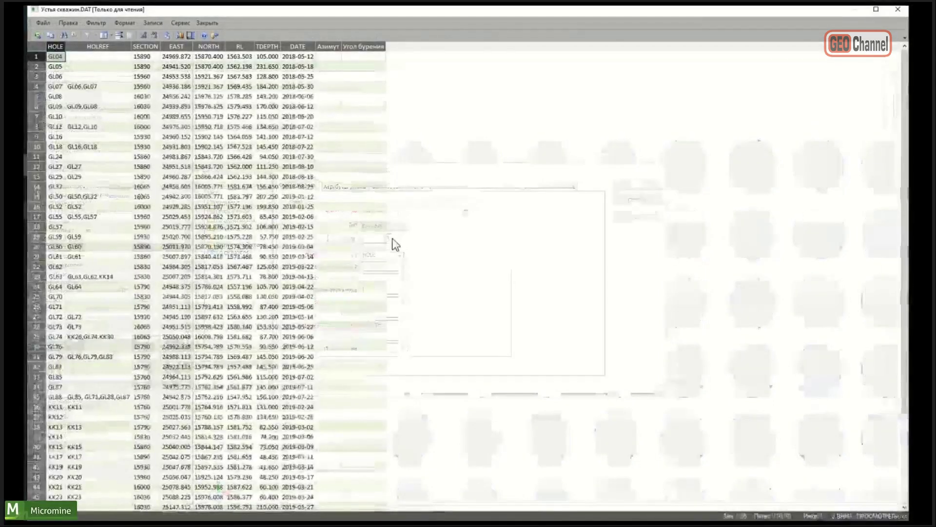
click(333, 65)
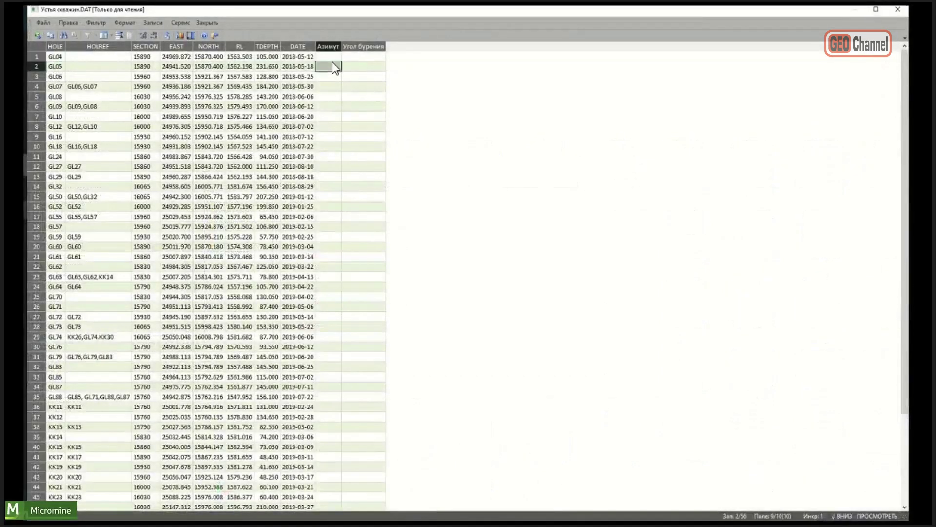
click(901, 11)
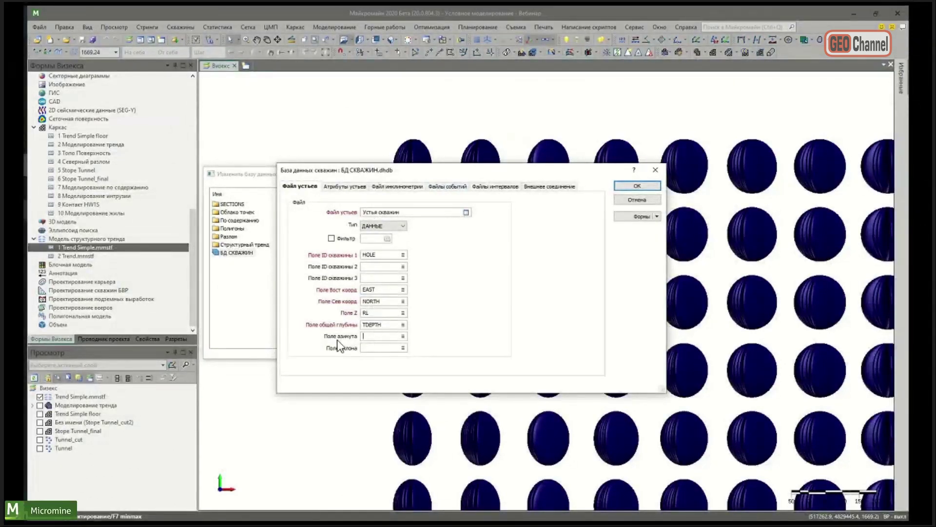
Step: Compare the collar azimuth and dip fields with the survey file settings, and review the database's event and interval files
click(383, 347)
click(398, 186)
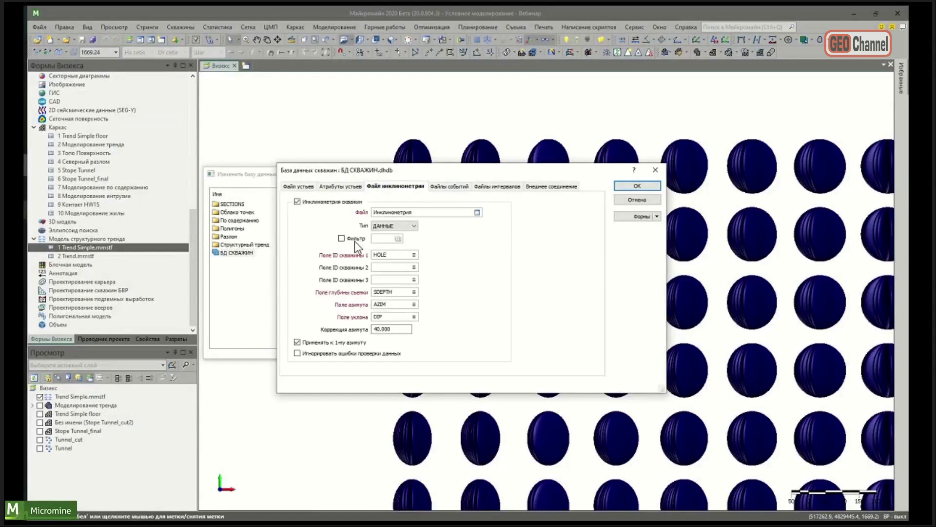
click(302, 186)
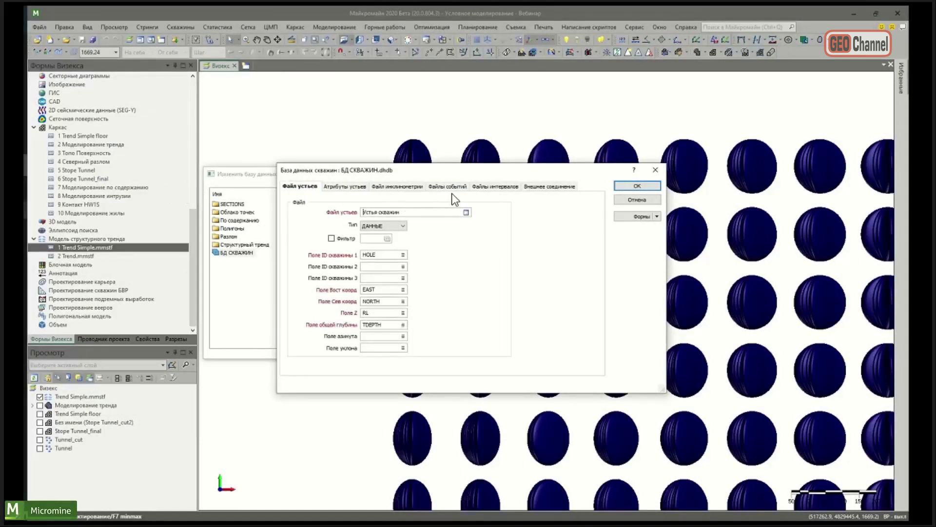
click(486, 187)
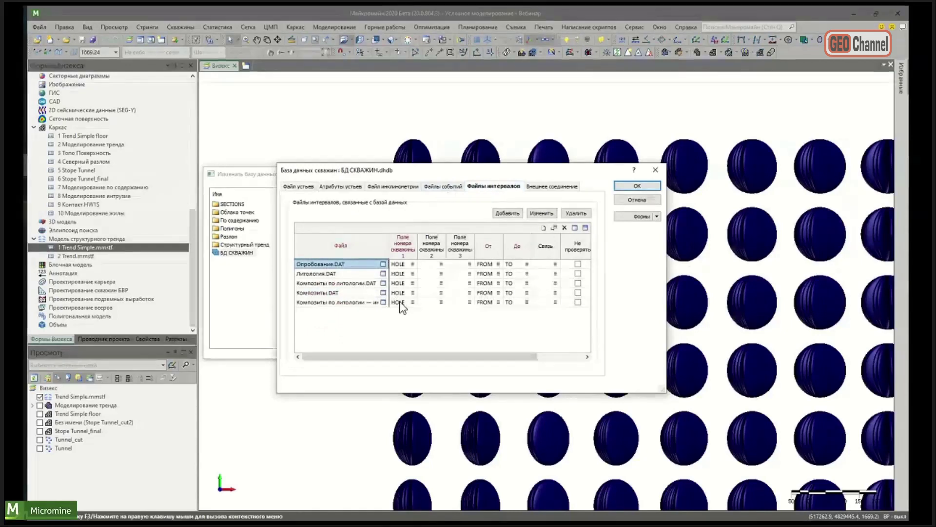
click(454, 188)
click(484, 187)
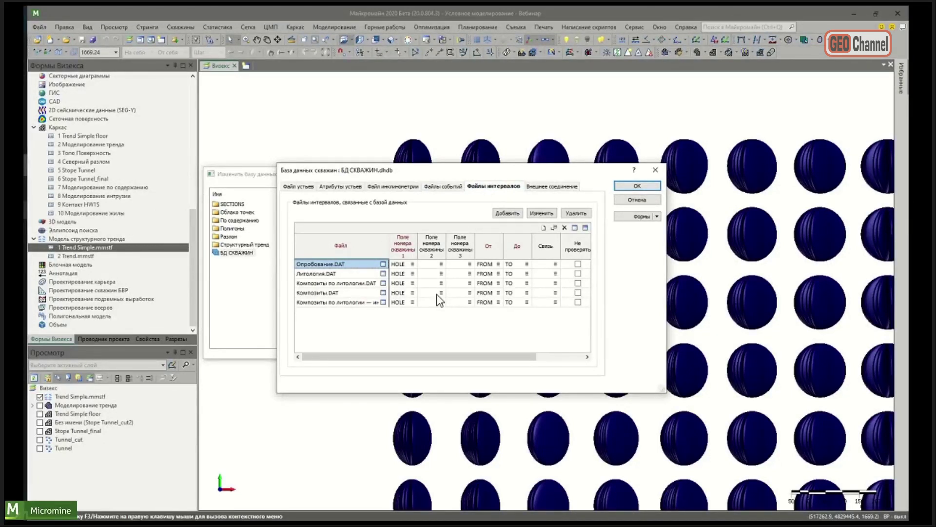
Step: View the records of the interval file Композиты.DAT from its interval file settings and close both
click(331, 293)
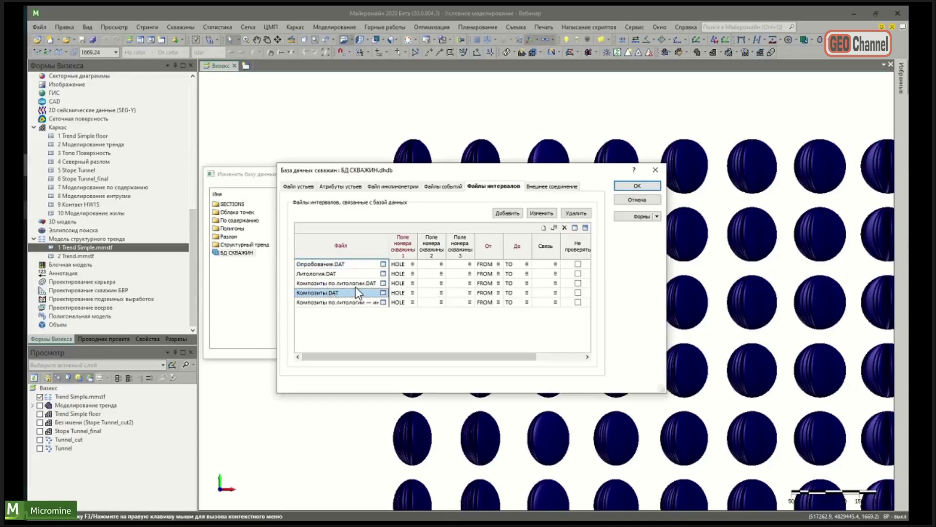
click(541, 212)
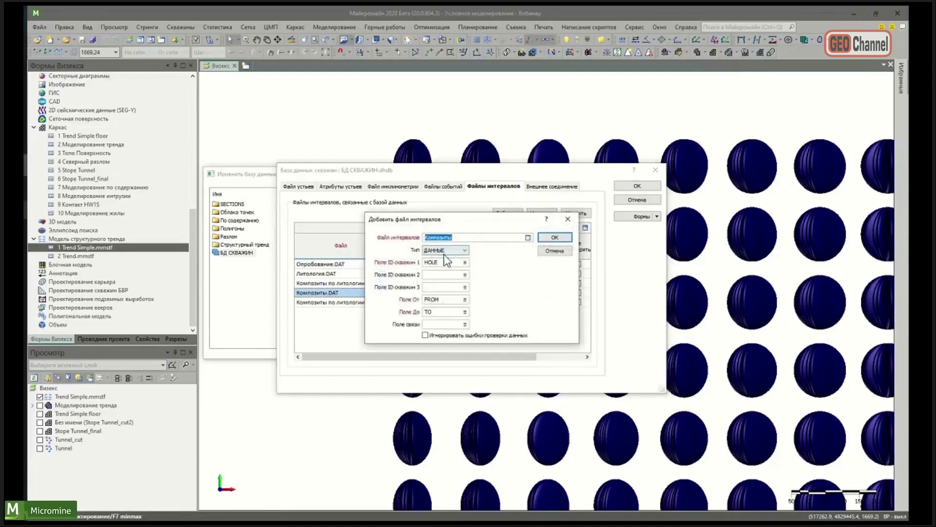
right_click(460, 239)
click(492, 254)
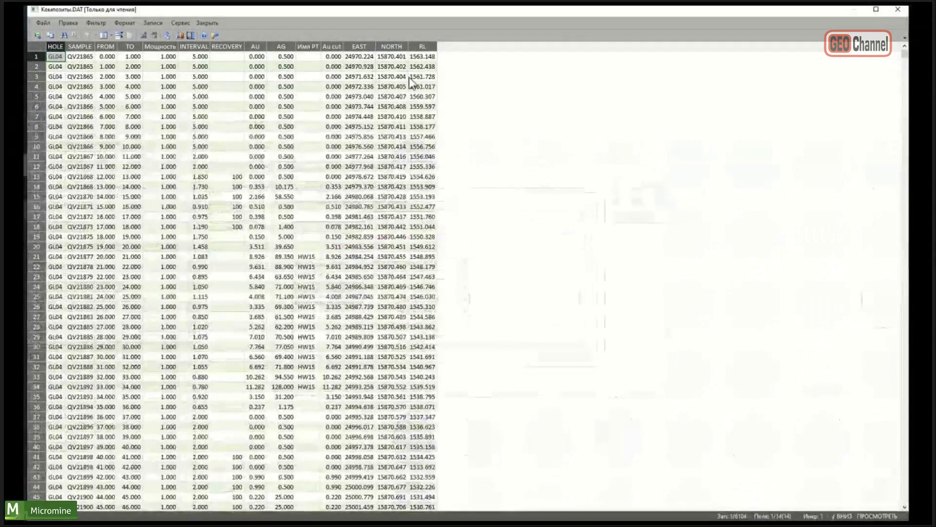
click(50, 78)
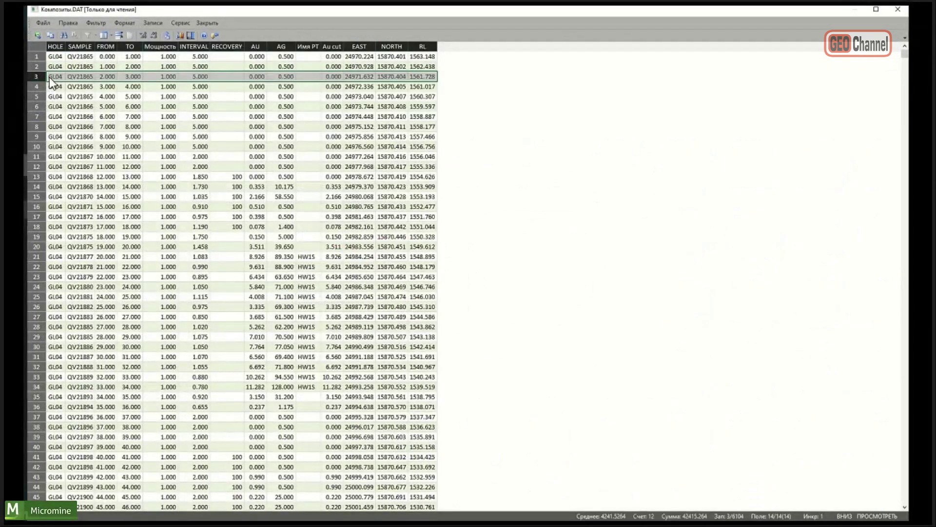
click(897, 9)
click(569, 222)
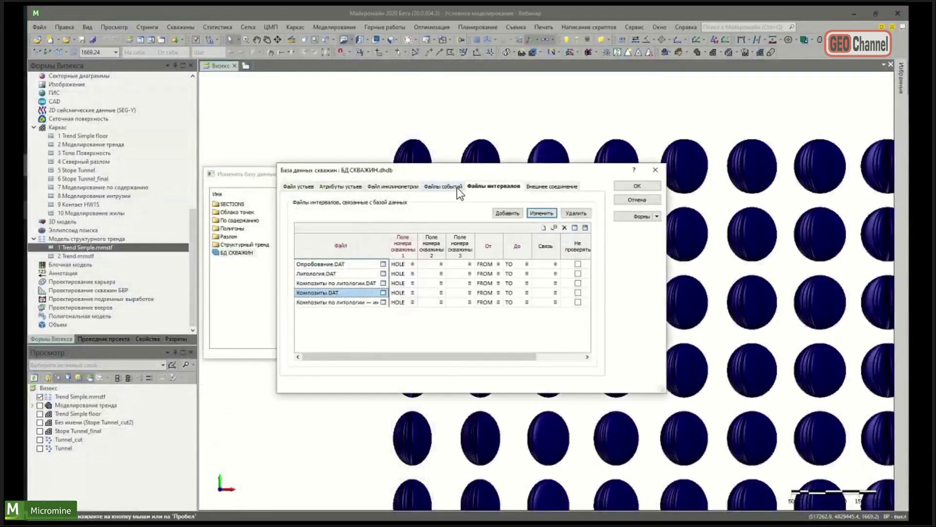
Step: Check the drillhole database's event file settings and close the database editor without changes
click(446, 187)
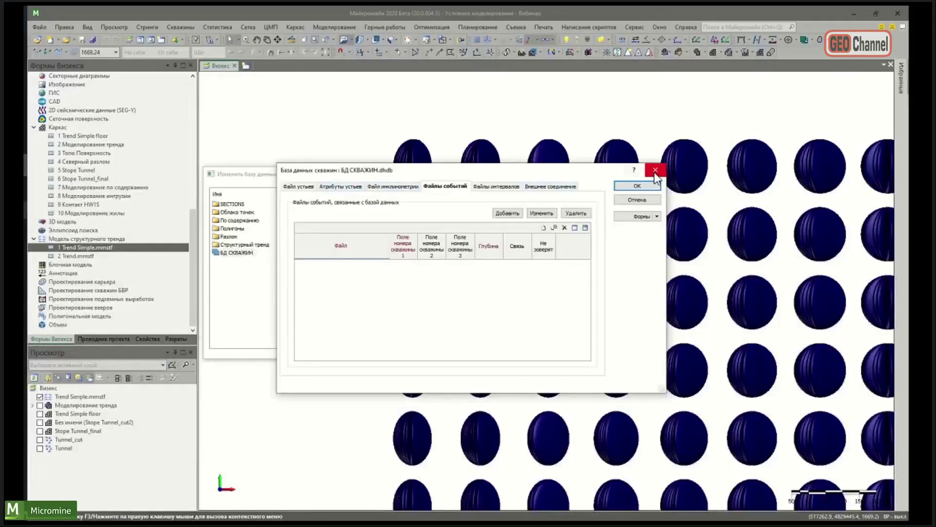
click(655, 170)
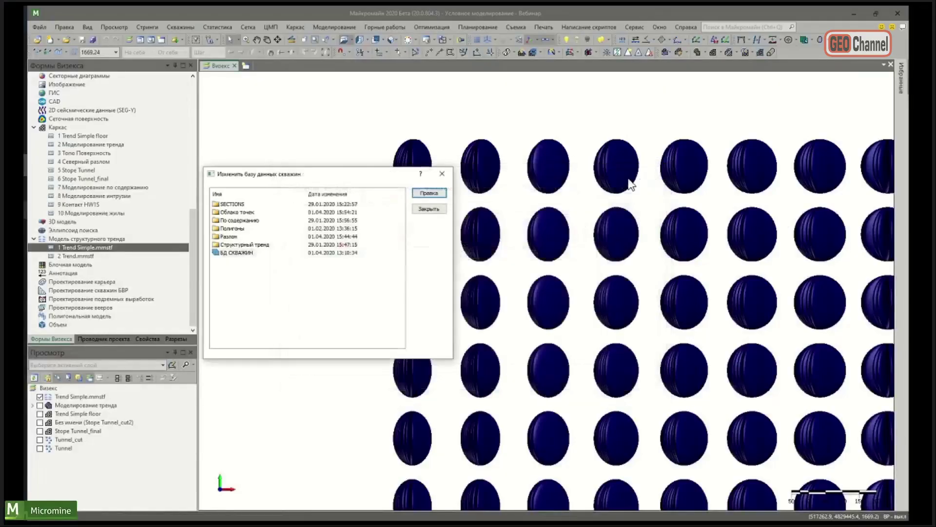
key(Escape)
Step: Enable point data with orientation as input for intrusion lithology modelling and go through its file and coordinate fields
click(336, 28)
mouse_move(395, 78)
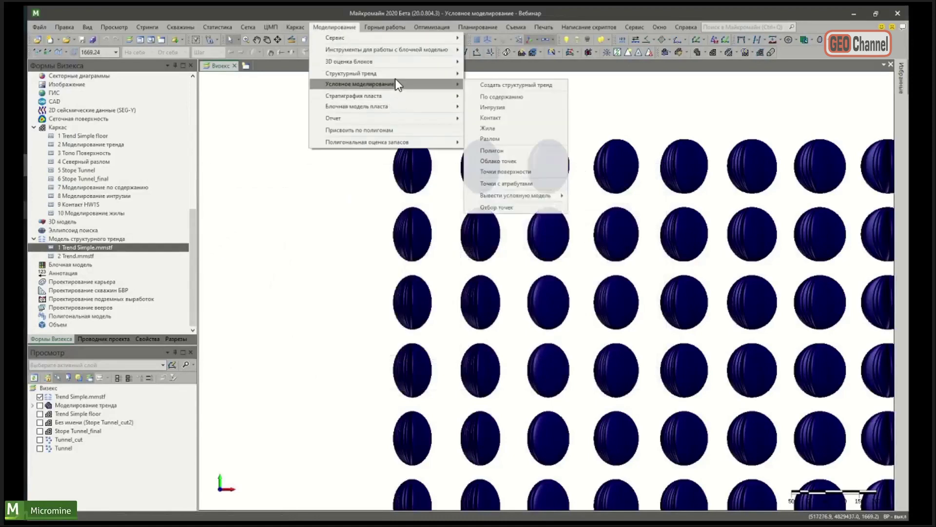
click(518, 106)
click(346, 136)
click(331, 151)
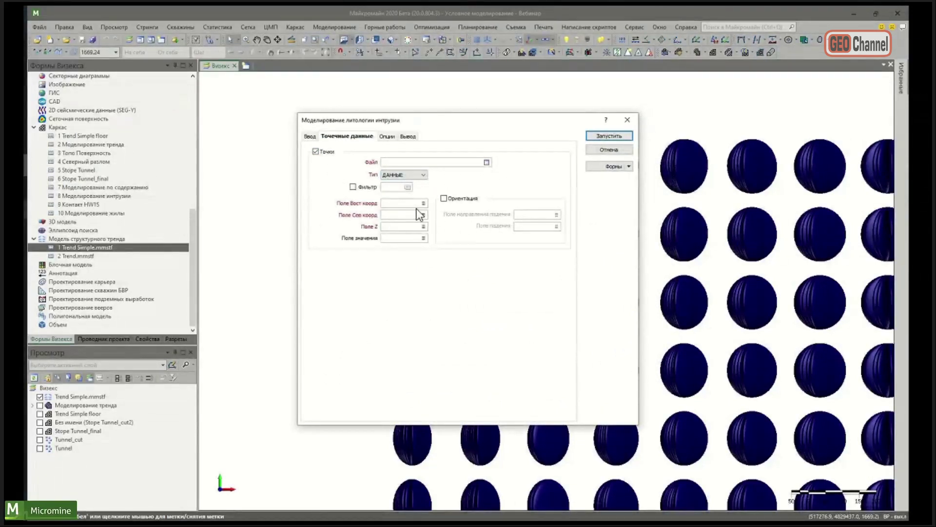
click(352, 187)
click(353, 185)
click(458, 198)
click(459, 198)
click(413, 162)
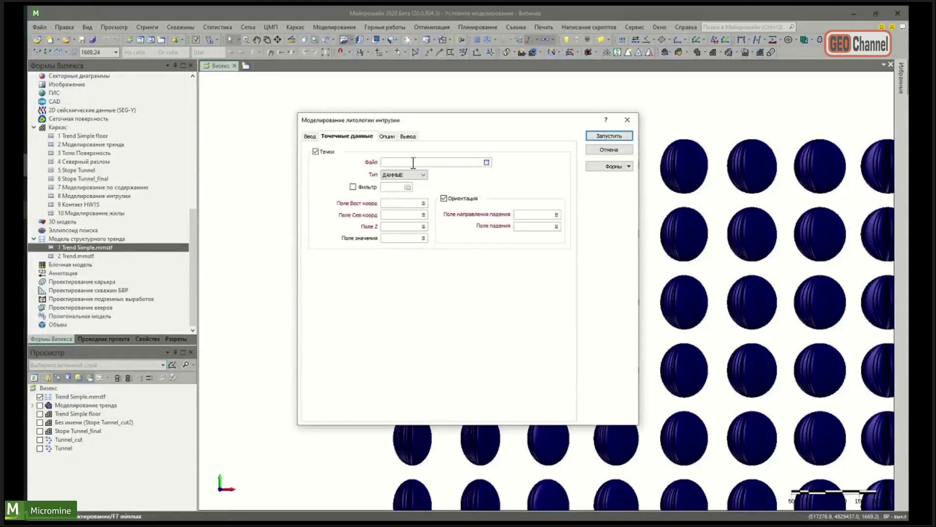
click(393, 203)
click(393, 215)
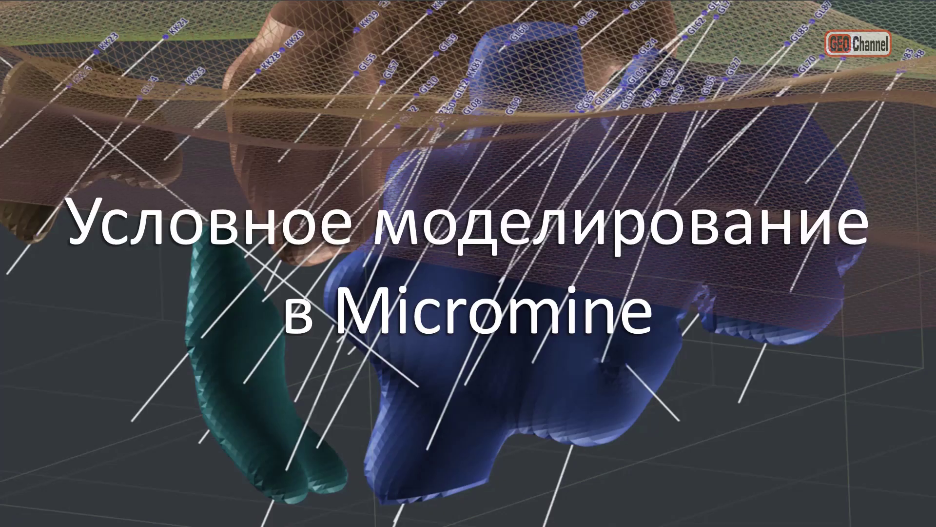
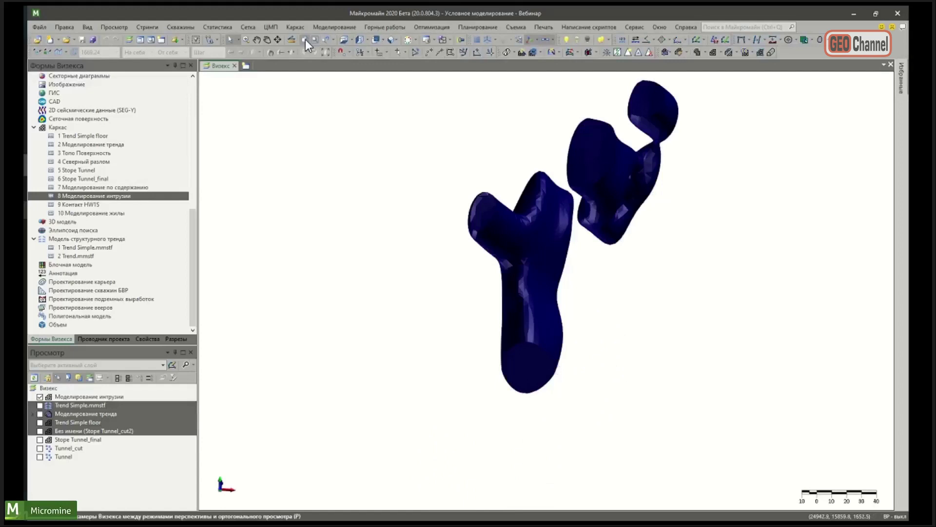
Step: Inspect the intrusion wireframe in 3D and review the maximum triangle size setting in the intrusion modelling output options
click(277, 40)
drag(536, 268, 496, 294)
scroll(540, 261, up, 3)
click(338, 30)
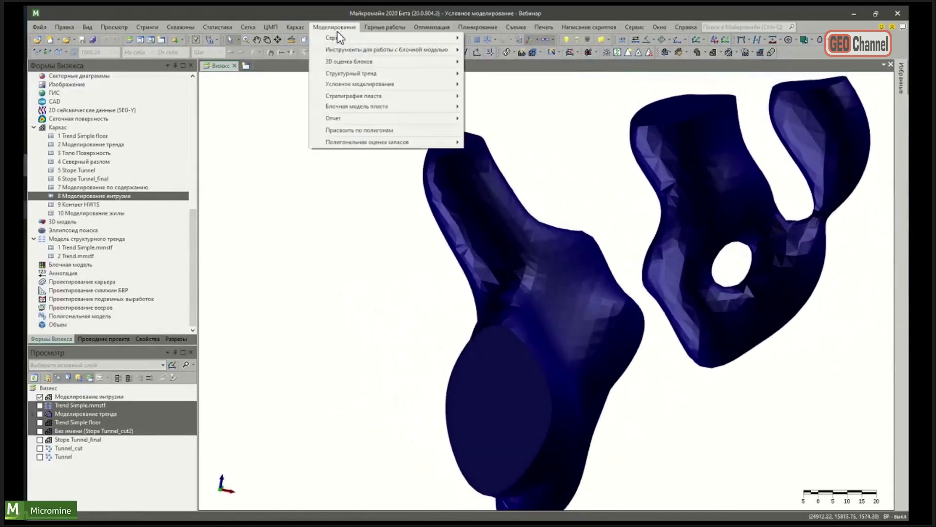
mouse_move(361, 72)
mouse_move(387, 85)
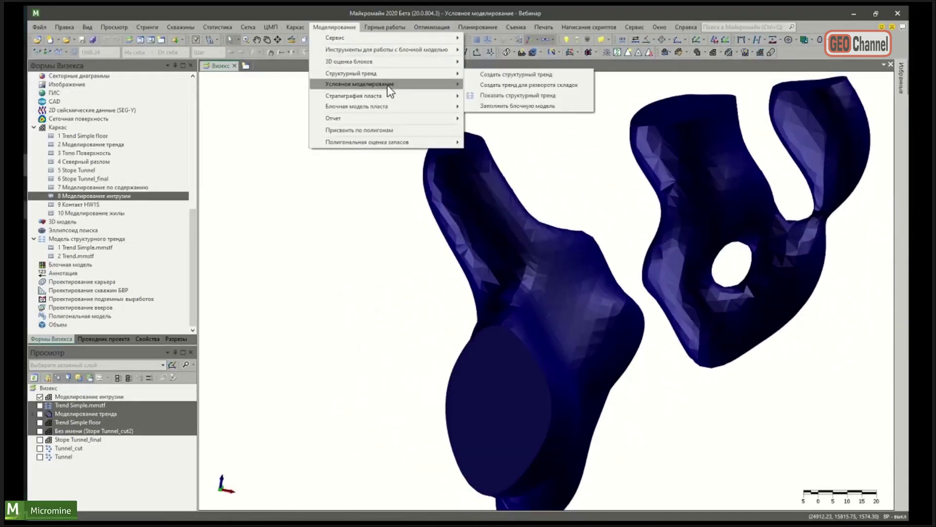
click(493, 108)
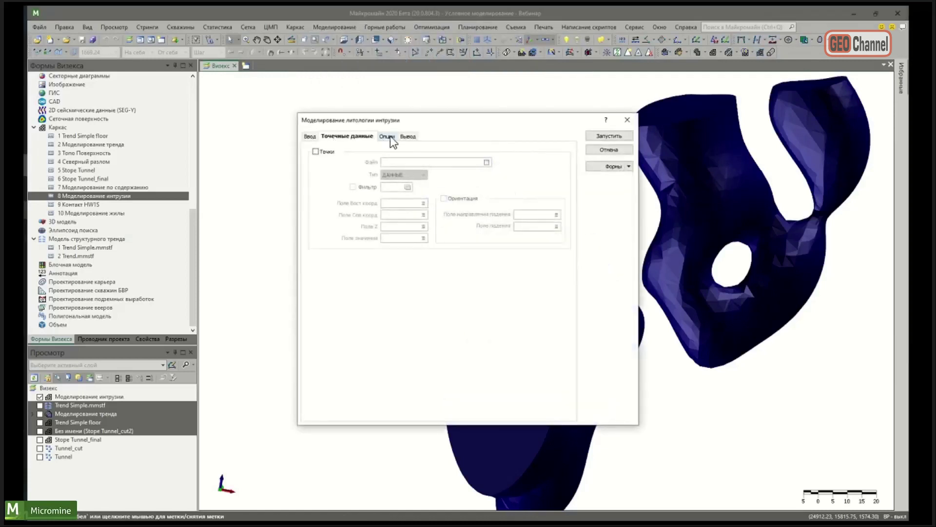
click(399, 136)
click(405, 221)
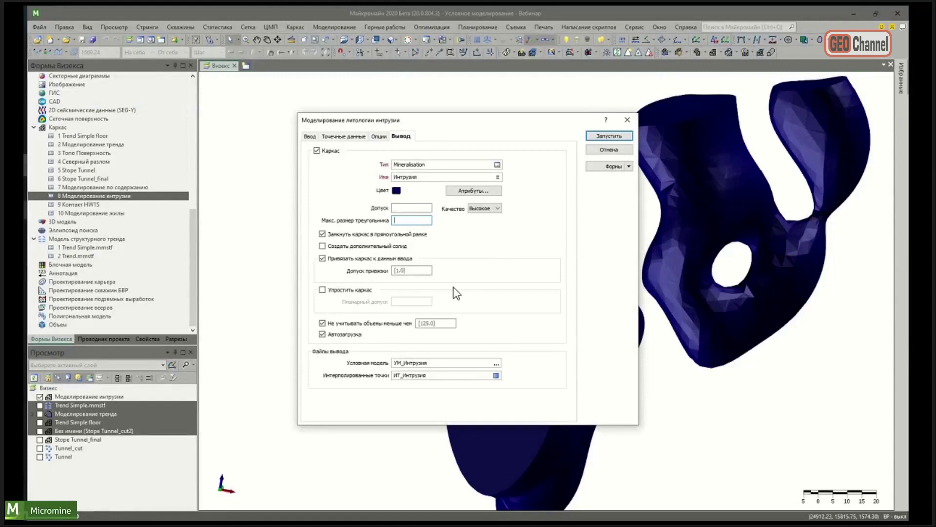
click(627, 120)
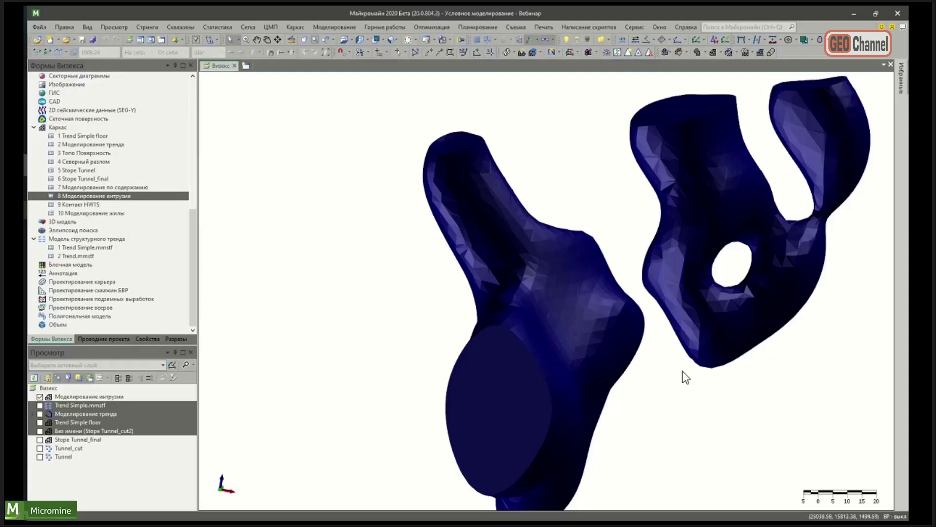
Step: Reopen the recent intrusion modelling command to show the output's maximum triangle size field again, and close it unchanged
right_click(325, 114)
mouse_move(361, 118)
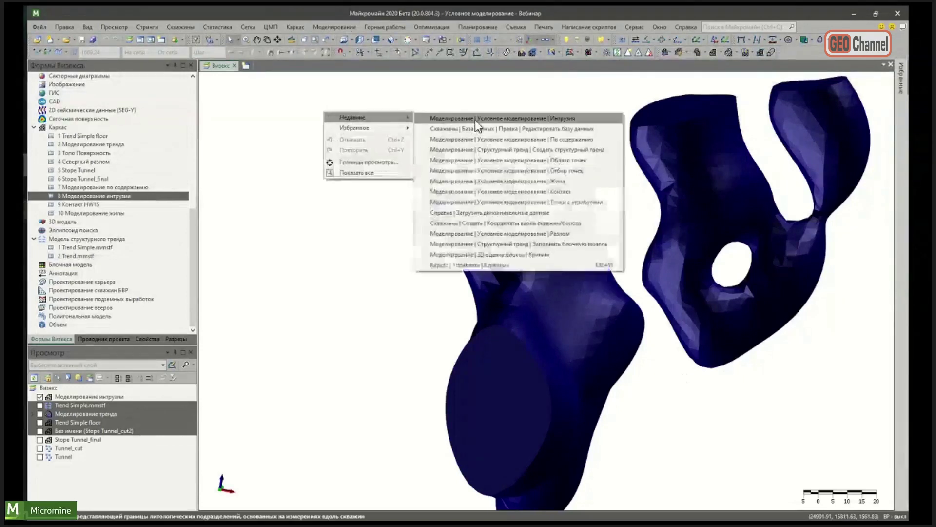
click(475, 119)
click(408, 220)
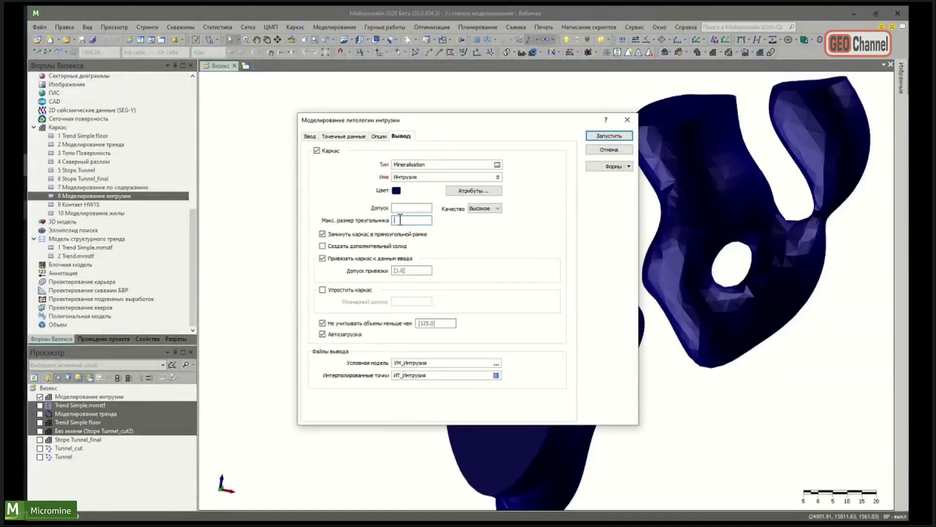
click(627, 120)
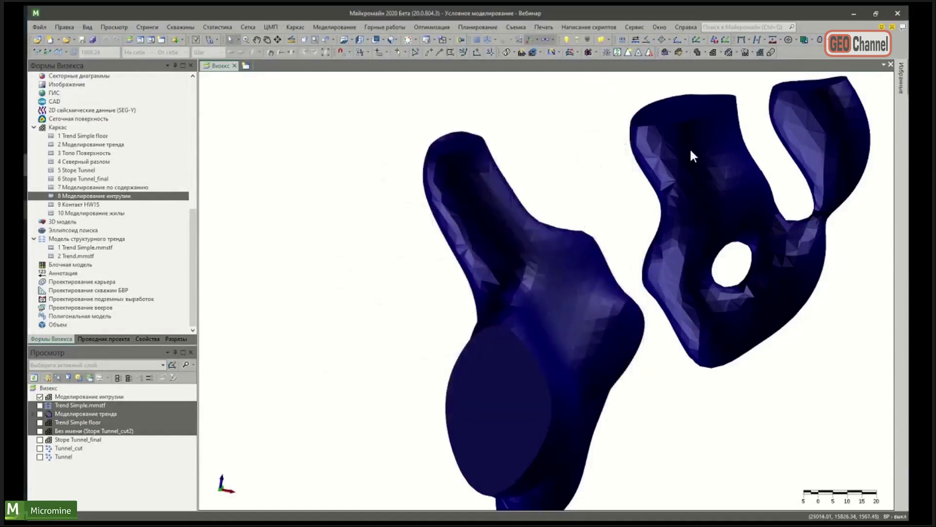
Step: Review the interpolation resolution, vein control and boundary options of vein lithology modelling
scroll(642, 326, down, 3)
mouse_move(640, 327)
mouse_down()
mouse_move(751, 355)
mouse_move(521, 335)
mouse_move(646, 339)
mouse_up()
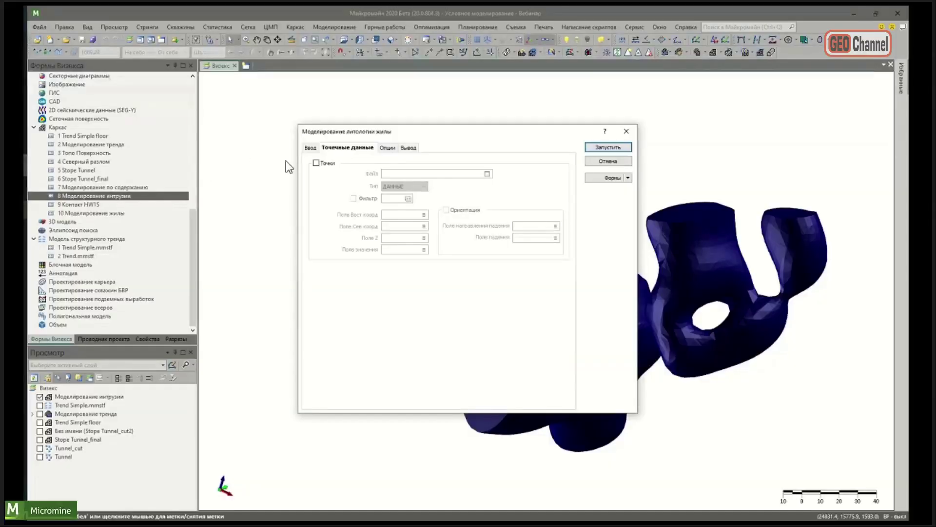
click(381, 148)
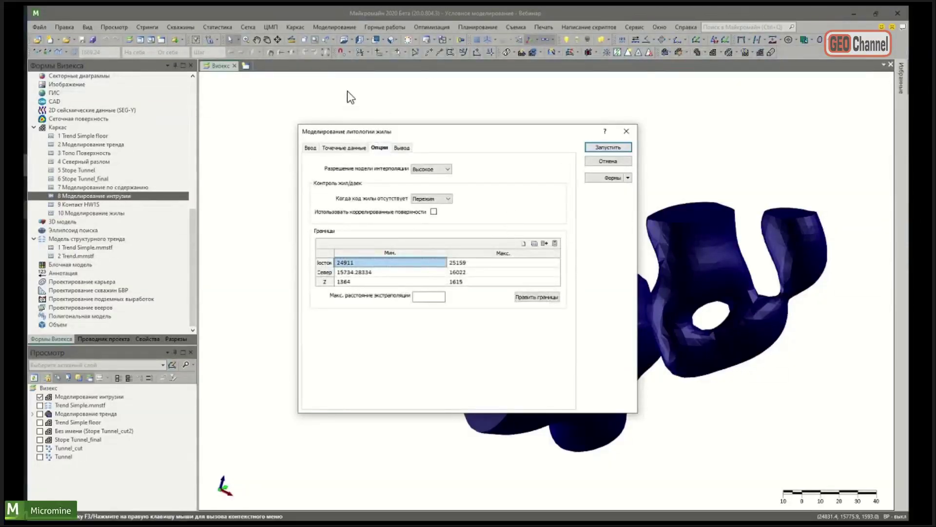
click(629, 134)
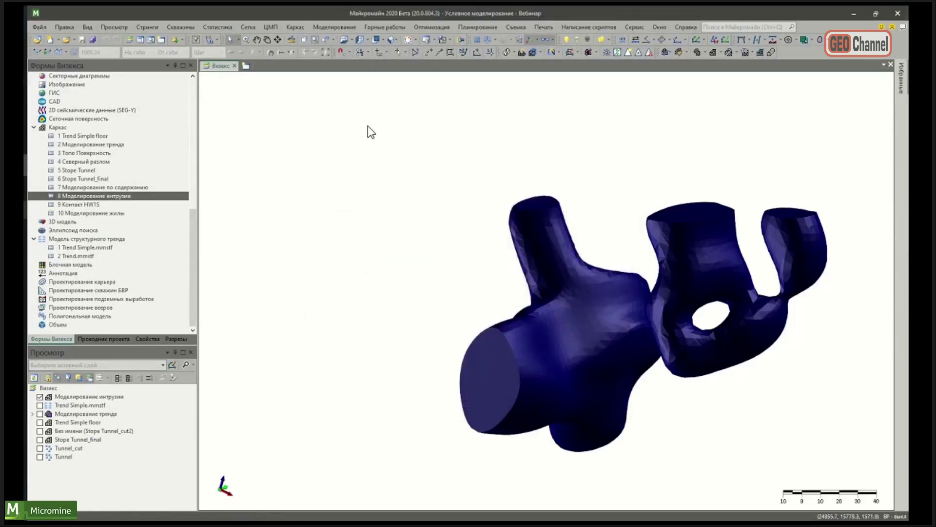
Step: Switch the grade modelling interpolant to exponential to examine its curve and range parameter
click(356, 30)
mouse_move(375, 84)
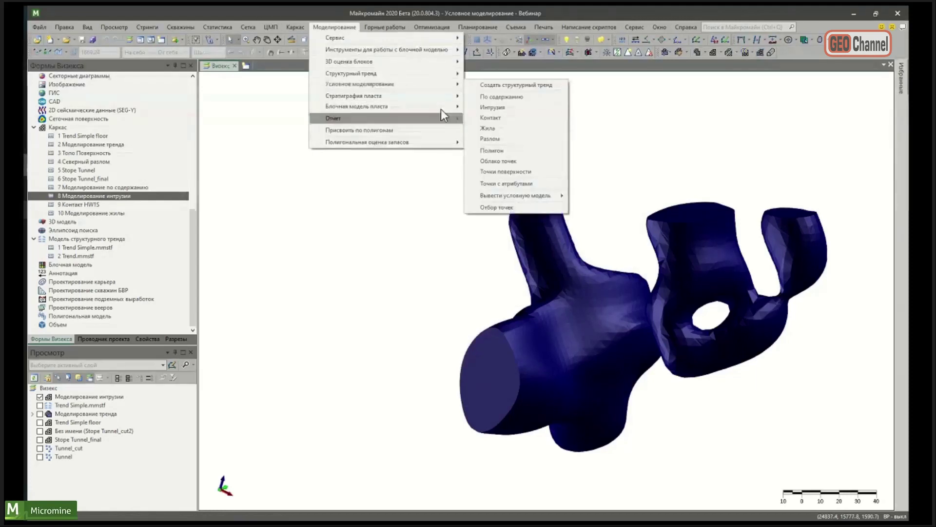
click(528, 97)
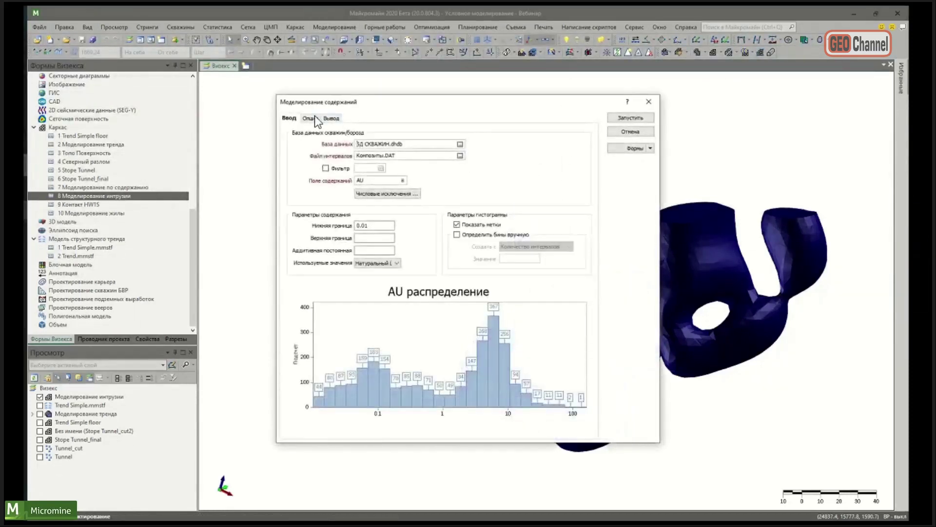
click(313, 117)
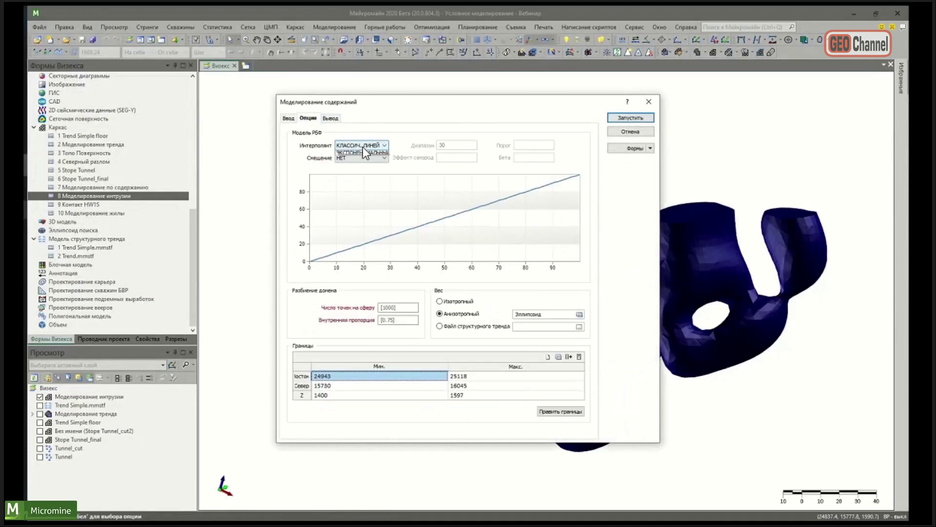
click(364, 144)
click(358, 166)
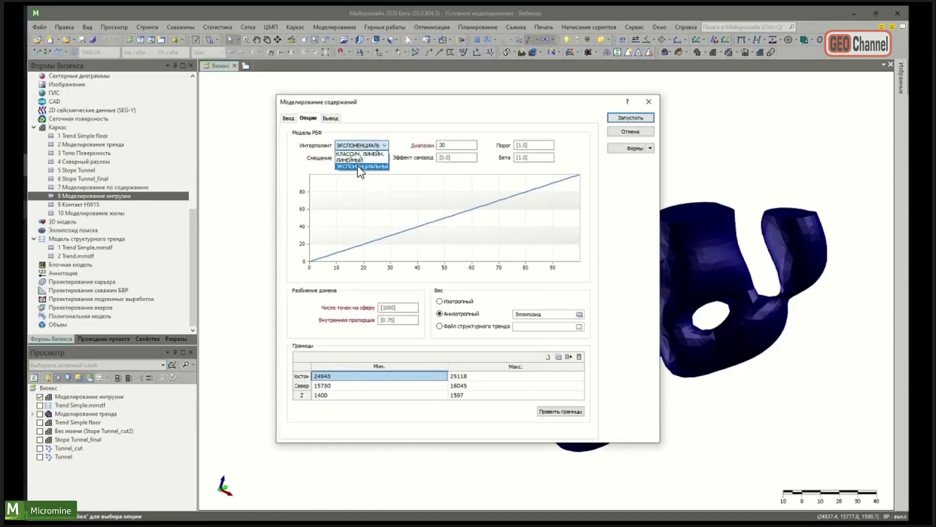
key(Tab)
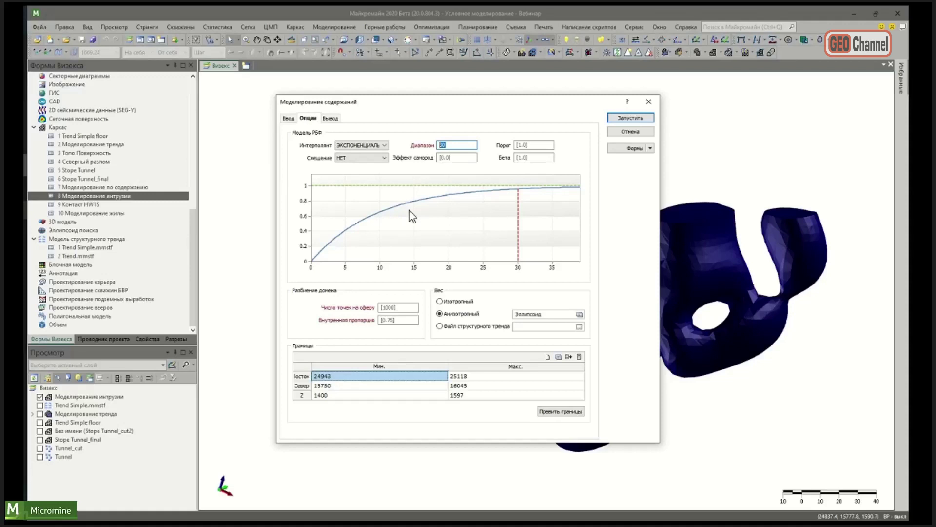
click(468, 145)
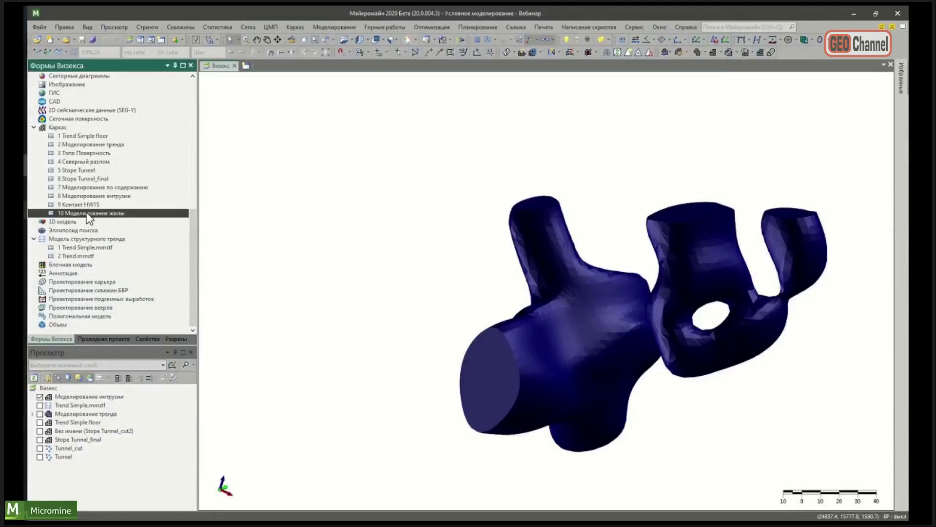
Step: Load the Моделирование жилы wireframe, hide Моделирование интрузии, and view the vein in 3D
click(40, 405)
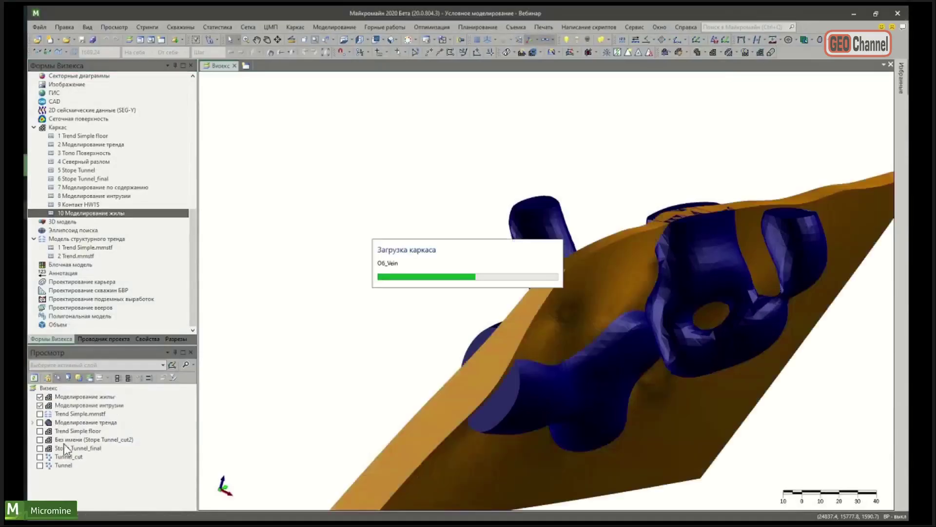
click(40, 406)
scroll(417, 329, down, 3)
drag(417, 329, 506, 235)
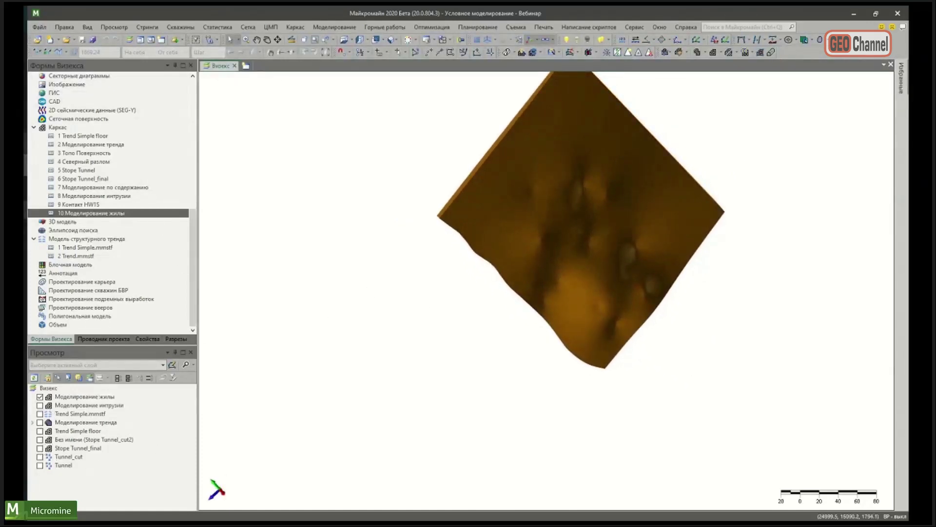
Step: Display the Топо Поверхность wireframe together with the vein wireframe as a shaded surface
click(98, 152)
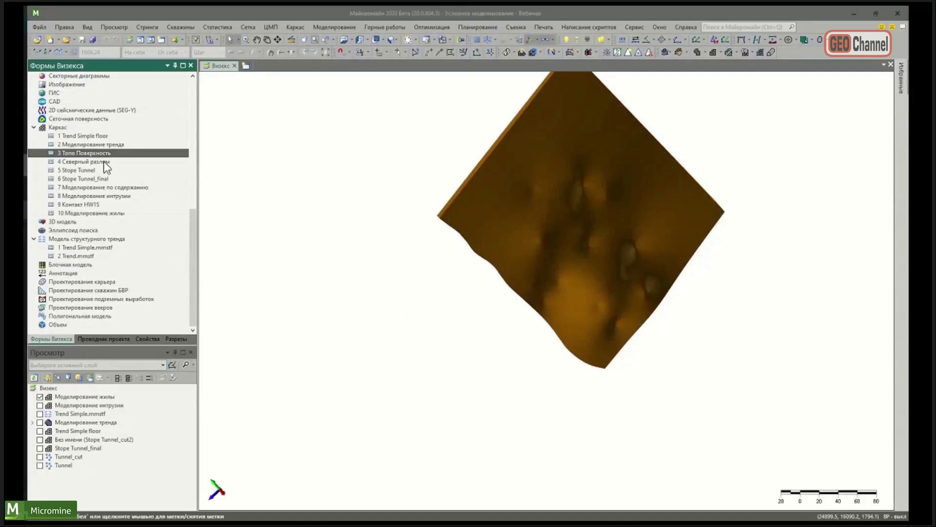
drag(107, 167, 696, 329)
scroll(575, 190, up, 5)
click(376, 39)
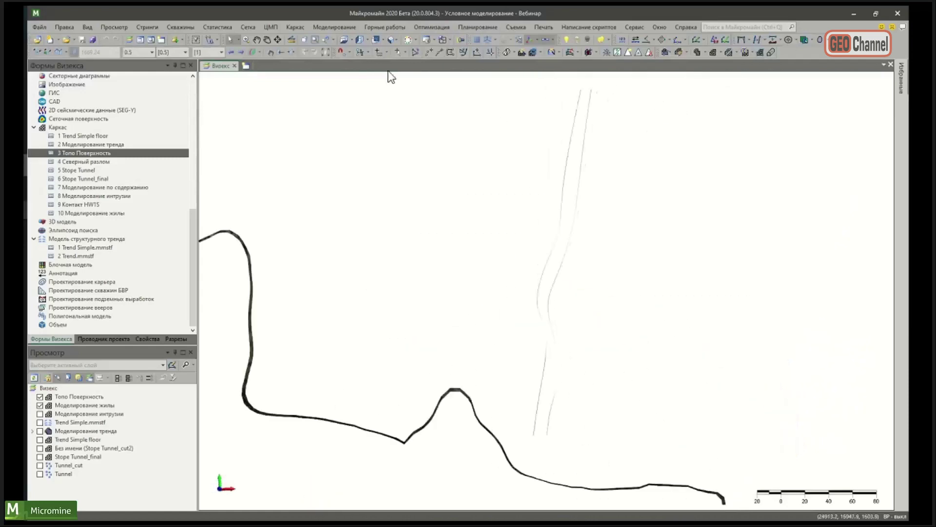
Step: Look through the wireframe cutting and intersection tools and the conditional modelling commands while the vein and topography are displayed
click(296, 27)
mouse_move(312, 63)
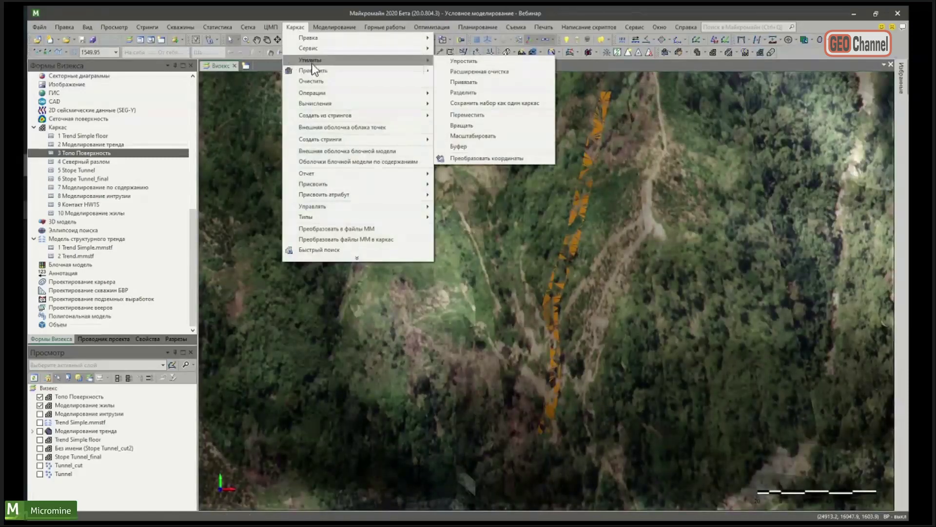
mouse_move(328, 28)
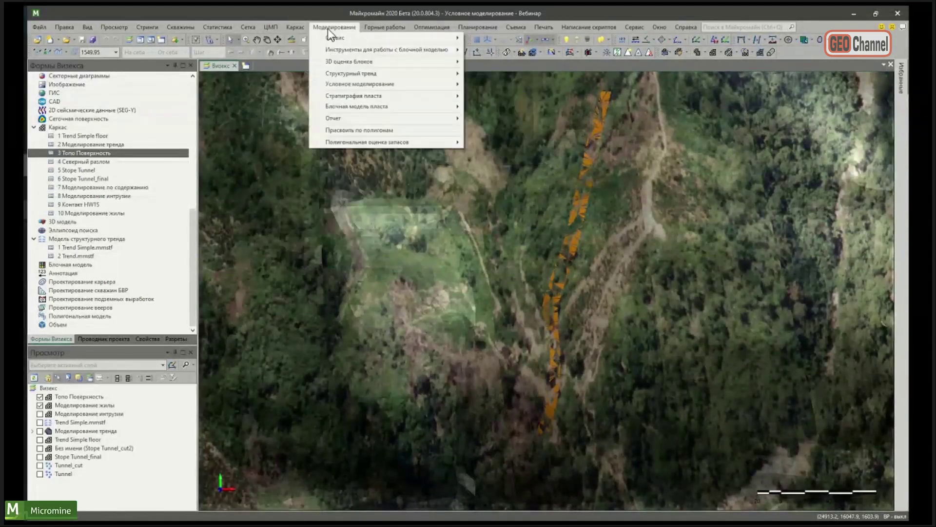
mouse_move(300, 25)
mouse_move(299, 48)
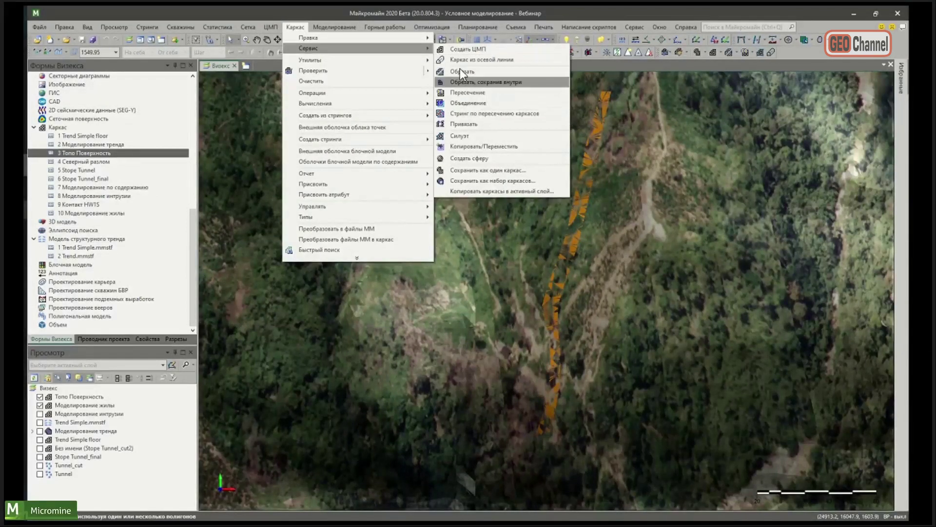
click(421, 369)
scroll(409, 376, down, 5)
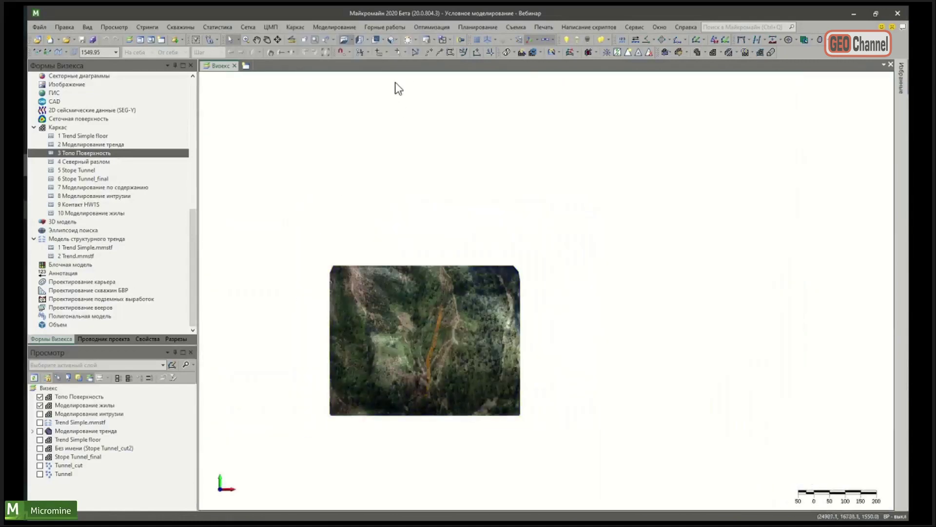
click(324, 26)
mouse_move(348, 83)
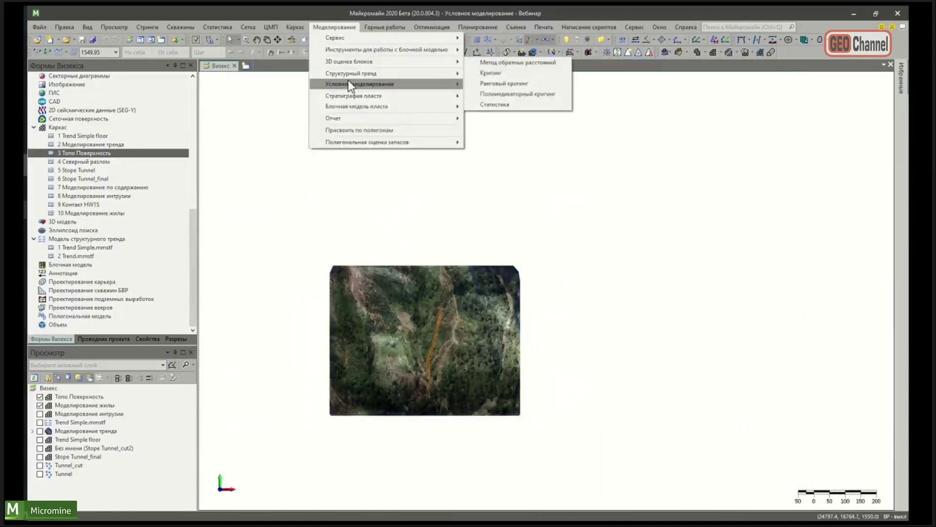
click(533, 117)
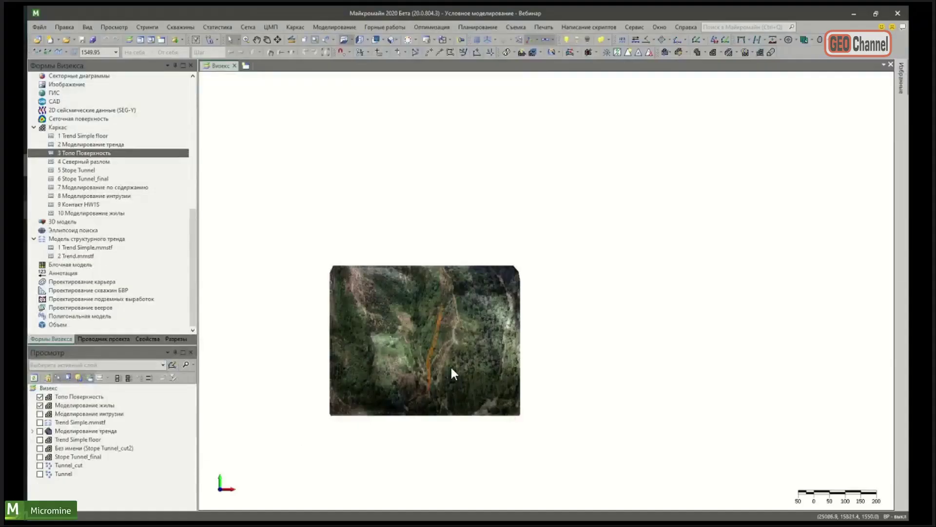
Step: Hide the Топо Поверхность wireframe so only the vein wireframe is displayed
scroll(452, 369, up, 3)
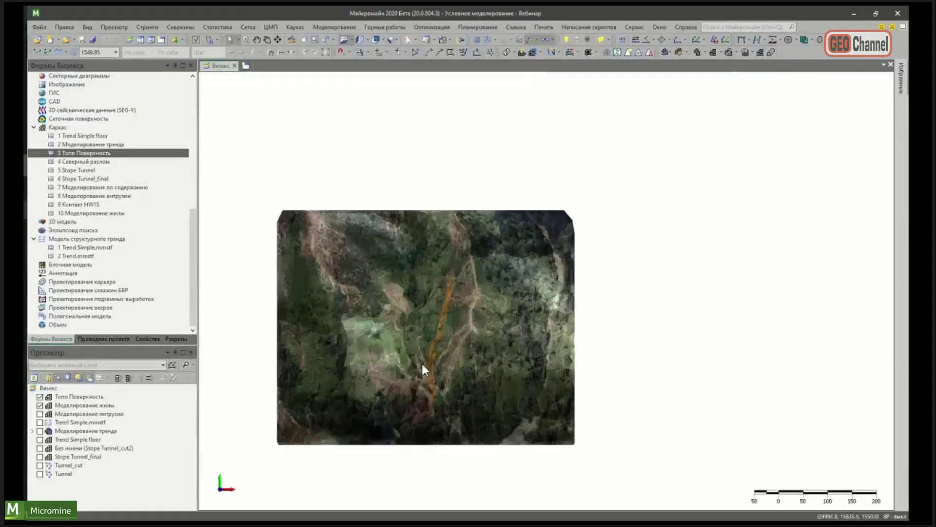
click(40, 396)
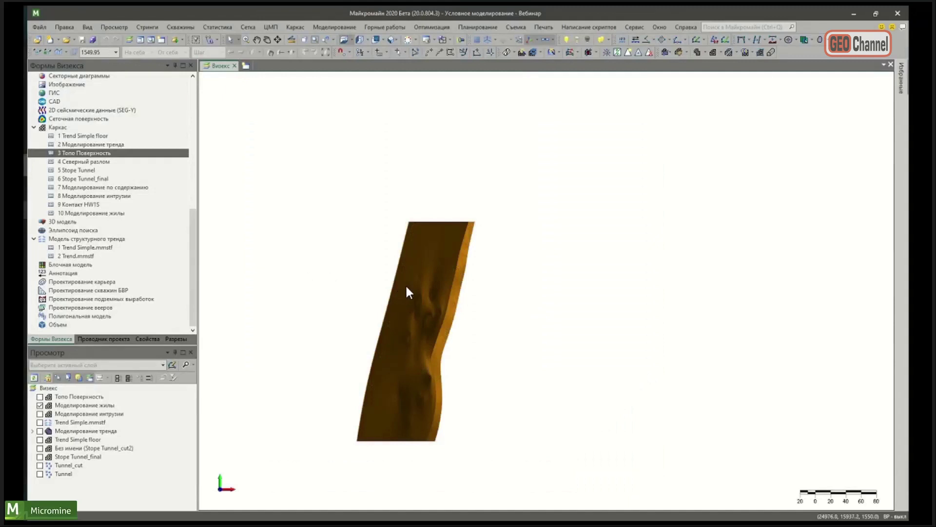
mouse_move(408, 292)
Step: Look over the available wireframe operations, including intersection and Объединение, without running any
click(335, 27)
mouse_move(302, 27)
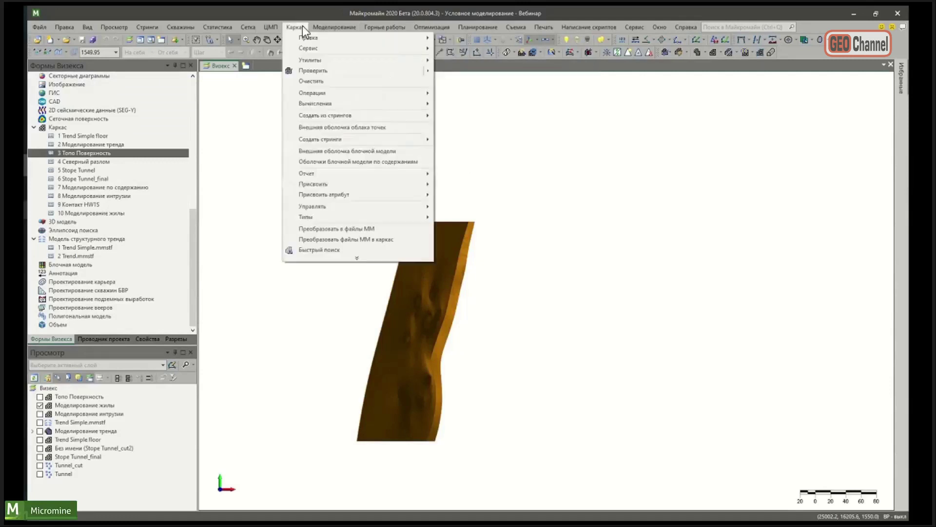
mouse_move(313, 96)
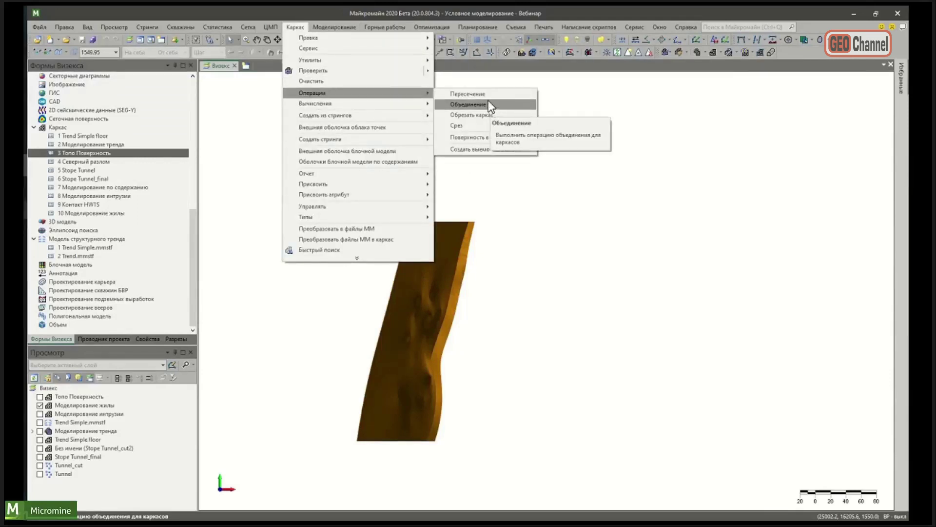
click(581, 330)
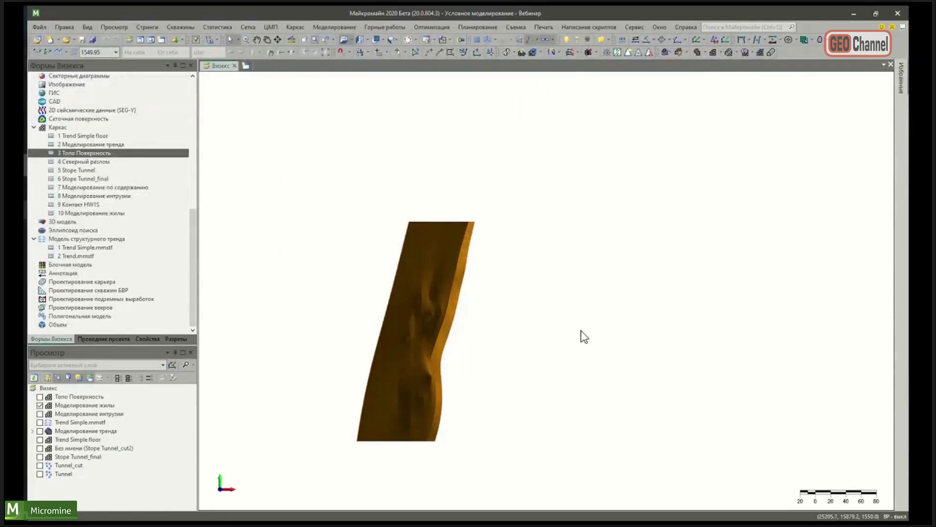